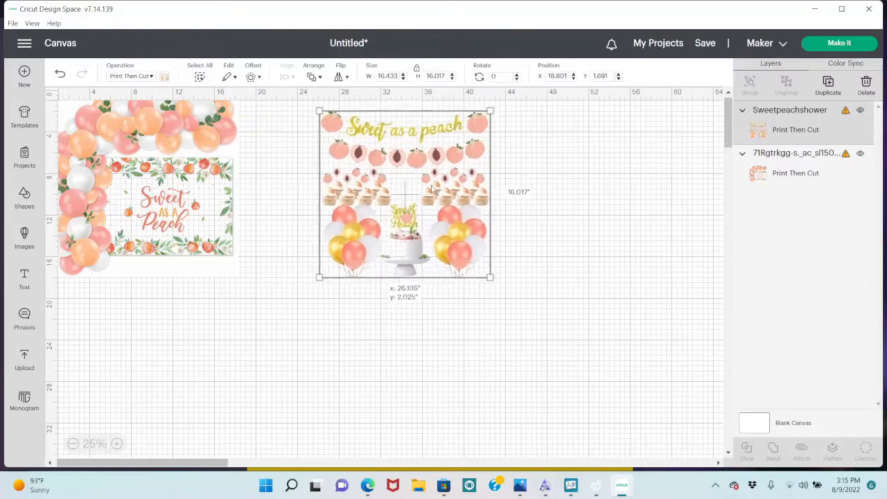
Enlarge the Sweetpeachshower image to about 29.5 × 28.8 inches and the balloon-arch backdrop image to about 27.1 × 26.9 inches.
drag(496, 278, 632, 409)
click(208, 246)
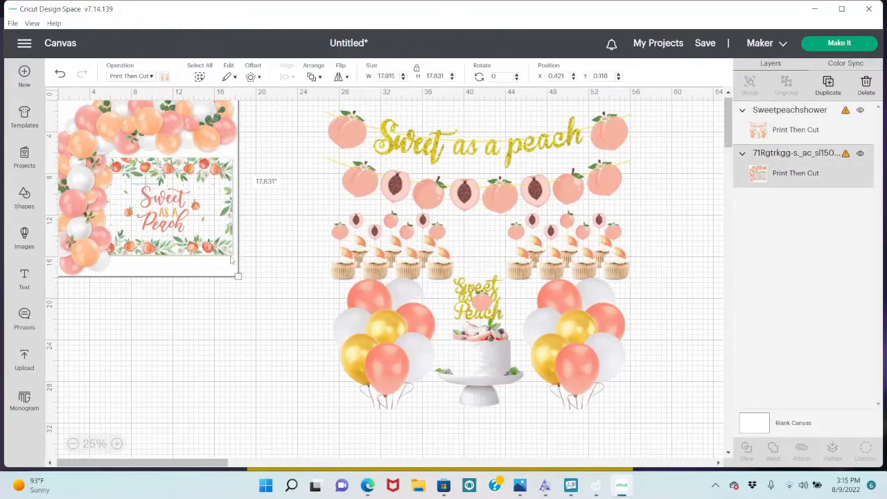
drag(238, 276, 333, 371)
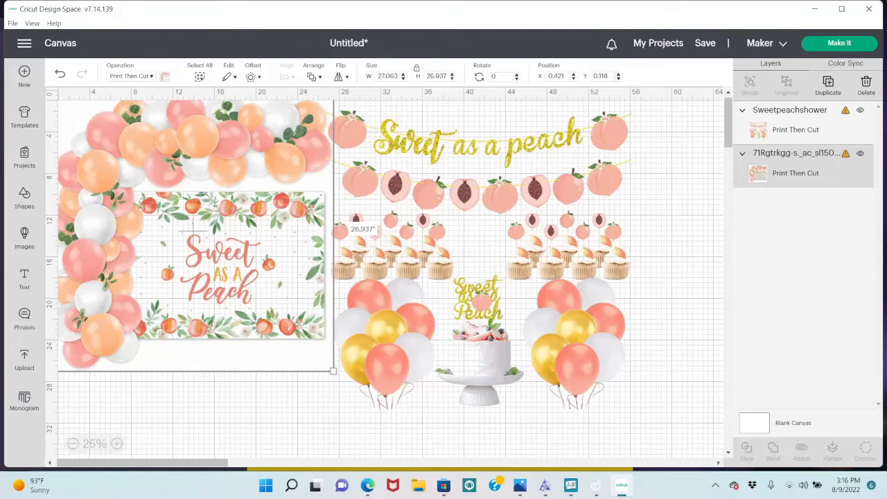
click(414, 270)
right_click(414, 270)
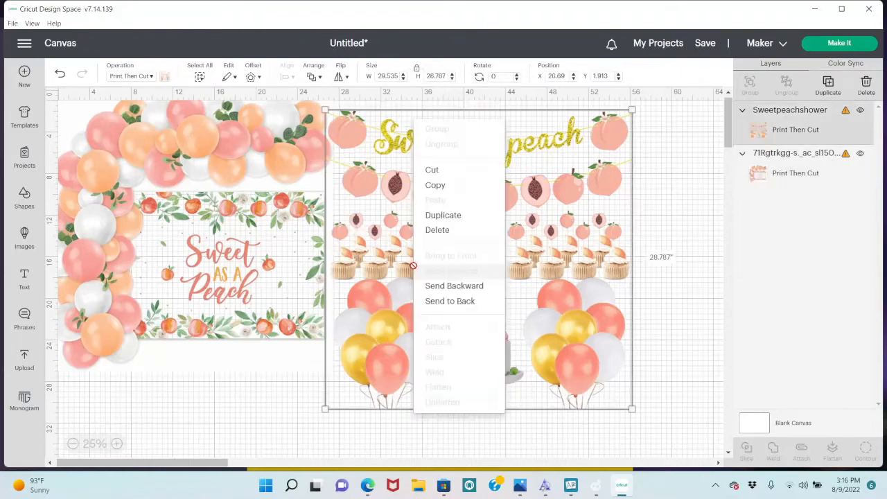
click(356, 365)
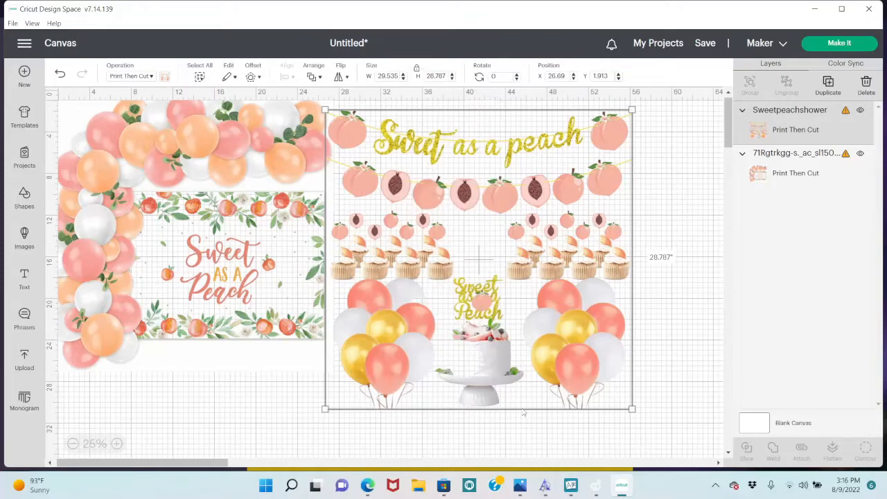
Switch to Microsoft Edge and upload the image 71RGTrkGG-S._AC_SL1500_ from the Desktop to WhatTheFont.
click(367, 485)
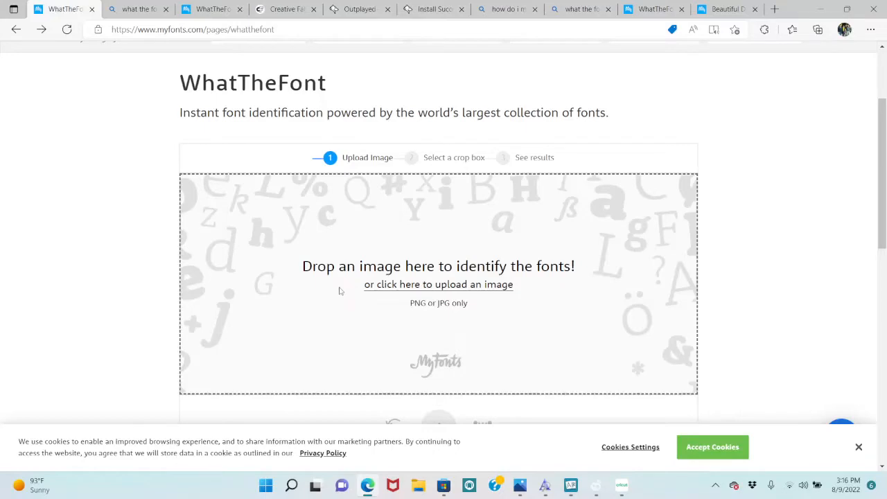
click(441, 286)
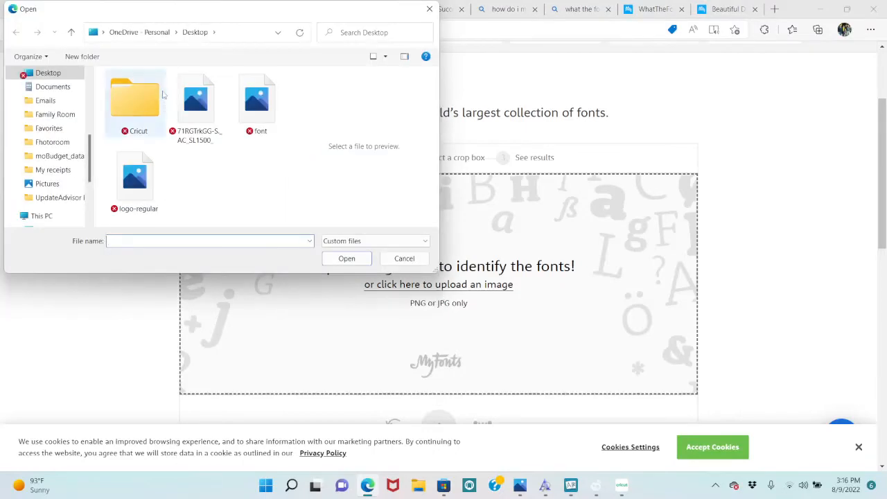
click(201, 104)
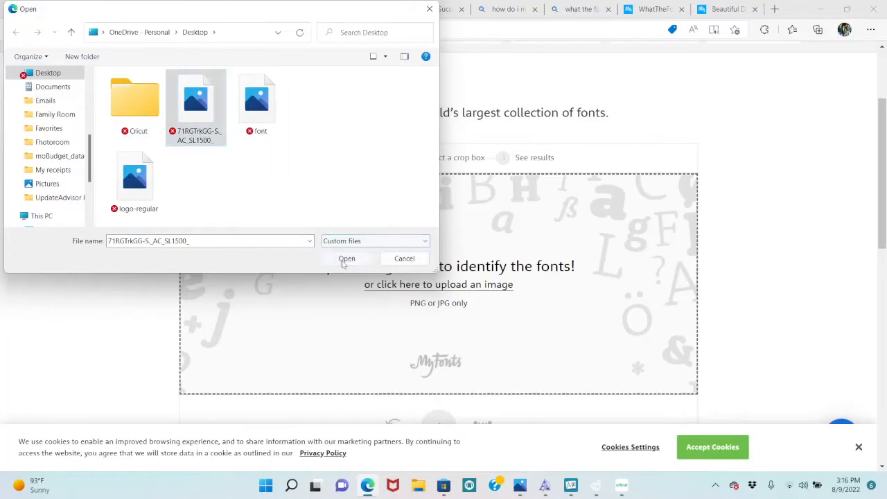
click(343, 261)
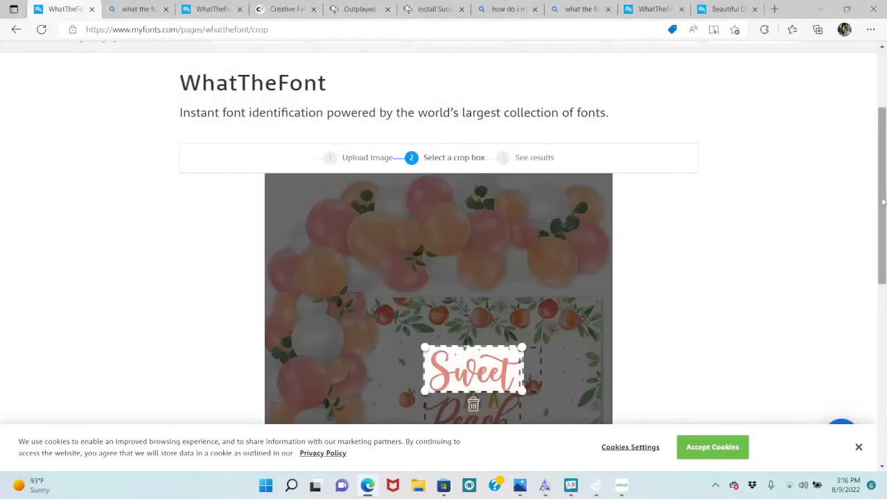
Shift the crop box slightly around the word "Sweet" and identify the font inside it.
drag(883, 202, 879, 261)
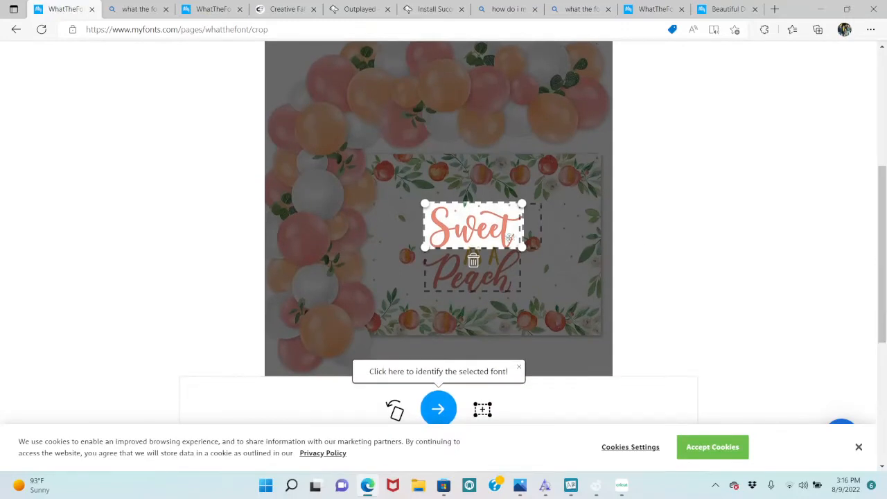
mouse_move(507, 236)
mouse_down()
mouse_move(507, 287)
mouse_move(504, 238)
mouse_up()
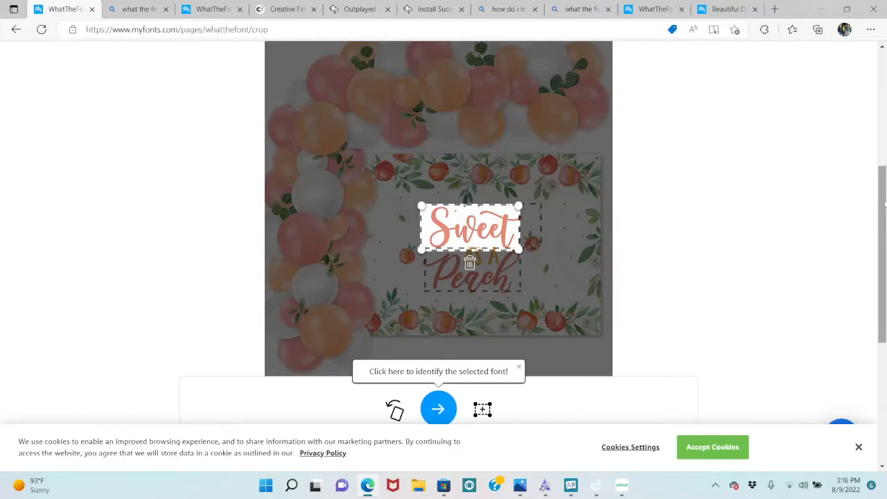
drag(885, 204, 885, 258)
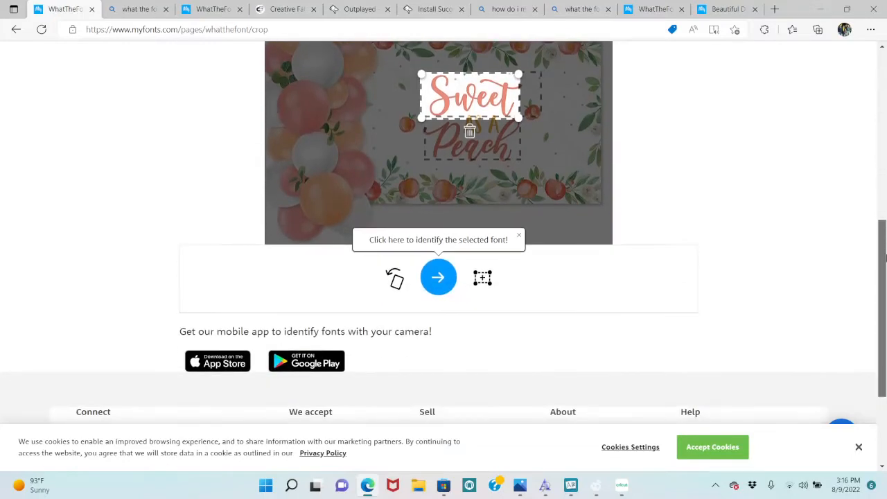
click(437, 287)
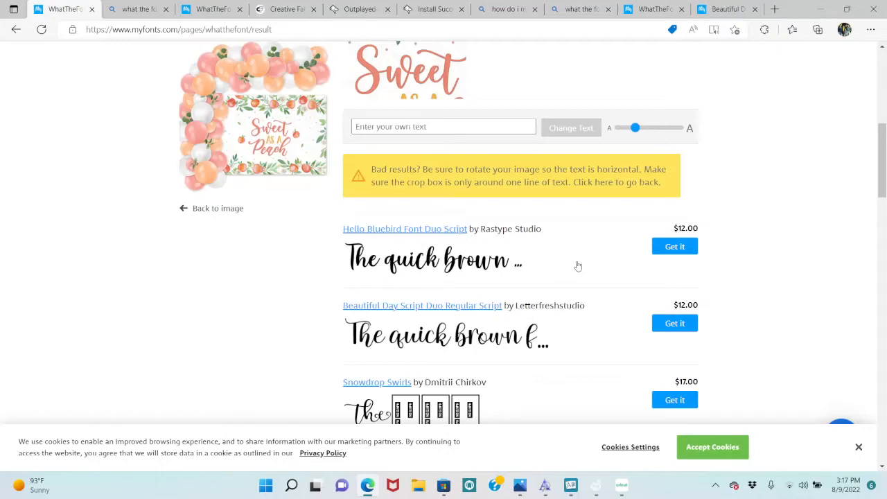
Accept the site's cookies and look through the list of matching fonts for "Sweet".
click(712, 447)
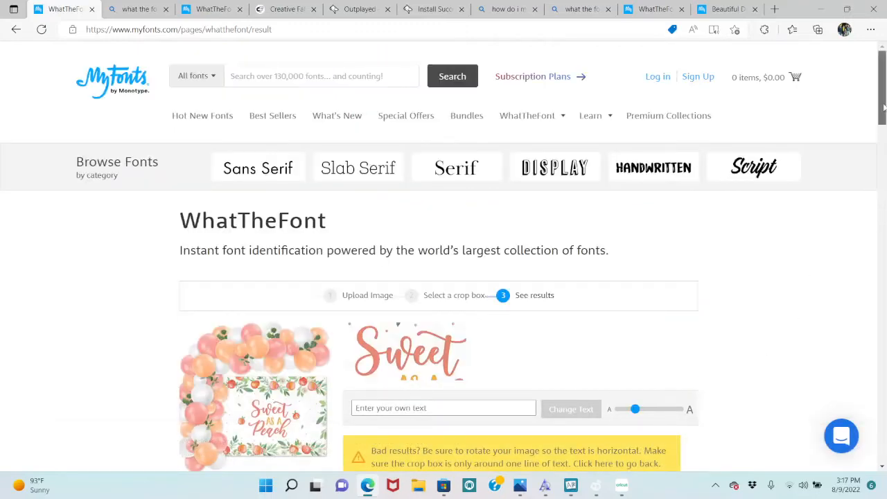
drag(883, 110, 884, 183)
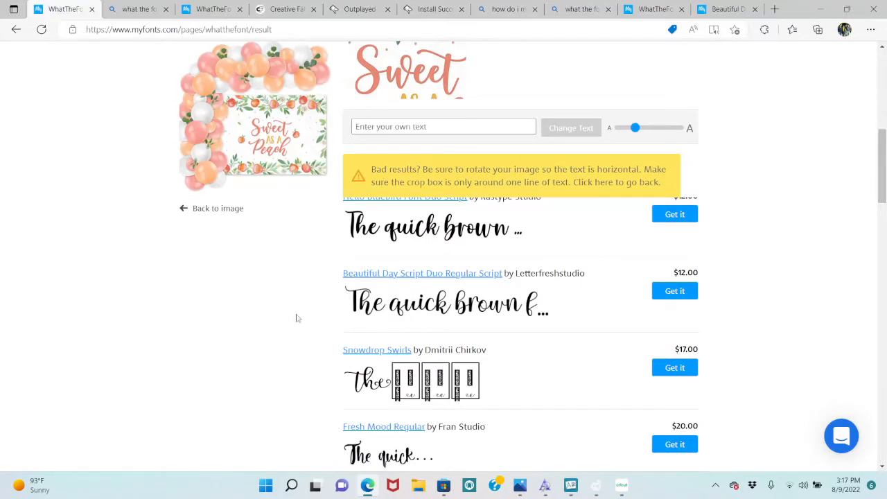
mouse_move(881, 174)
mouse_down()
mouse_move(881, 131)
mouse_move(880, 172)
mouse_up()
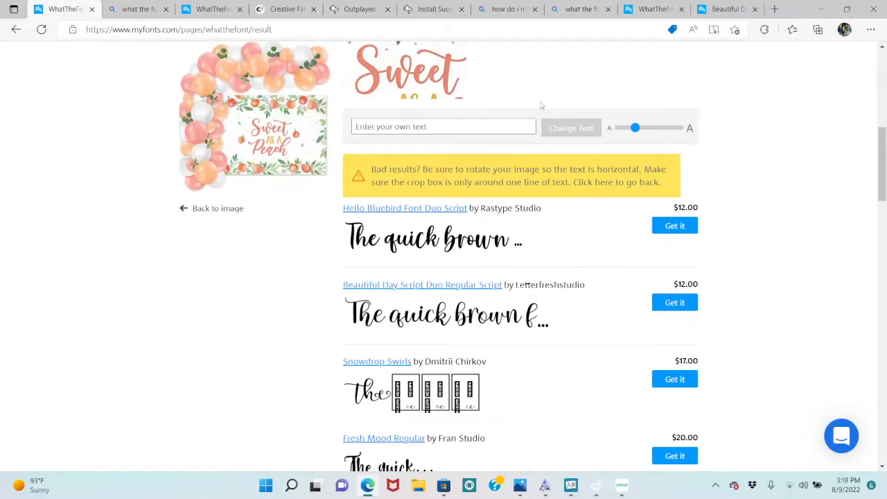
Search Creative Fabrica for "hello bluebird", the name of the first font match in WhatTheFont.
click(285, 15)
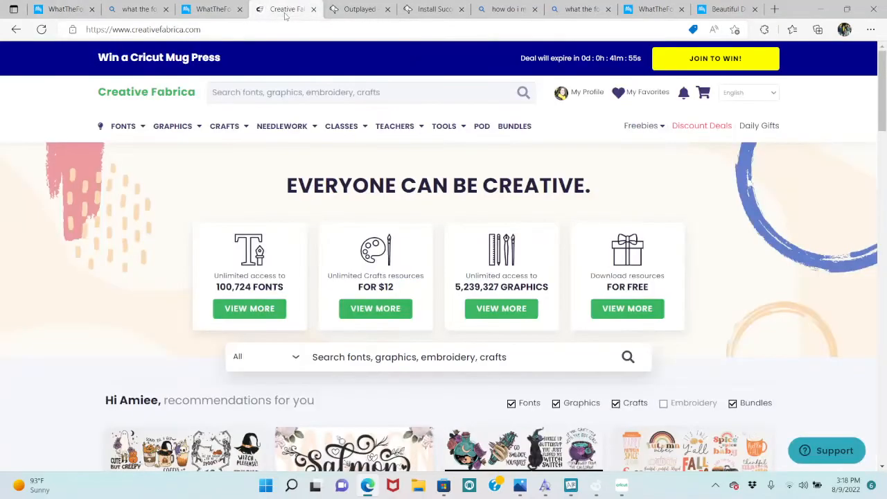
mouse_move(340, 124)
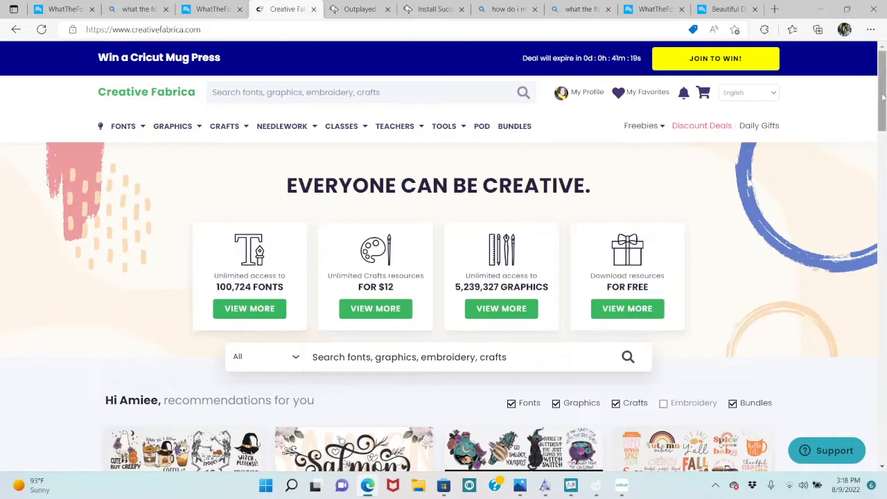
mouse_move(883, 88)
mouse_down()
mouse_move(884, 156)
mouse_move(884, 87)
mouse_up()
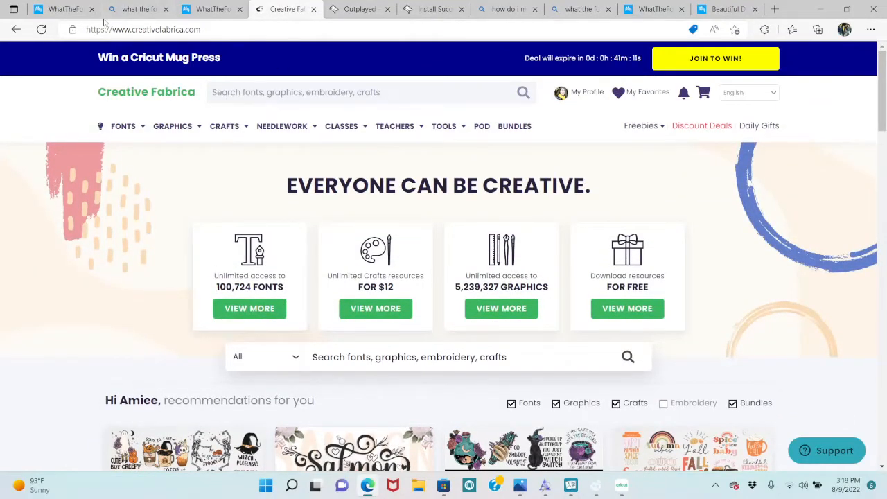
click(133, 9)
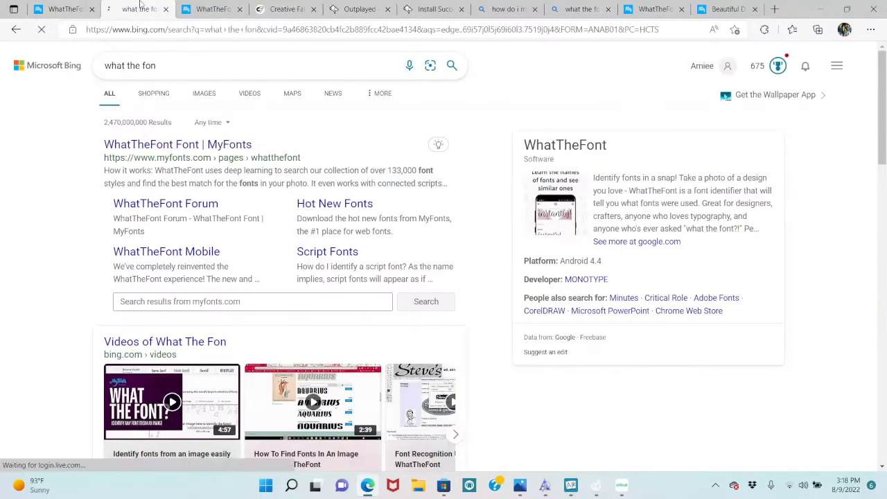
click(69, 9)
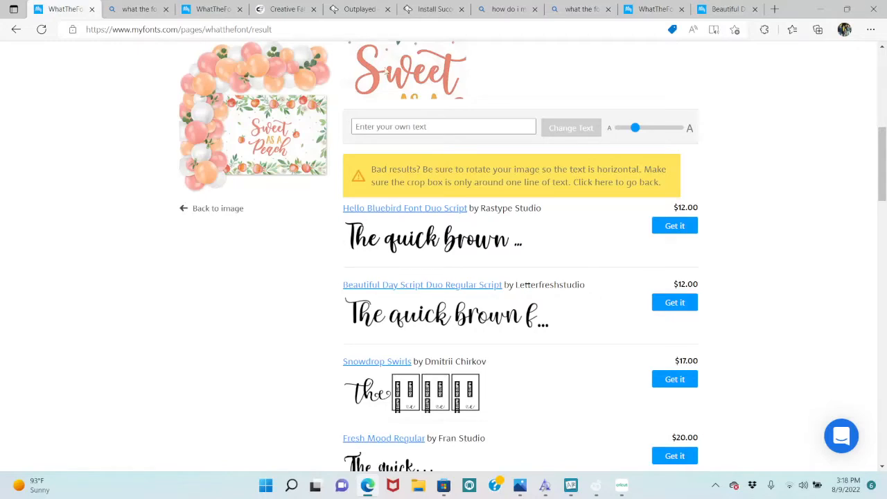
click(286, 8)
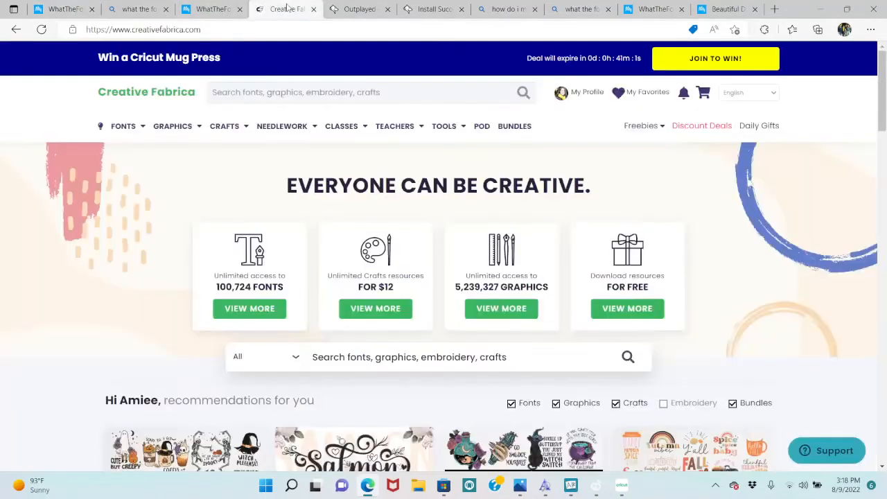
text(hel)
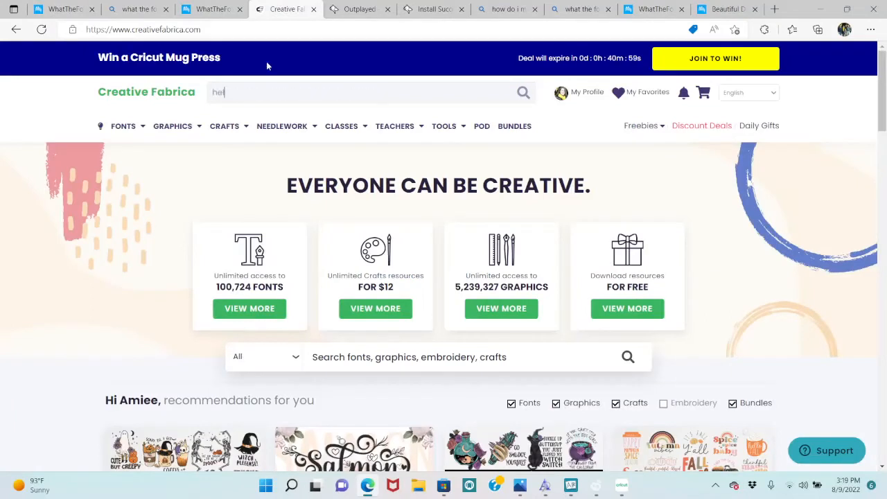
text(lo bluebird)
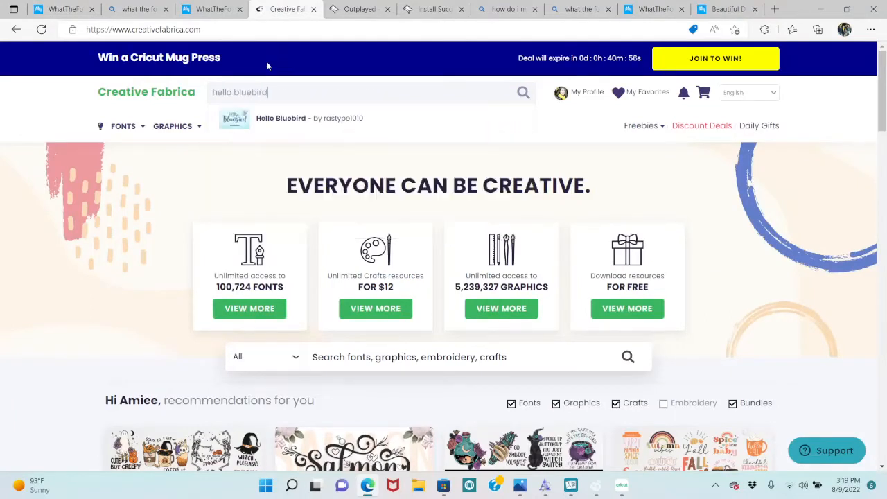
key(Return)
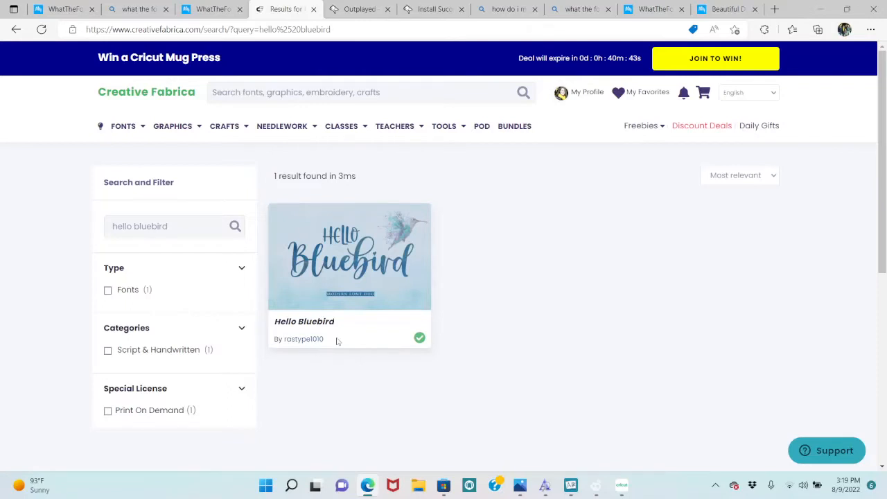
Check the match against the WhatTheFont results, and download the Hello Bluebird font from its Creative Fabrica product page.
click(63, 10)
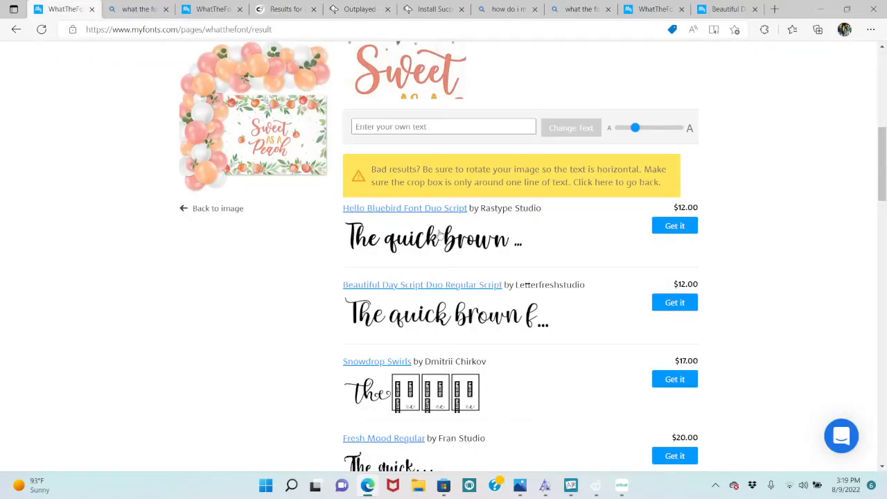
click(136, 10)
click(208, 9)
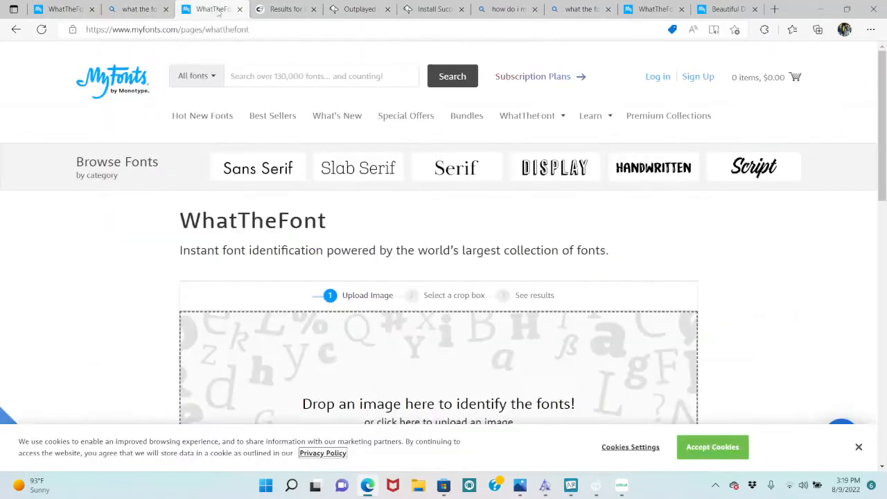
click(286, 10)
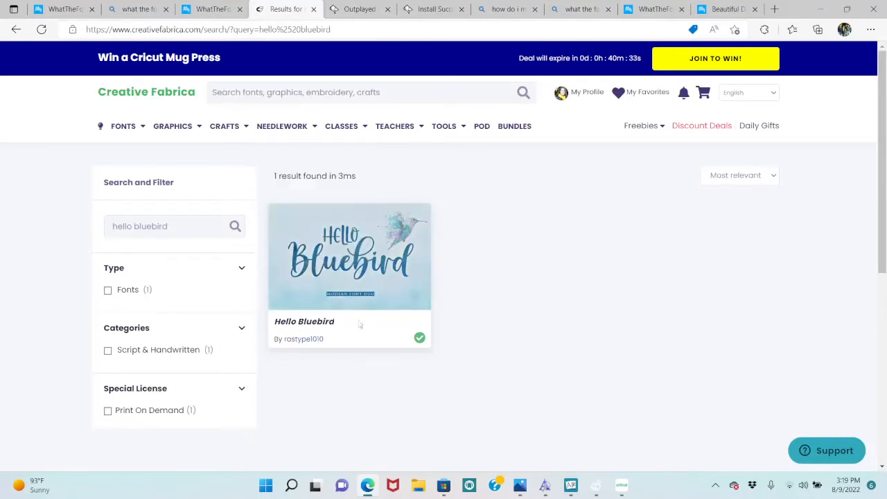
click(353, 274)
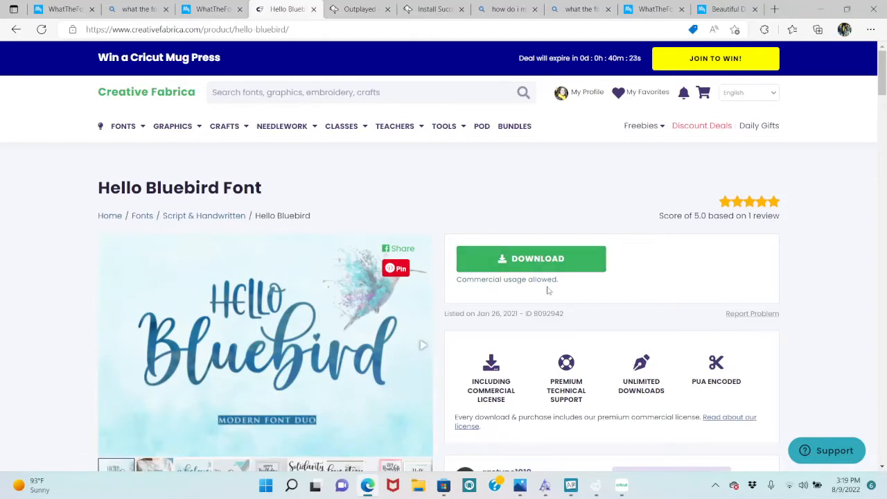
click(530, 262)
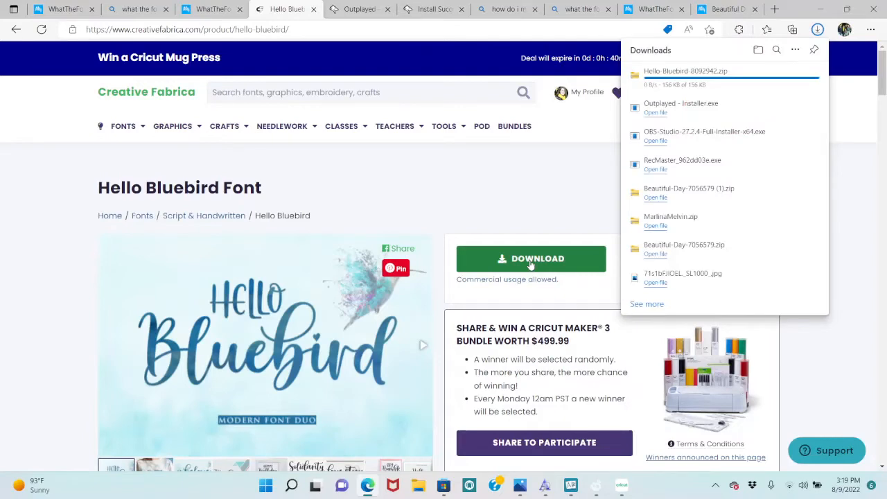
Open the downloaded Hello-Bluebird-8092942.zip and install the OpenType version of Hello Bluebird Sans.
click(698, 76)
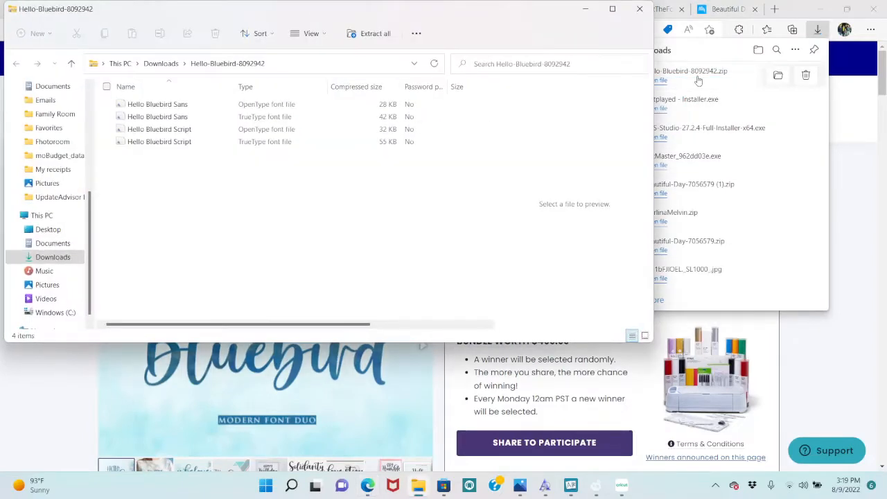
double_click(187, 104)
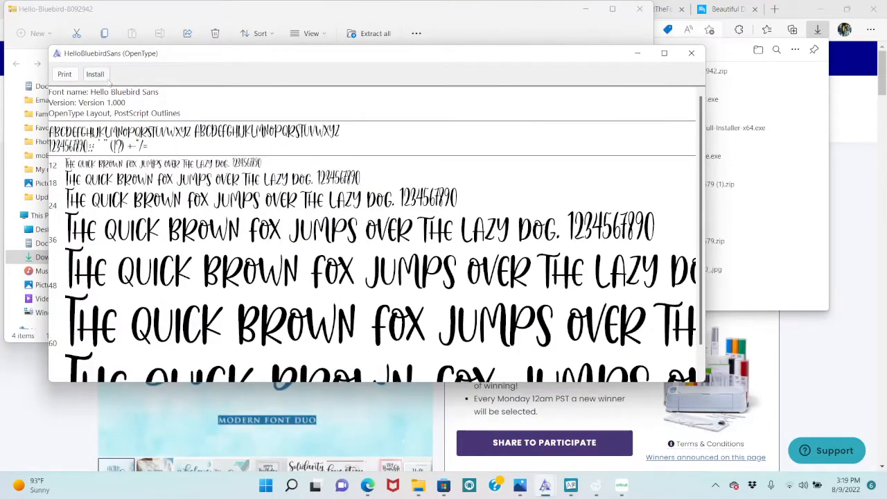
click(95, 74)
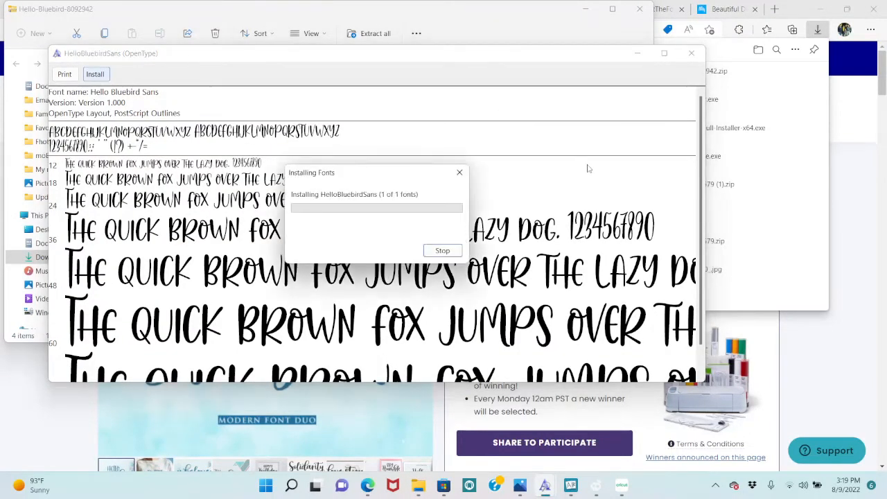
click(691, 53)
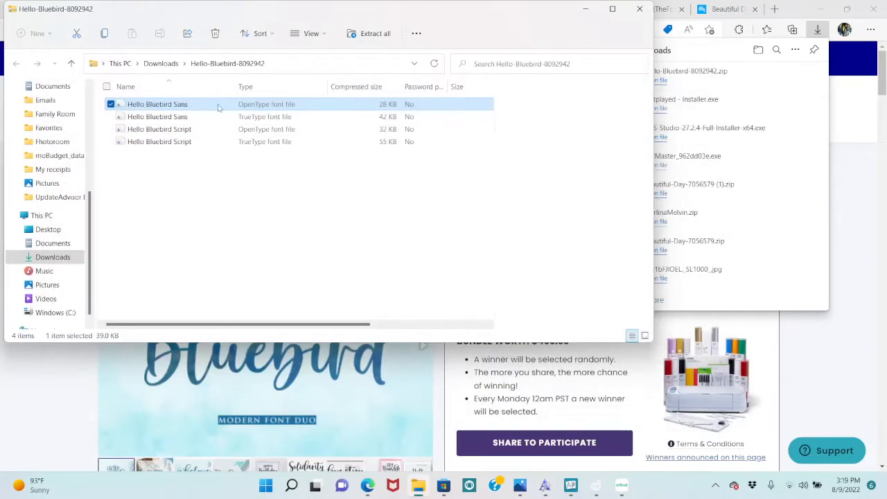
Install the OpenType version of Hello Bluebird Script and close the zip archive's folder window.
double_click(173, 131)
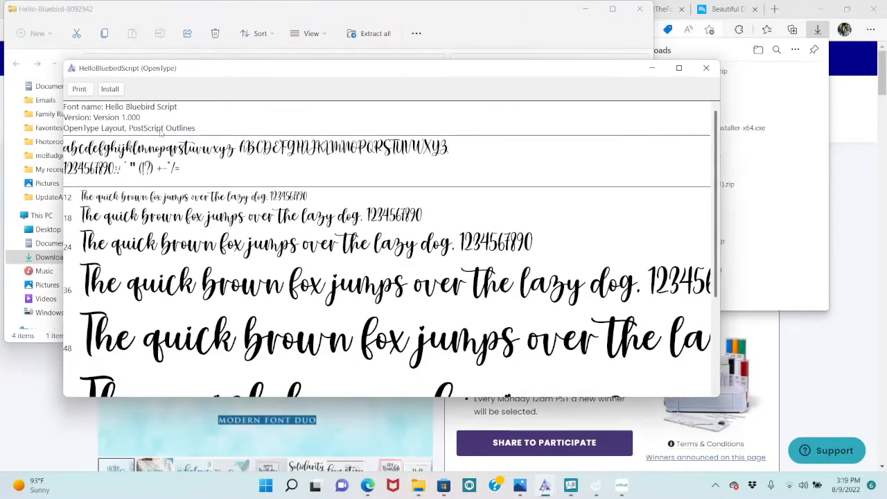
click(108, 90)
click(635, 10)
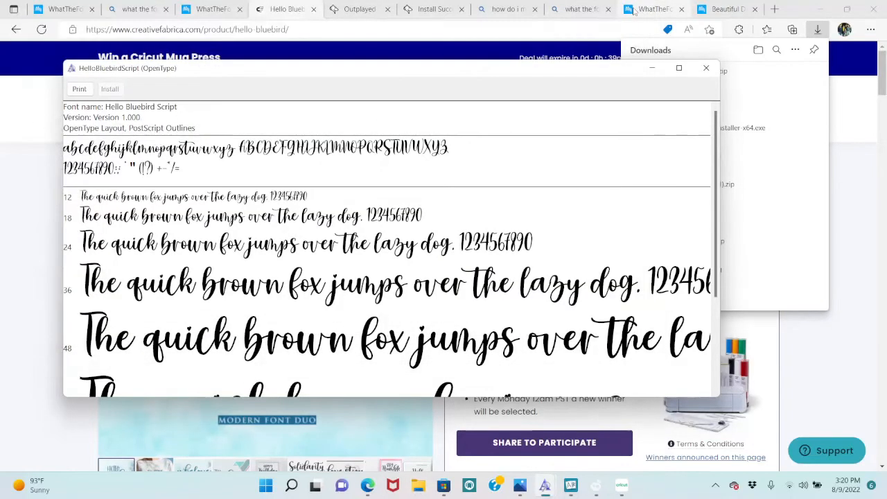
Close the Hello Bluebird Script font preview and the downloads list, and switch to Cricut Design Space.
click(706, 67)
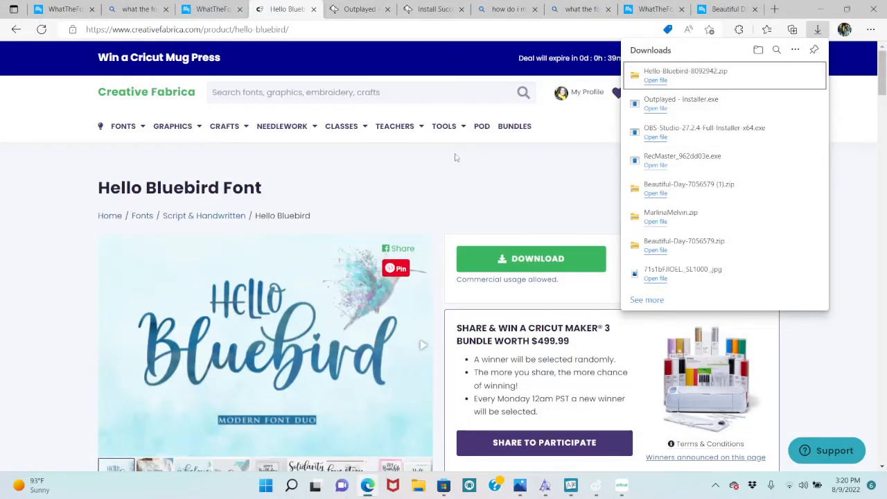
click(437, 177)
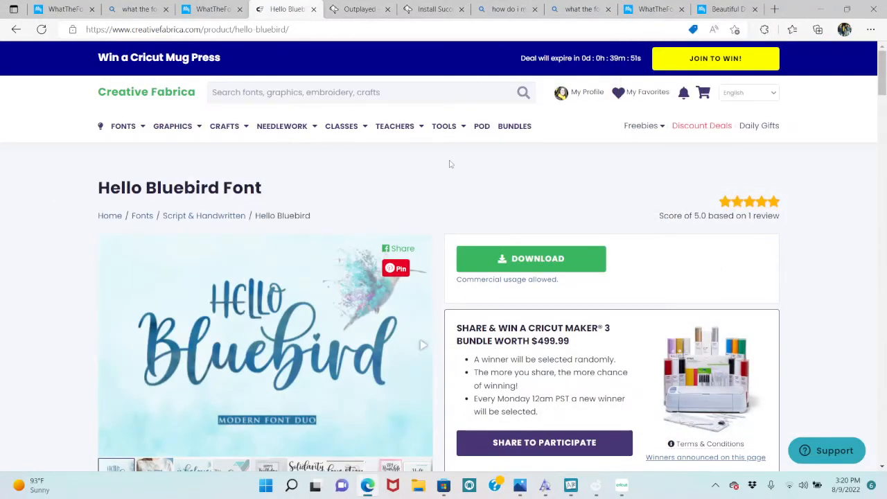
click(621, 488)
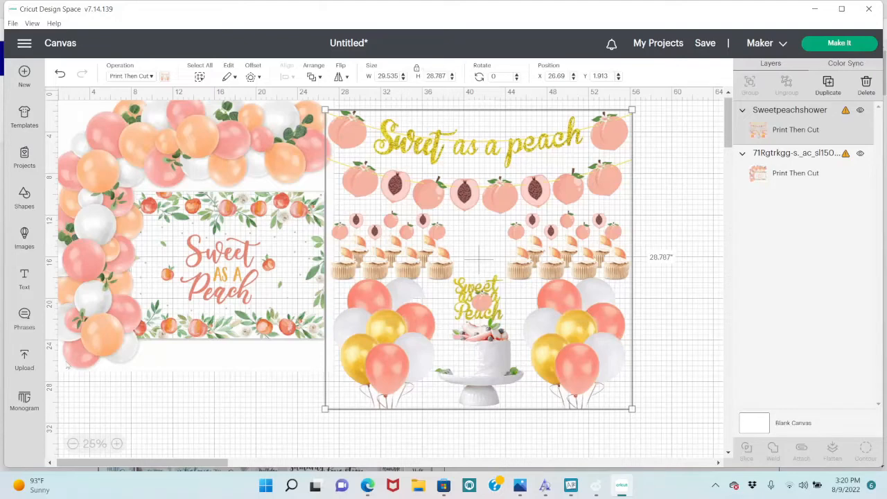
Add a text object and clear the canvas around it by moving the balloon-arch image aside and hiding both image layers.
click(24, 278)
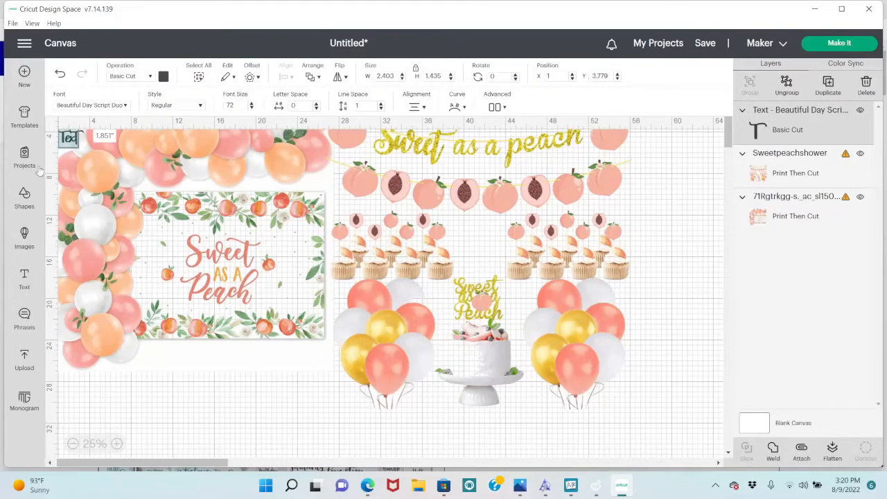
drag(198, 216, 598, 273)
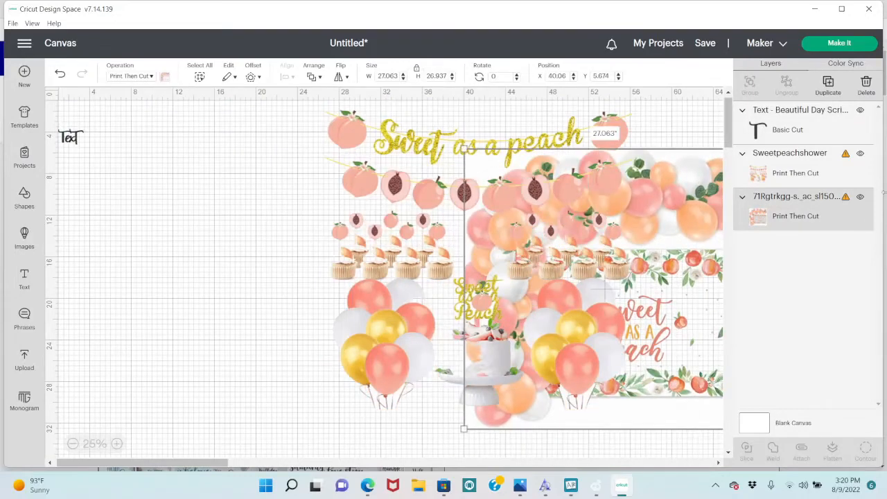
click(860, 153)
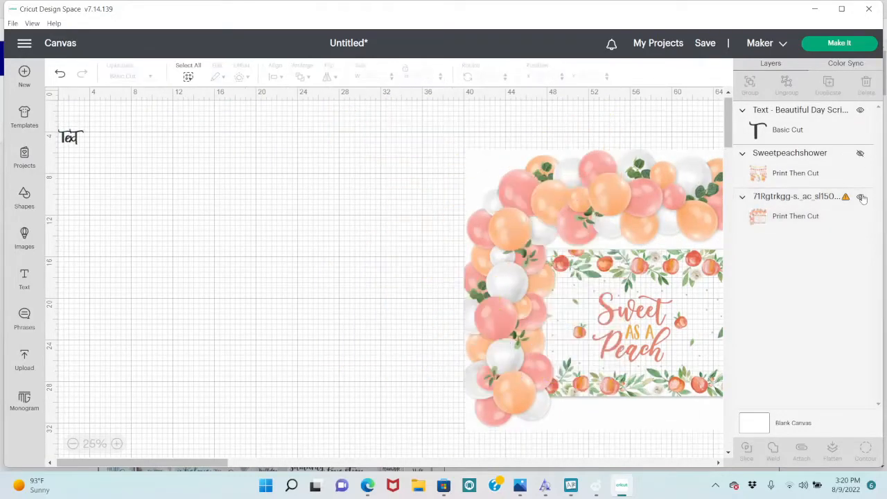
click(860, 196)
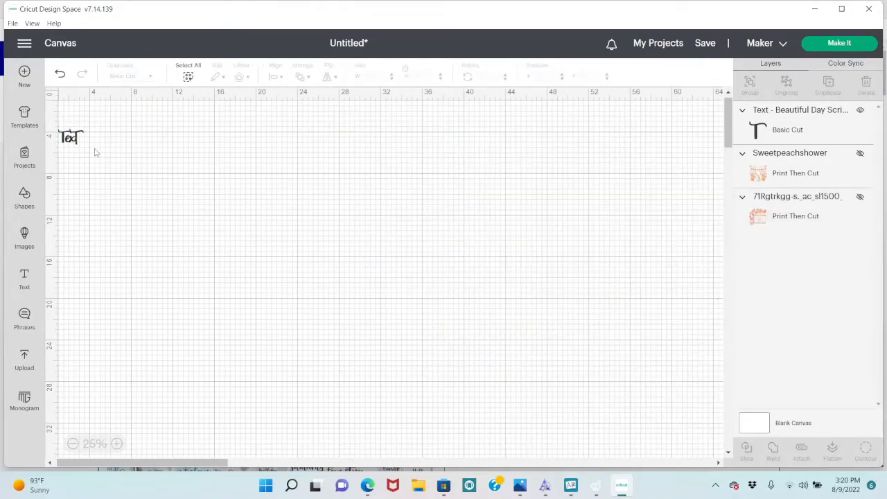
Enlarge the canvas view to 100% and select the placeholder text.
click(116, 444)
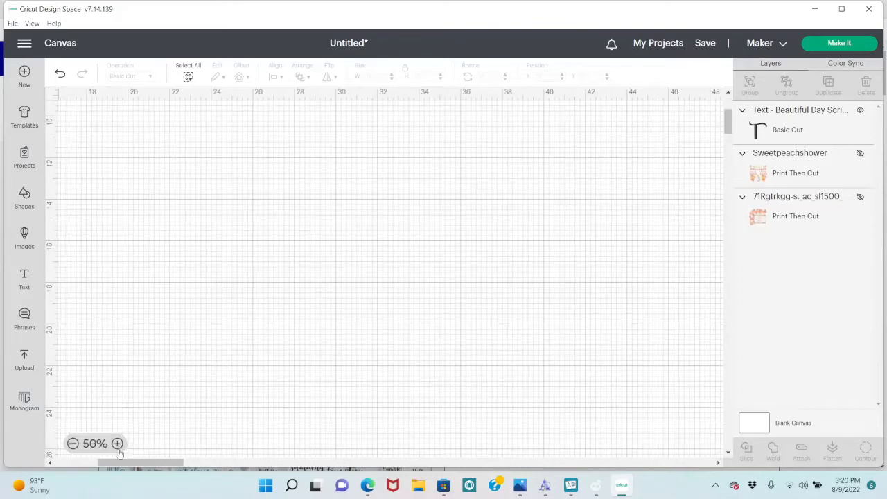
click(118, 447)
drag(122, 463, 55, 463)
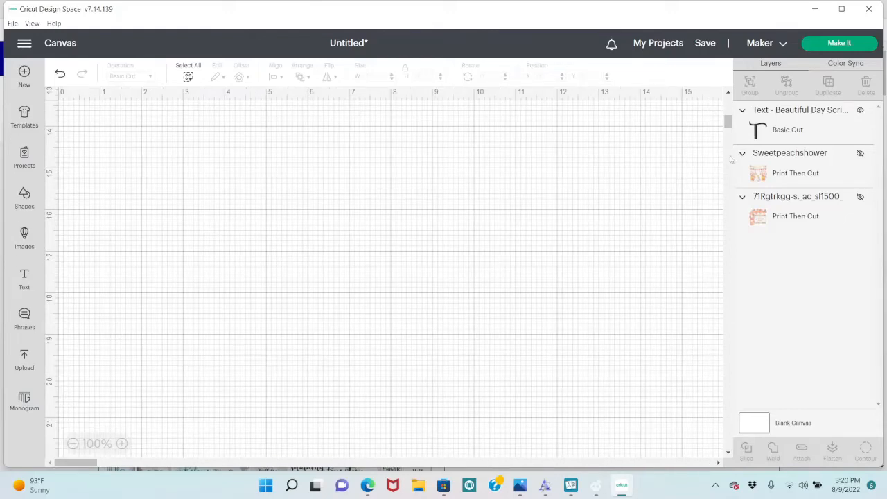
click(787, 132)
click(230, 292)
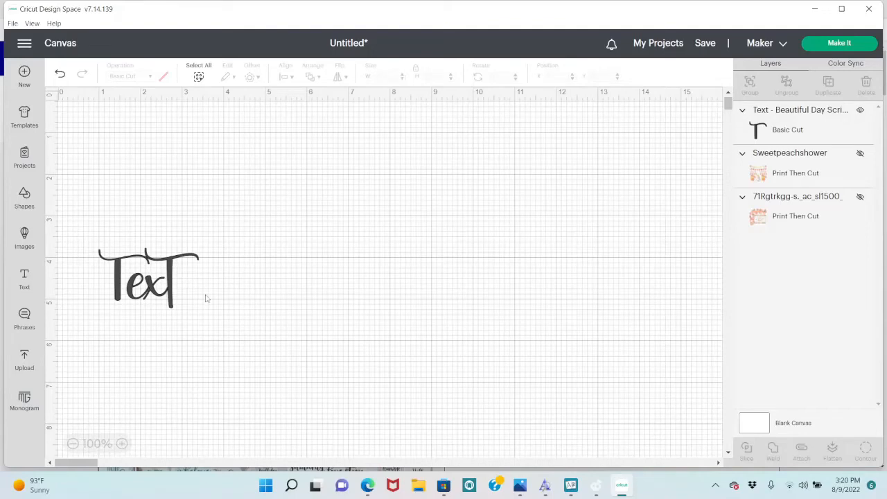
click(164, 292)
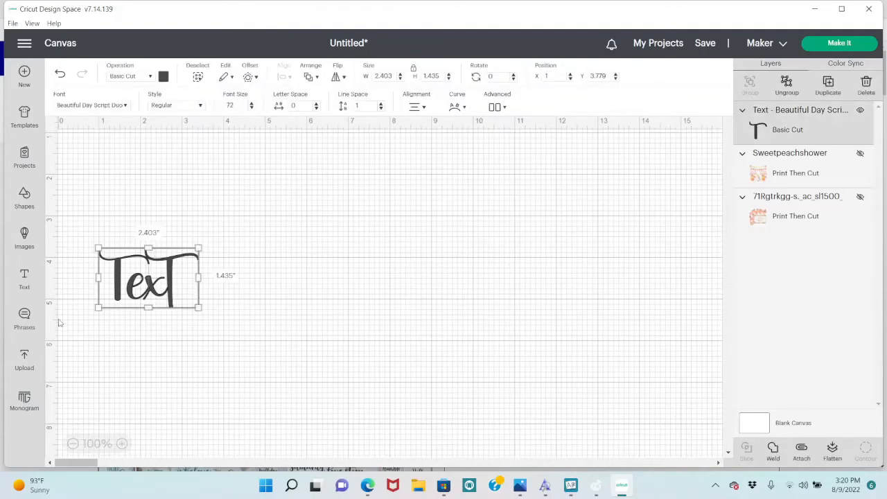
click(24, 277)
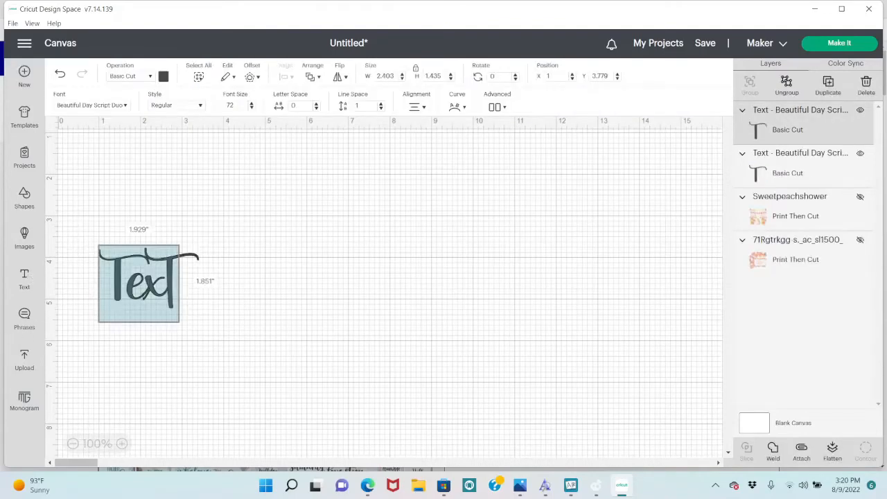
text(Sweete)
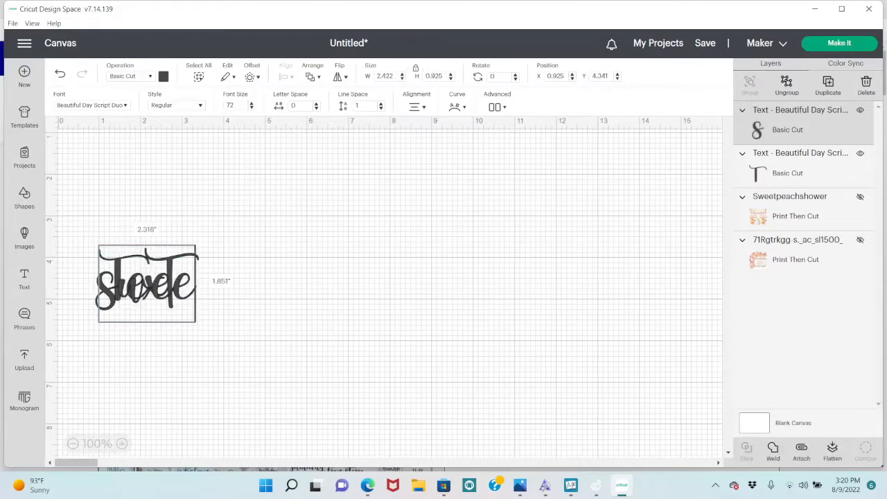
key(BackSpace)
key(BackSpace)
key(BackSpace)
key(BackSpace)
key(BackSpace)
key(BackSpace)
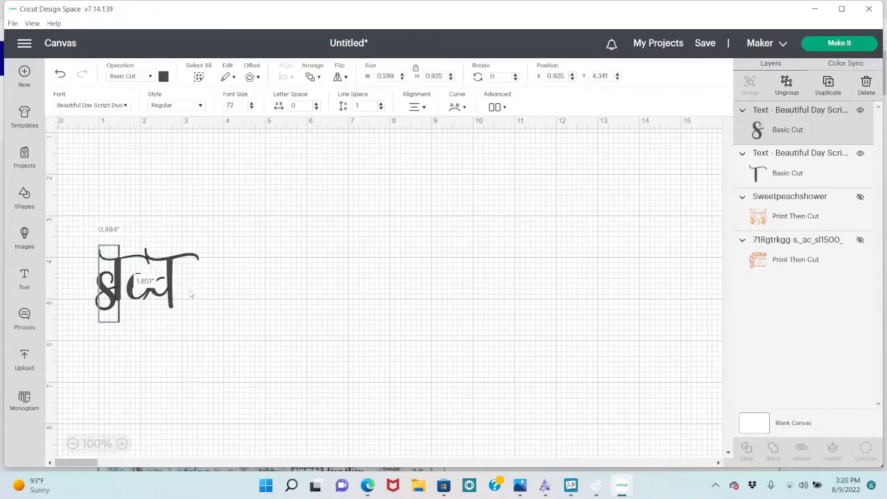
click(151, 303)
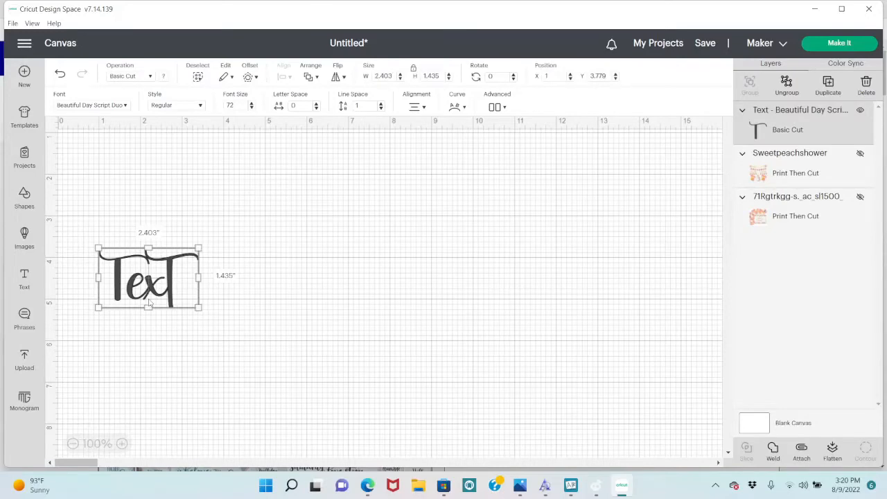
click(866, 87)
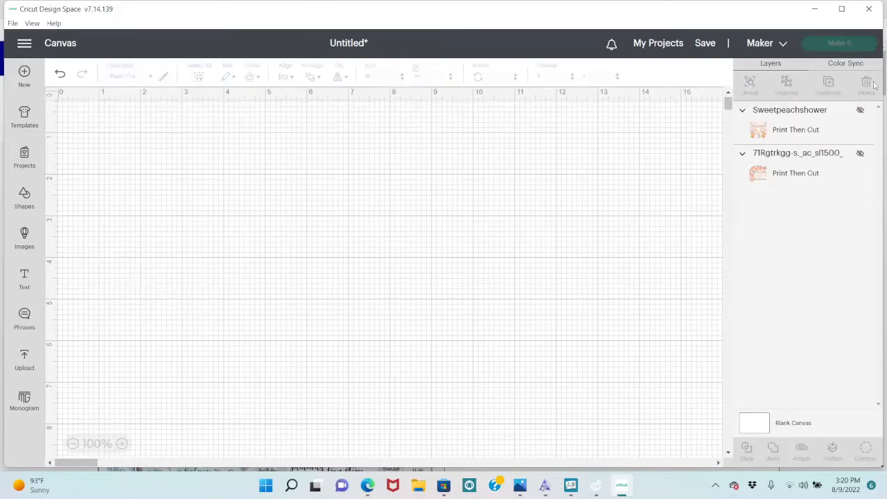
Add a new text object reading "sweet as a peach" to the emptied canvas.
click(24, 278)
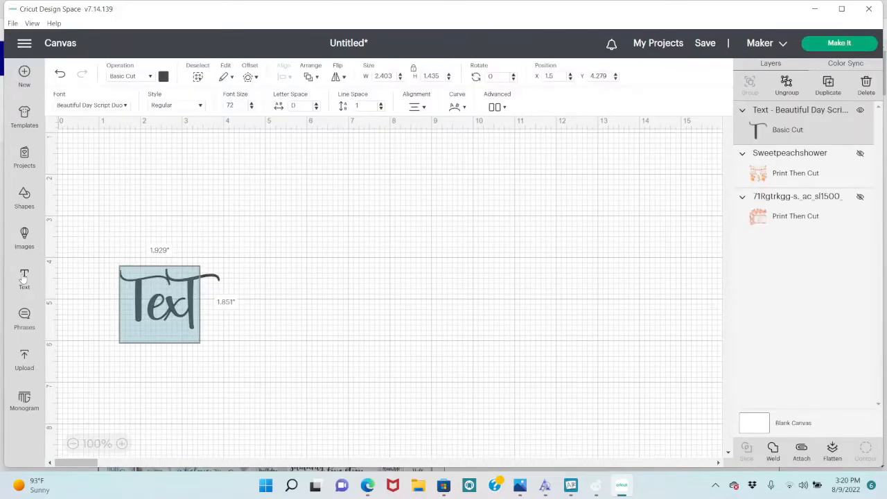
text(sweet a)
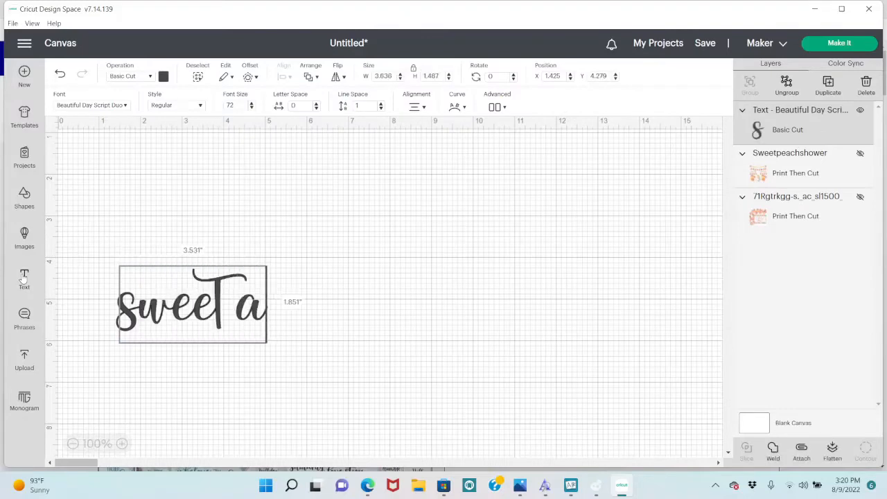
text(s a peach)
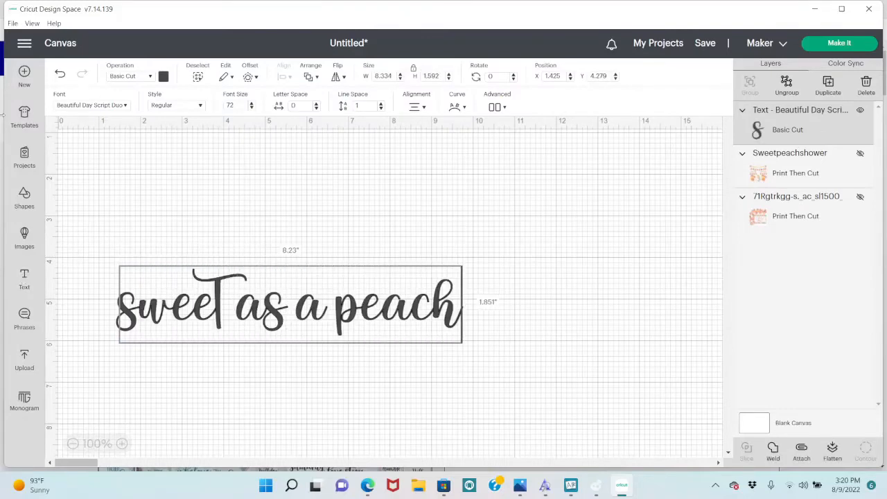
Search the Cricut fonts and the system fonts for "bluebird".
click(125, 105)
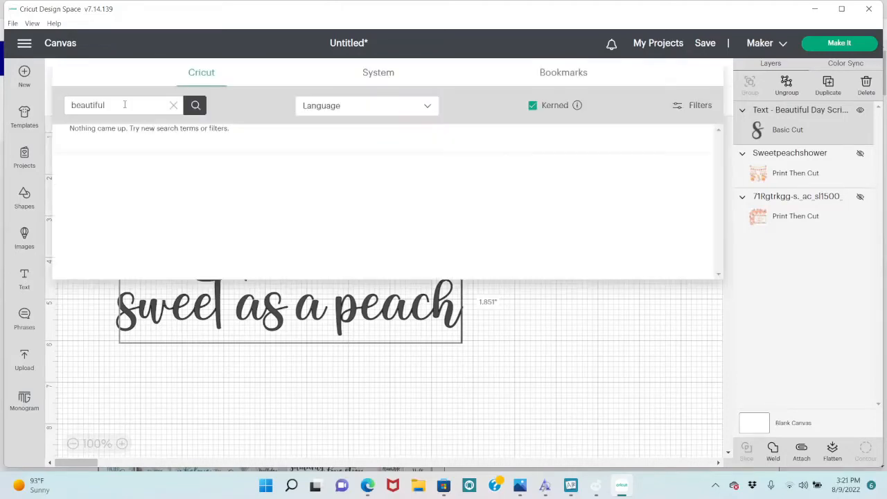
drag(125, 104, 56, 108)
text(bluebird)
key(Return)
click(378, 78)
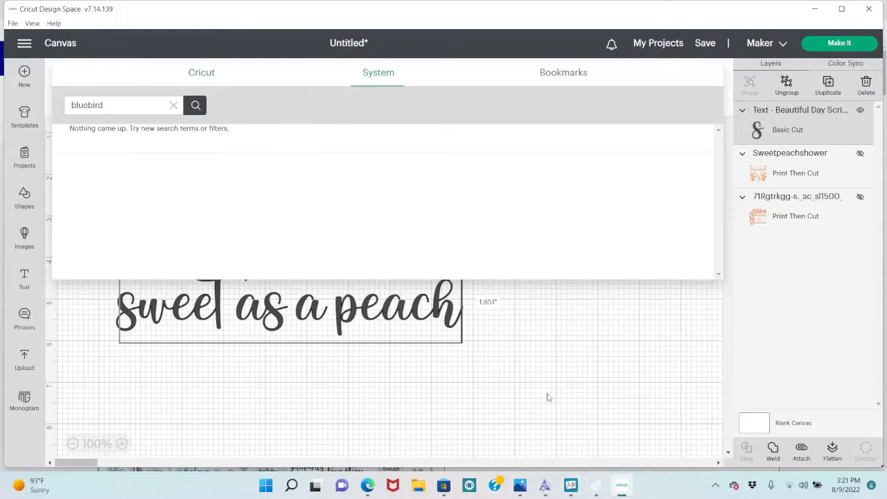
Quit Cricut Design Space, minimize the other open windows, and relaunch Design Space from the desktop.
click(367, 485)
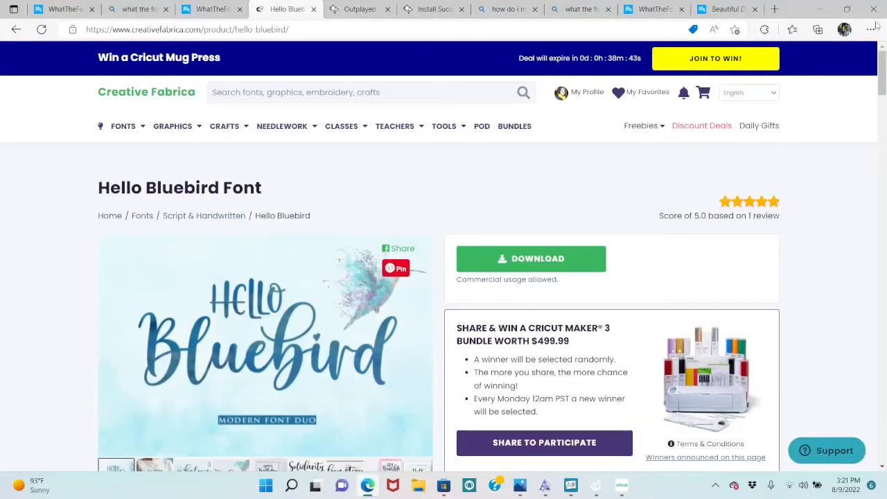
click(820, 9)
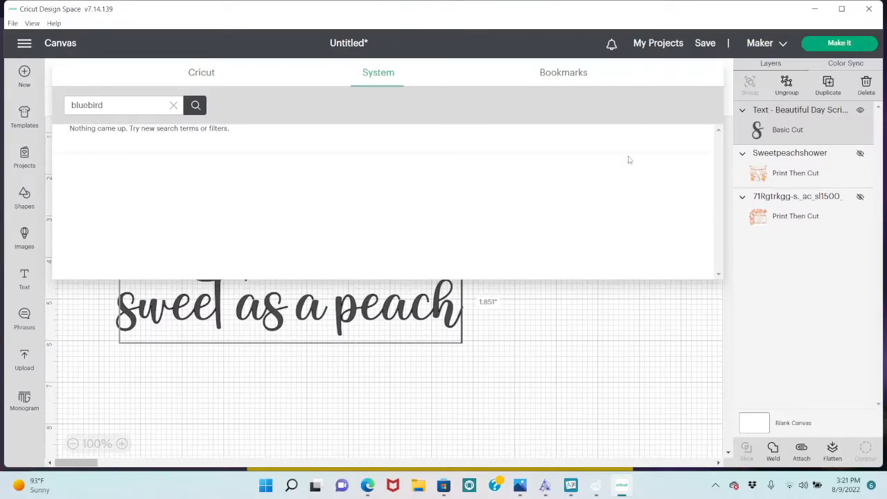
click(870, 10)
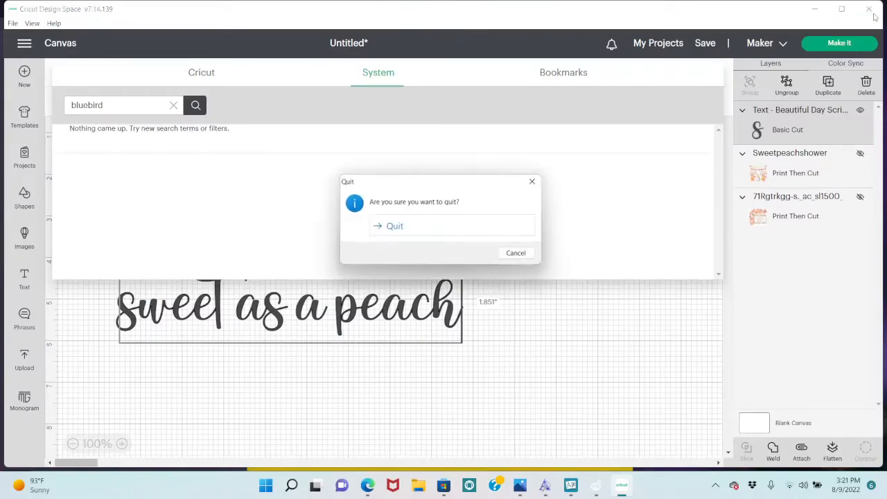
click(391, 234)
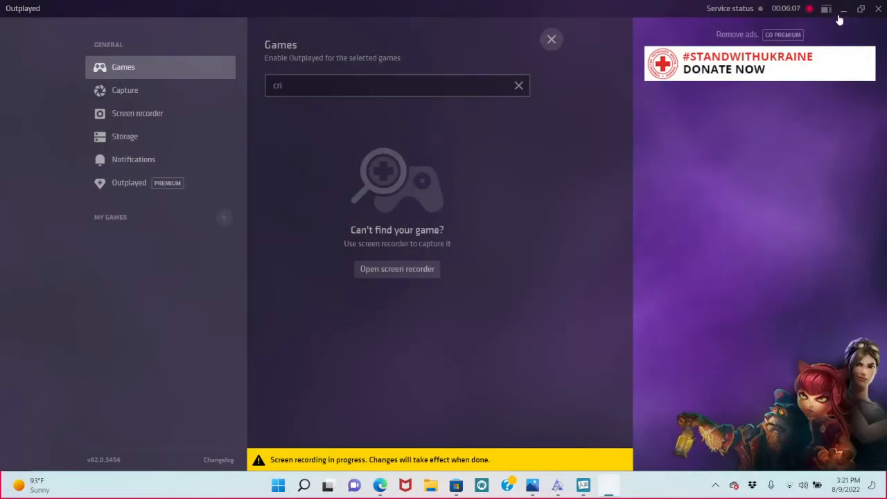
click(843, 10)
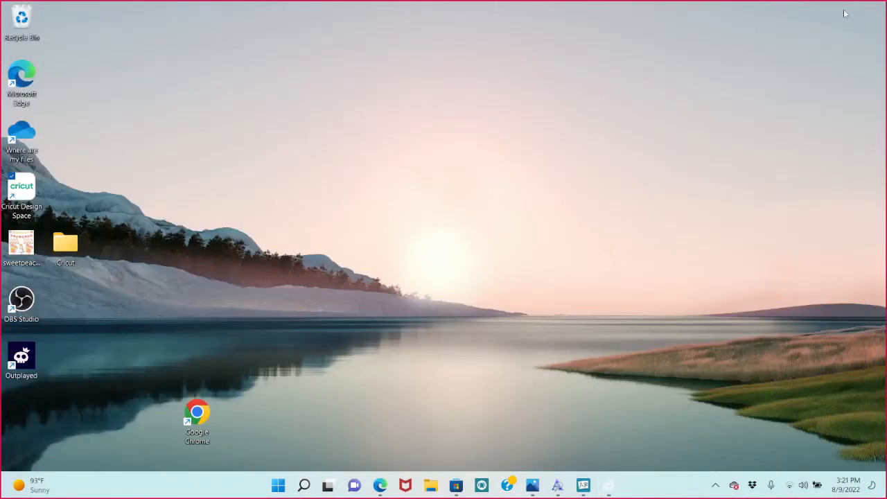
double_click(23, 192)
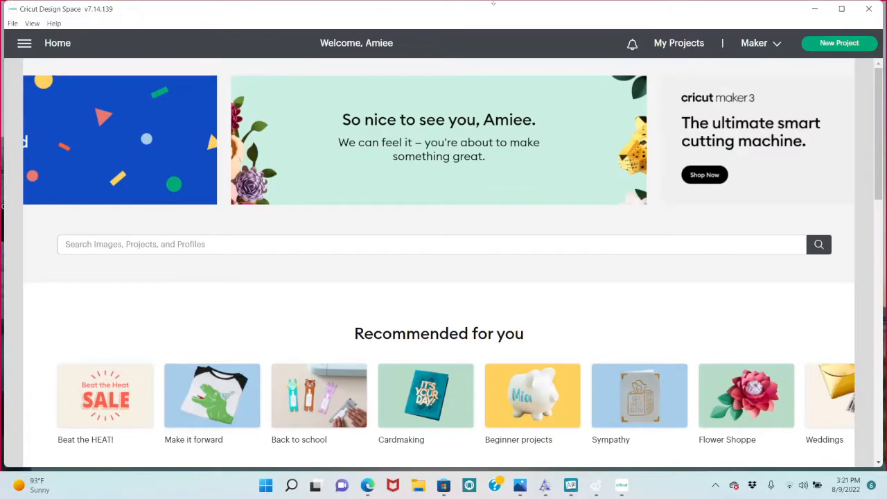
Start a new project on a blank canvas and add text reading "sweet as a peach".
click(702, 43)
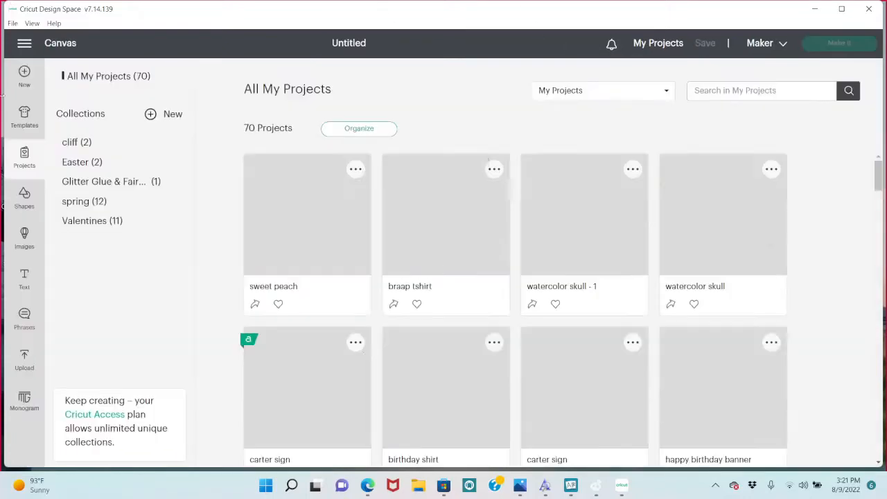
click(24, 74)
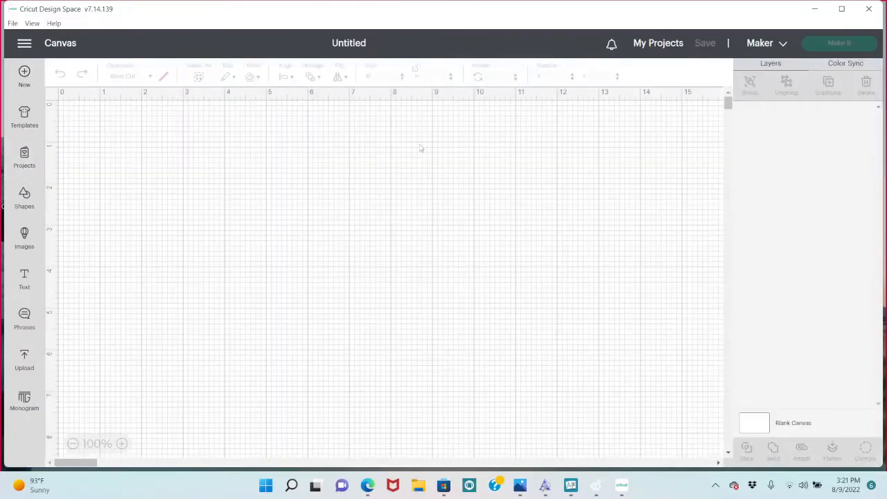
click(25, 280)
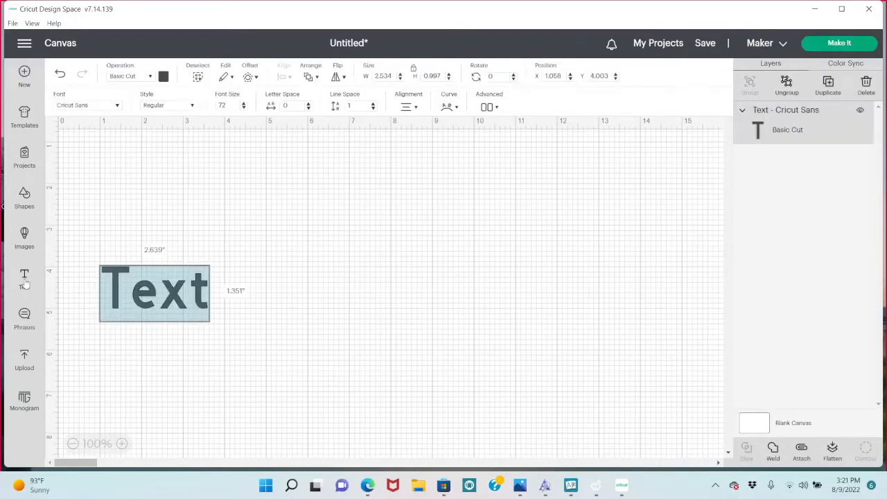
text(sweet)
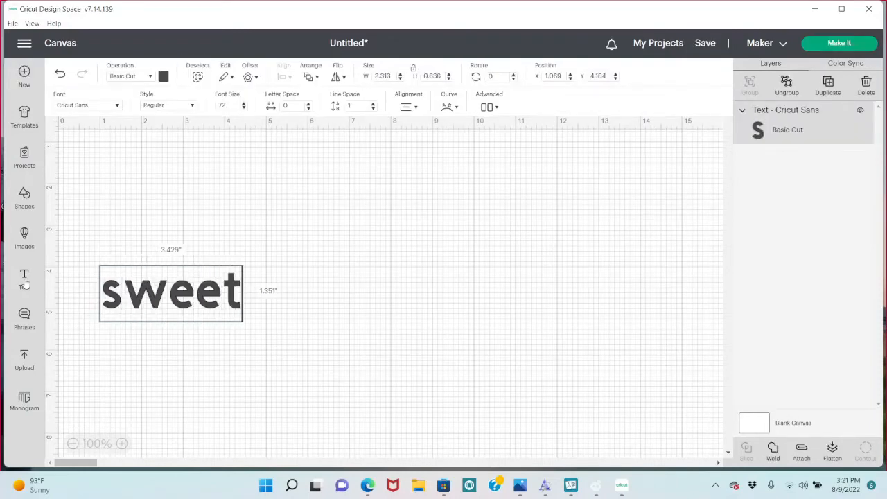
text( as a peach)
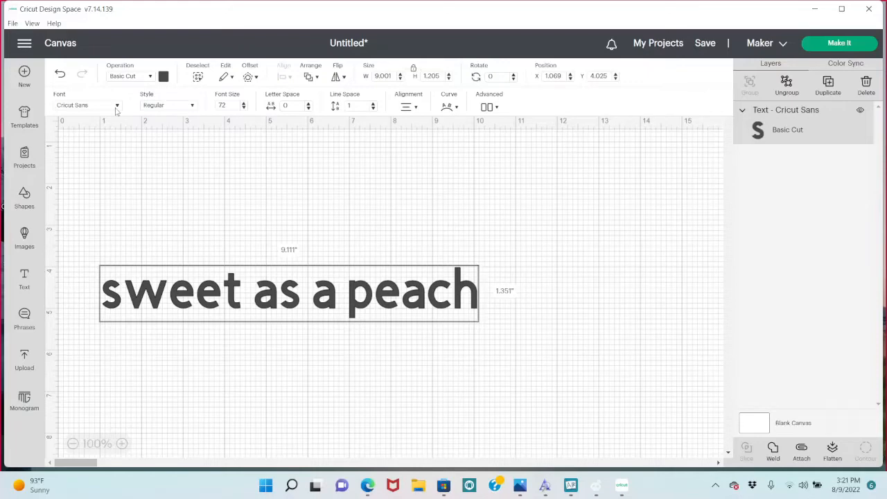
Open the font choices for the "sweet as a peach" text and search the system fonts for "hello blu".
click(116, 109)
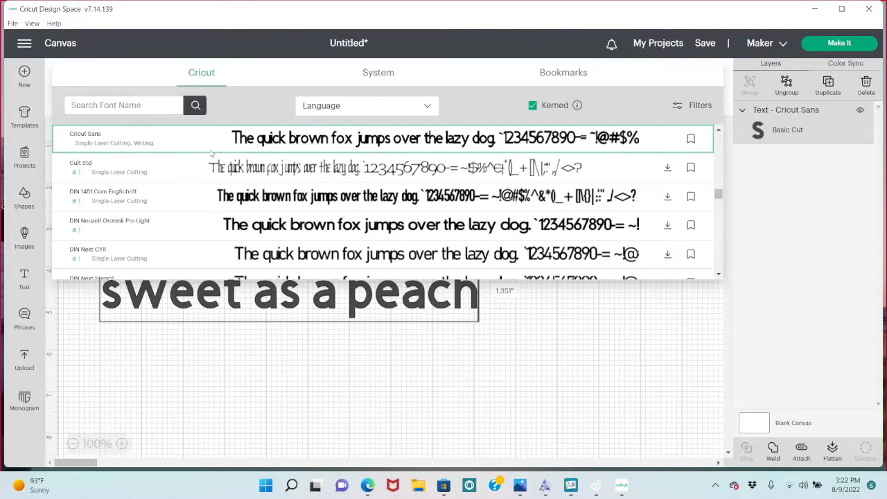
click(384, 79)
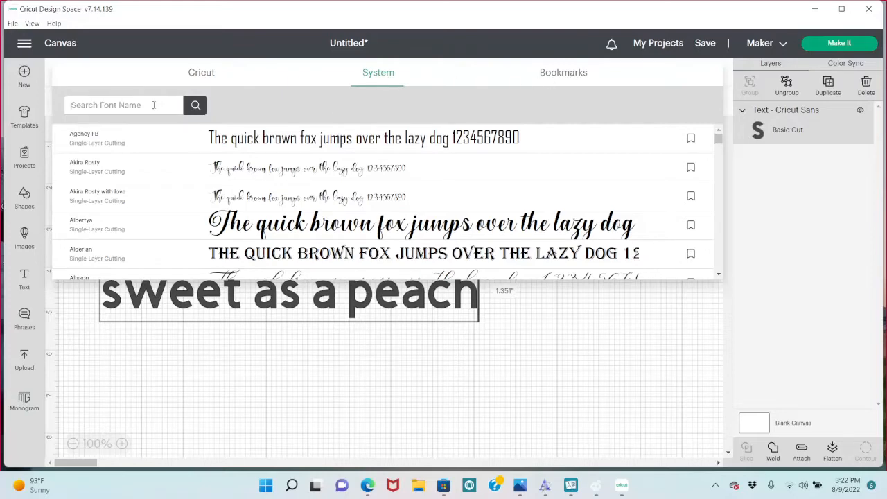
text(hello blud)
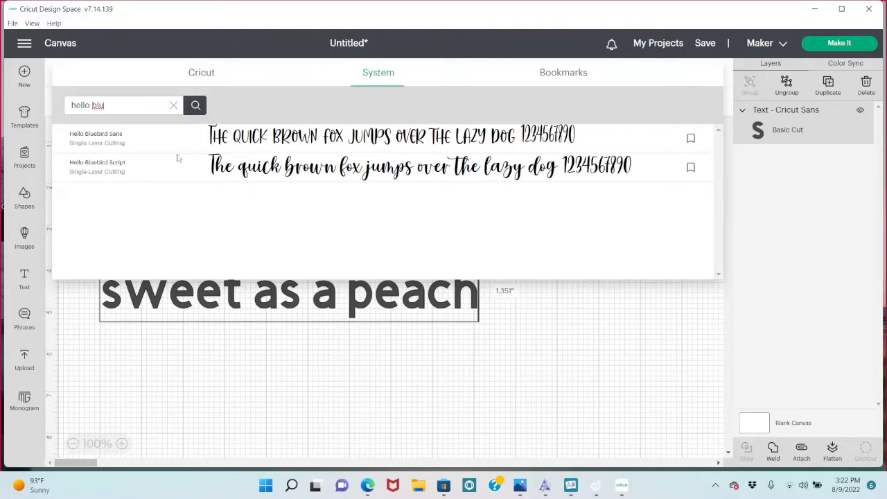
Apply the Hello Bluebird Script font to the "sweet as a peach" text and enlarge it to about 13.97 × 2.4 inches.
click(268, 178)
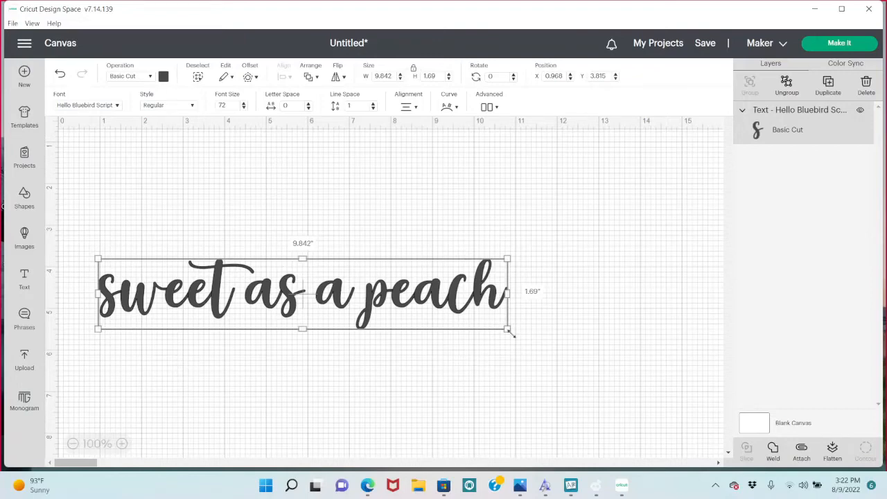
drag(508, 330, 502, 224)
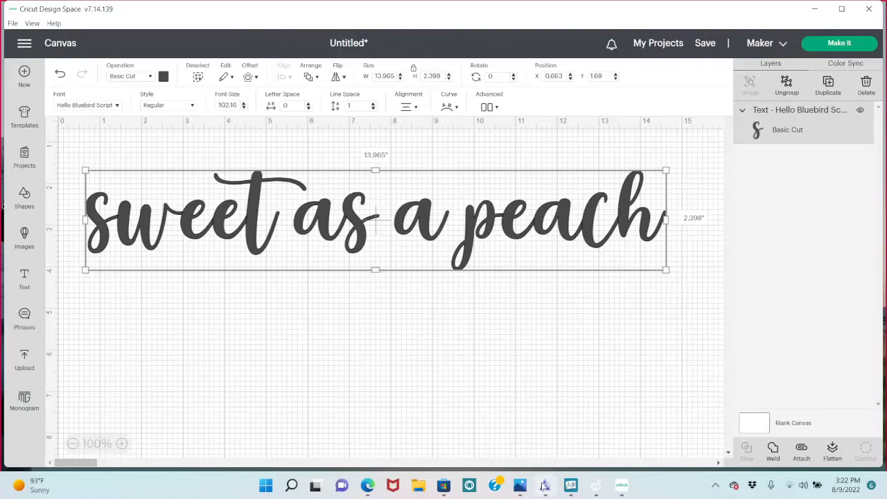
Switch to UI Character Map, look for Hello Bluebird in its font list, and close the program.
click(545, 486)
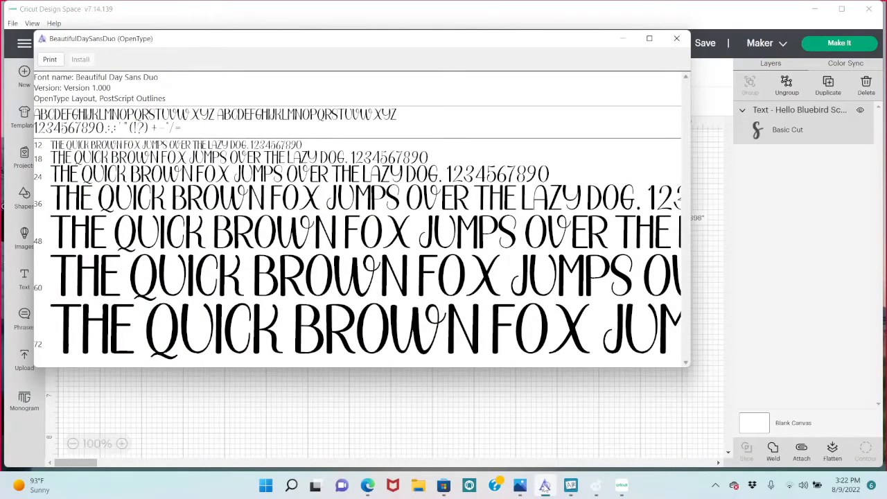
click(545, 485)
click(571, 485)
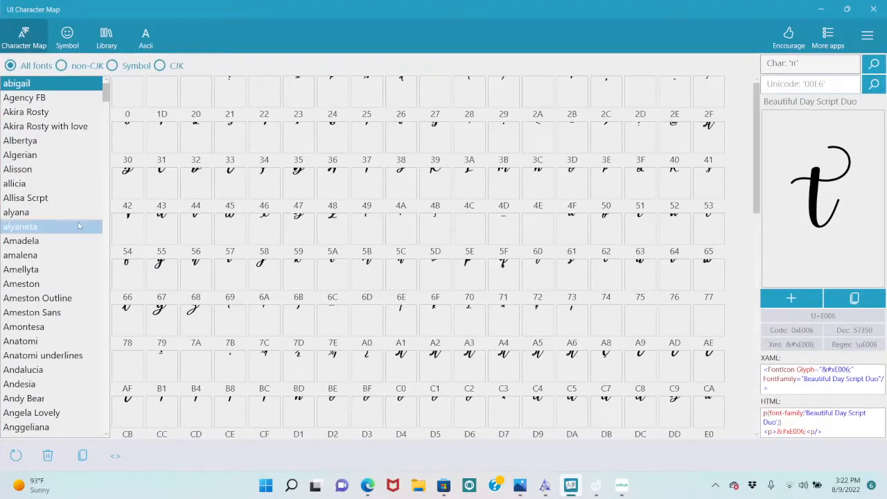
drag(106, 97, 108, 242)
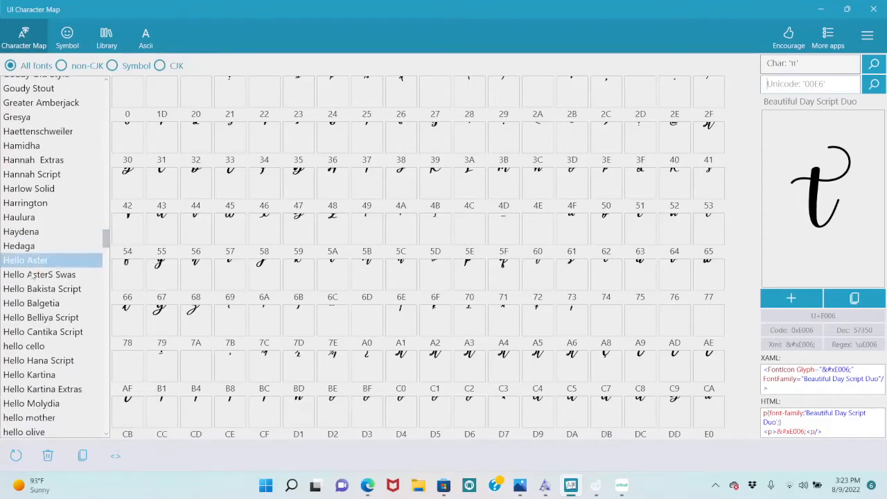
click(873, 9)
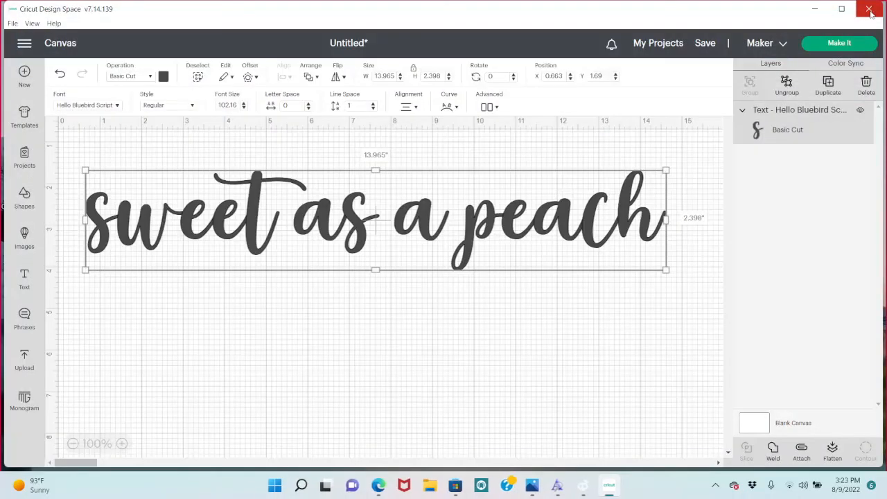
Relaunch UI Character Map from the desktop and display the characters of the Hello Bluebird Script font.
click(814, 9)
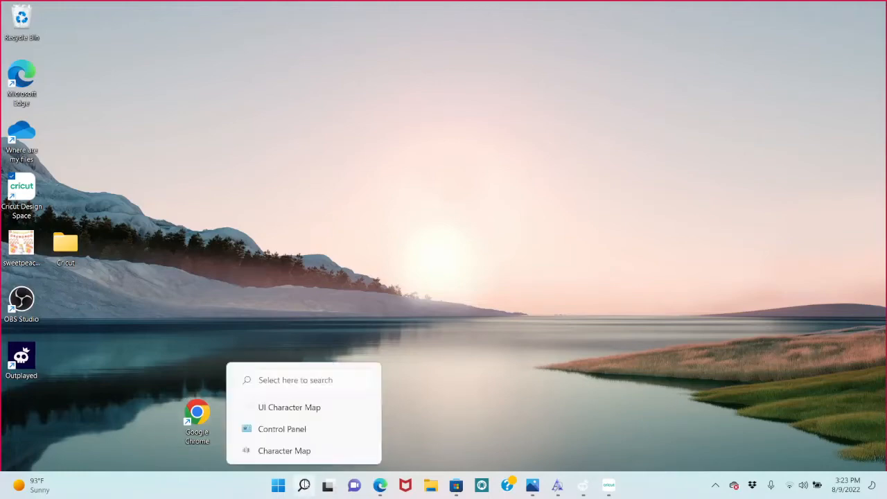
mouse_move(312, 489)
click(311, 408)
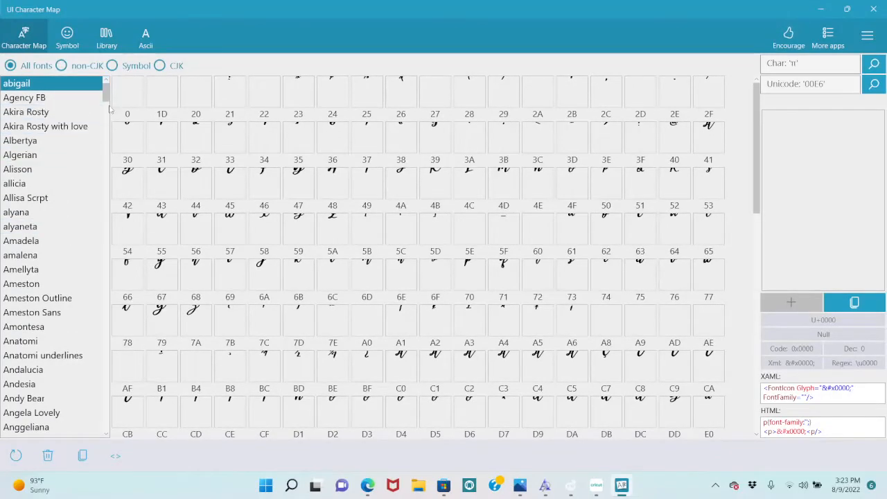
drag(106, 91, 114, 244)
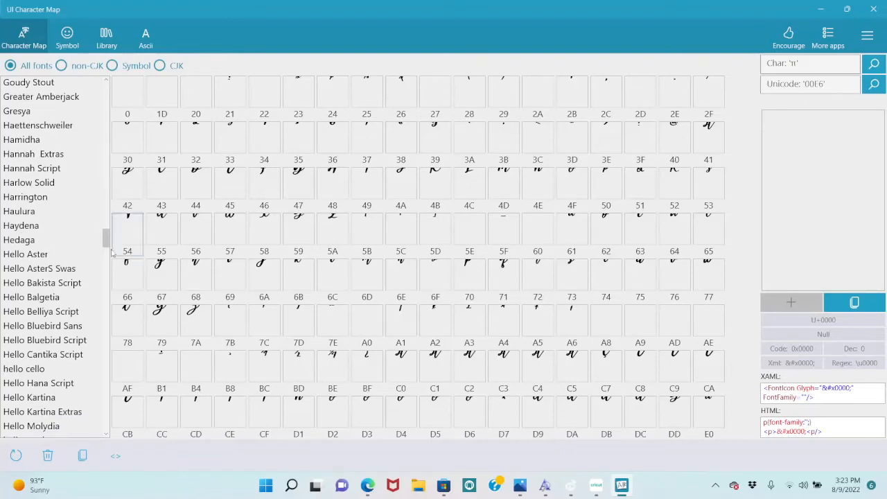
click(76, 342)
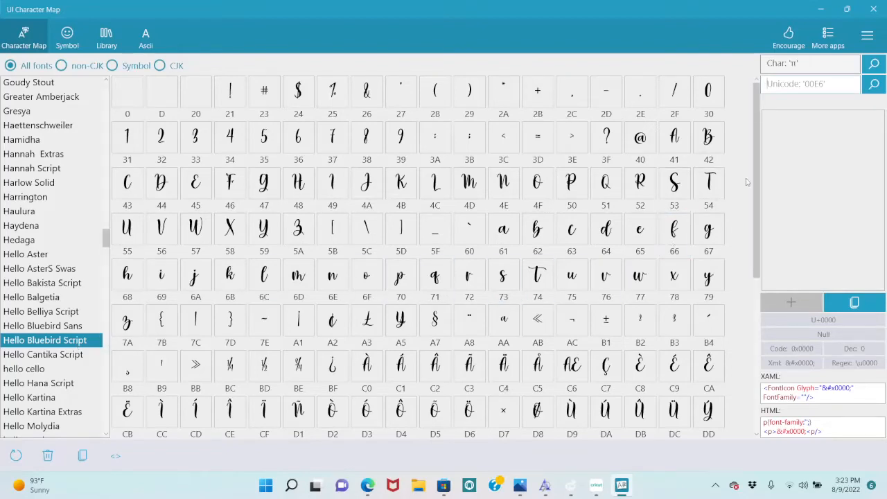
Examine the tt and th ligatures, the alternate t glyphs E022 and E021, and the standard t in Hello Bluebird Script.
drag(757, 176, 779, 347)
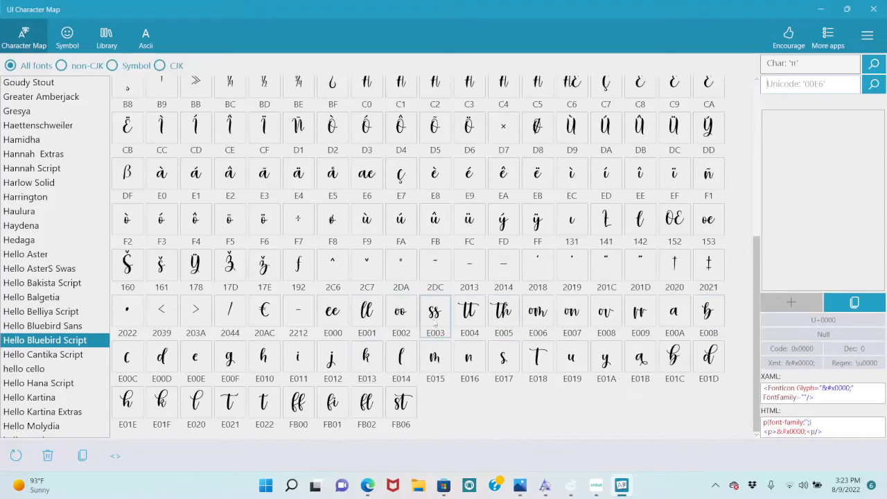
click(474, 312)
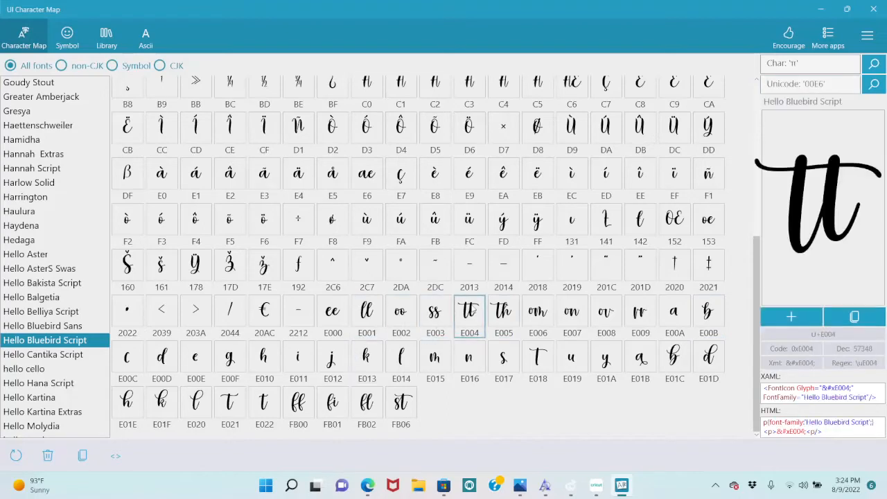
click(503, 311)
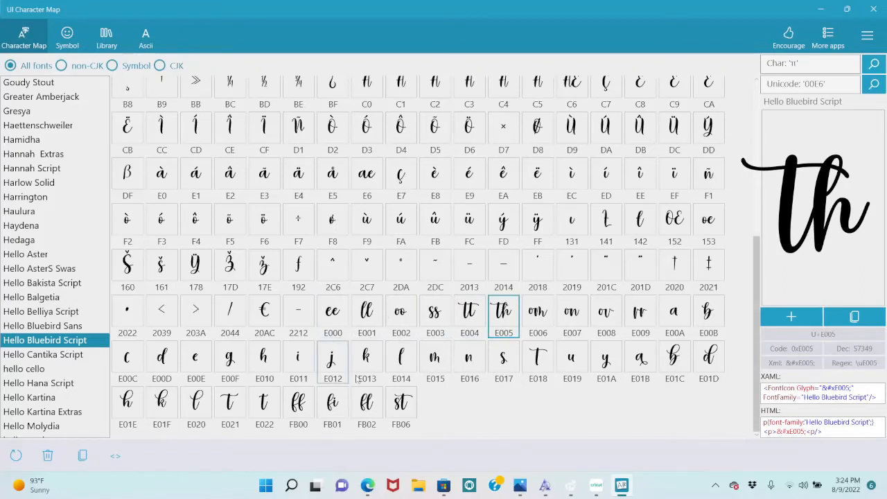
click(542, 369)
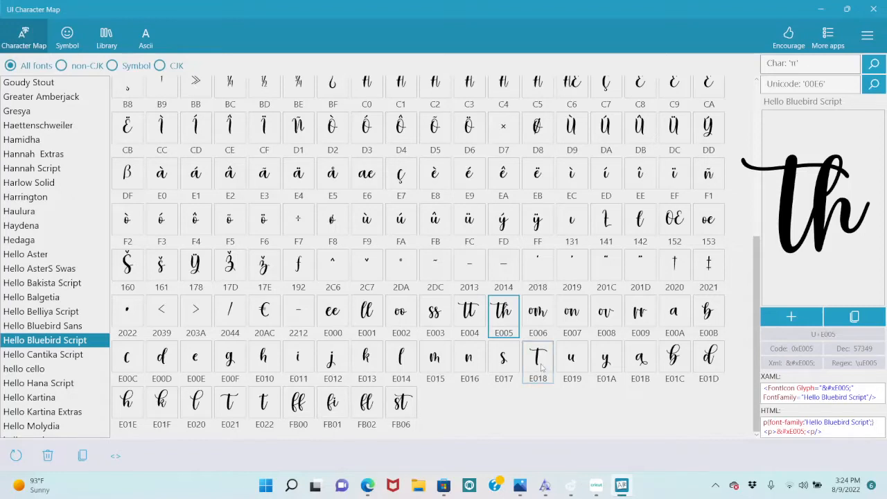
click(265, 405)
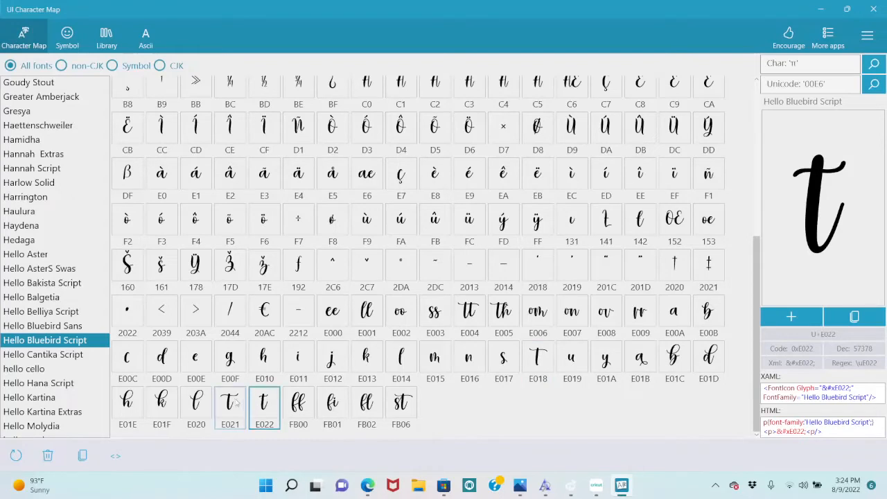
click(235, 404)
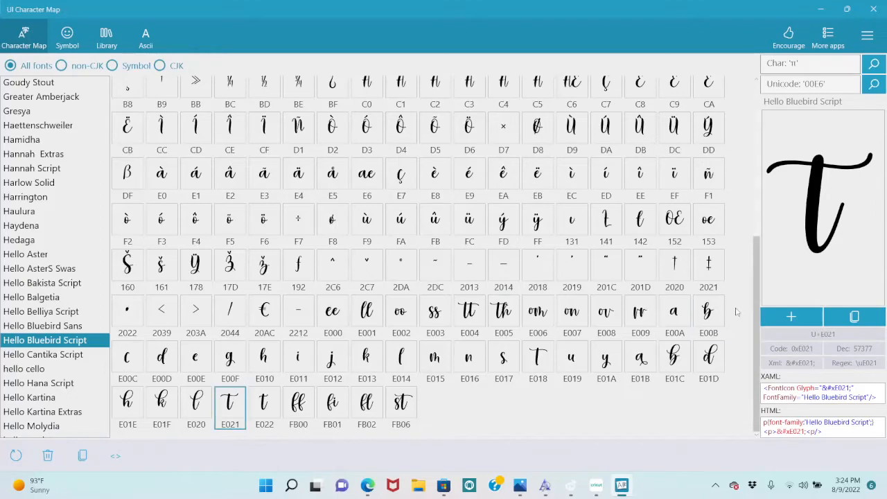
drag(758, 305, 744, 158)
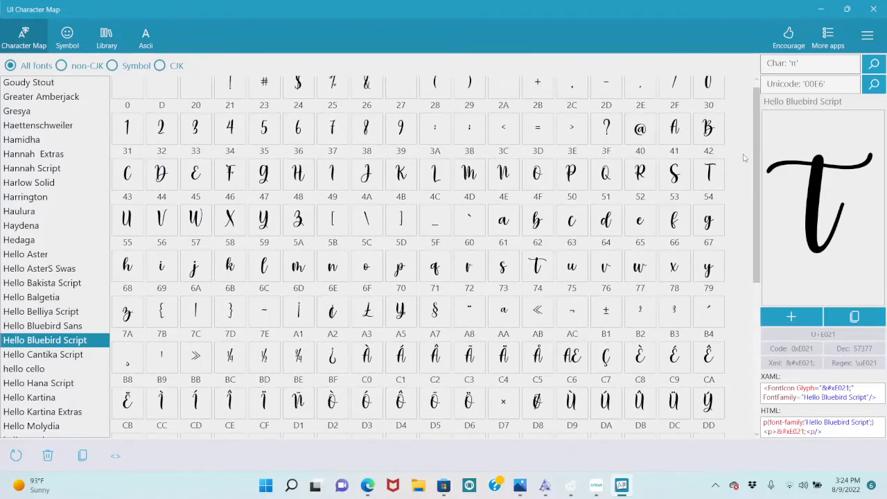
click(542, 267)
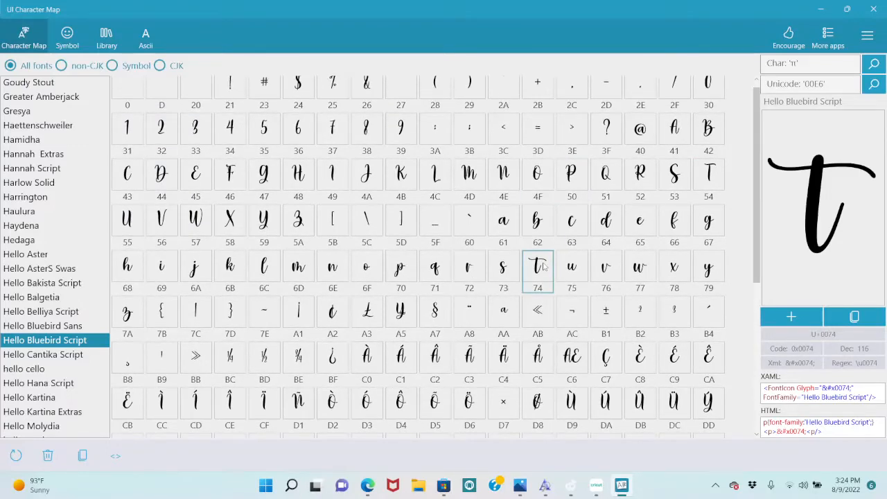
scroll(753, 205, up, 1)
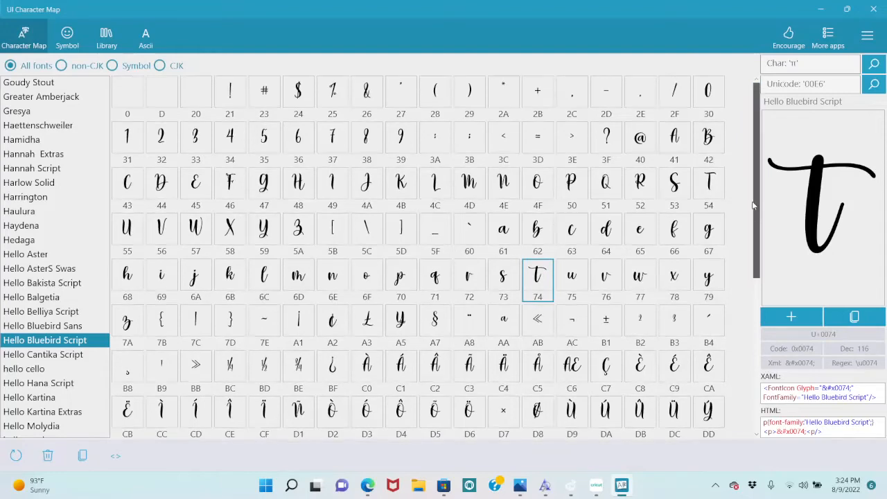
Preview the Š glyph and the standard lowercase s of Hello Bluebird Script.
drag(753, 205, 770, 367)
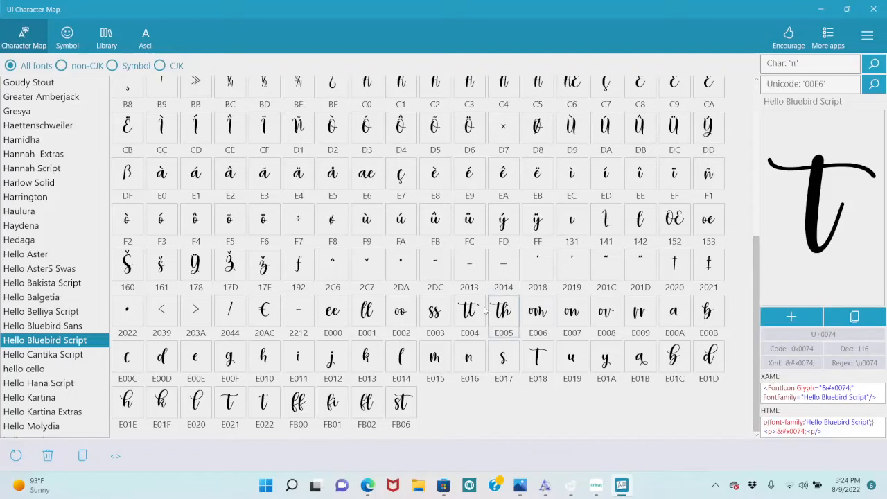
click(134, 262)
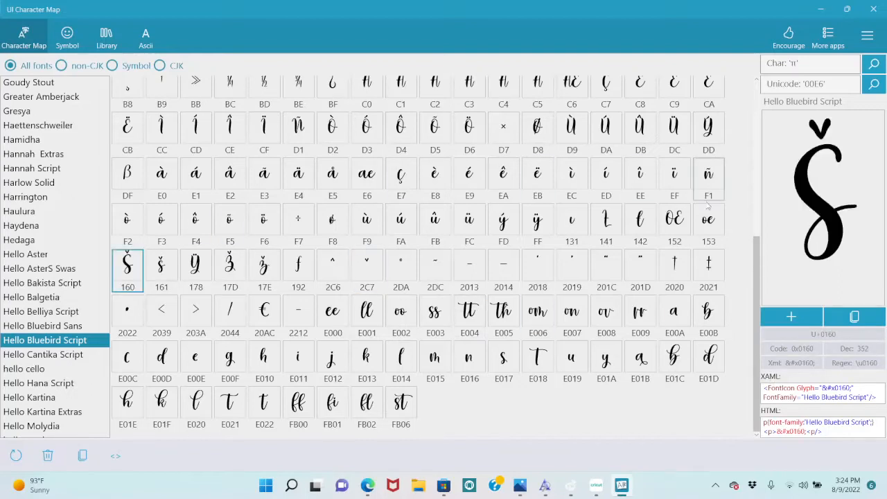
drag(755, 268, 736, 145)
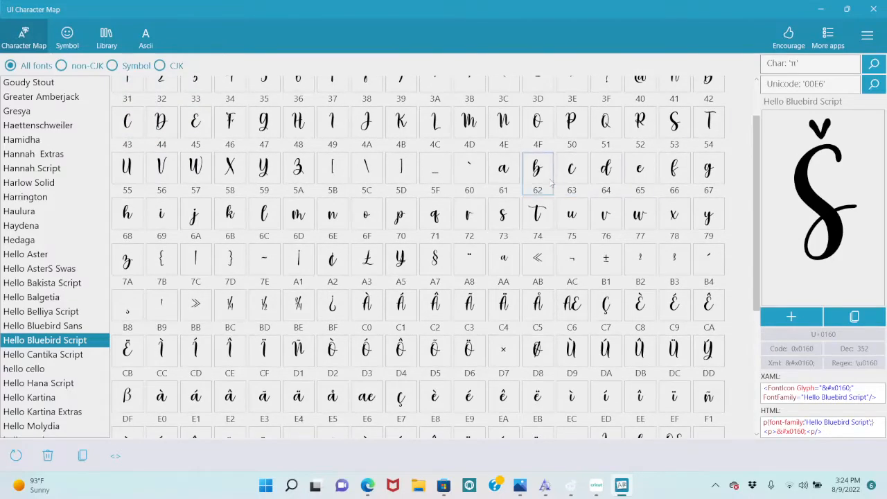
click(513, 219)
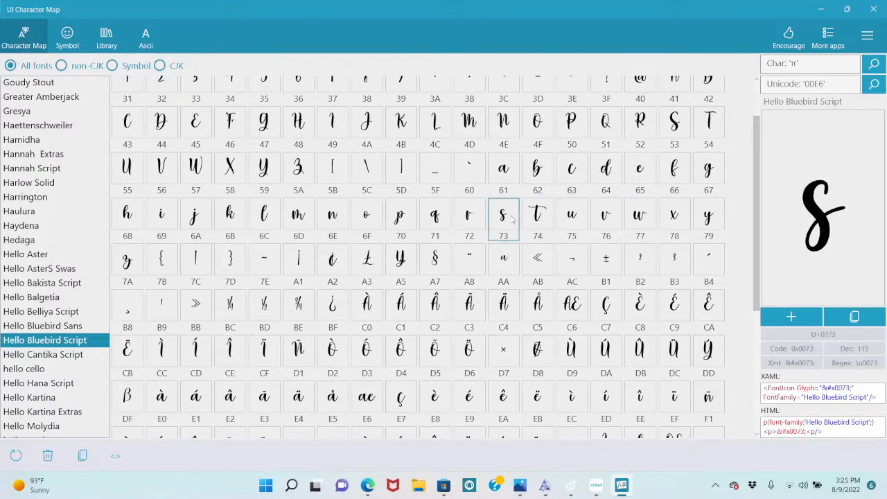
Check the text in Cricut Design Space, return to UI Character Map, and copy the standard t glyph U+0074.
click(597, 484)
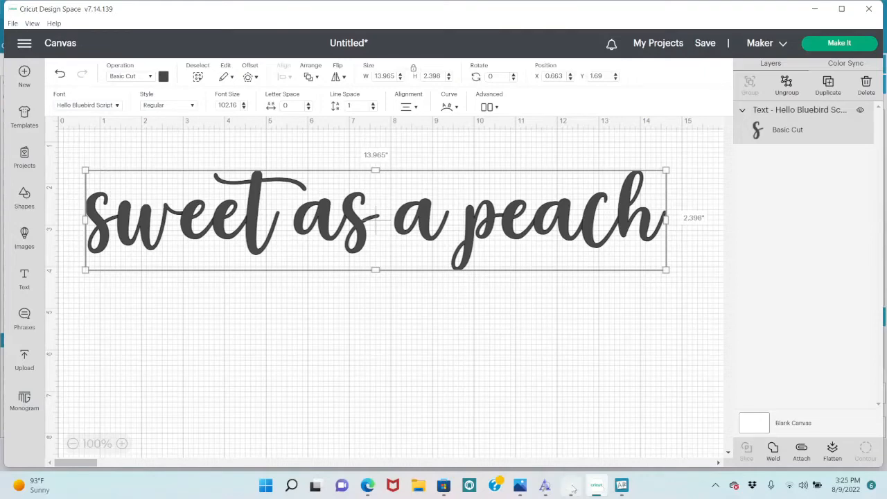
click(621, 486)
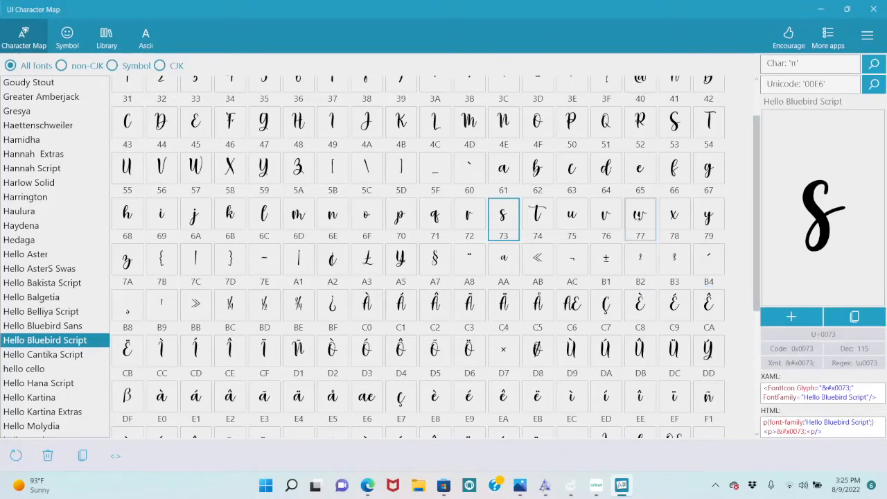
click(546, 220)
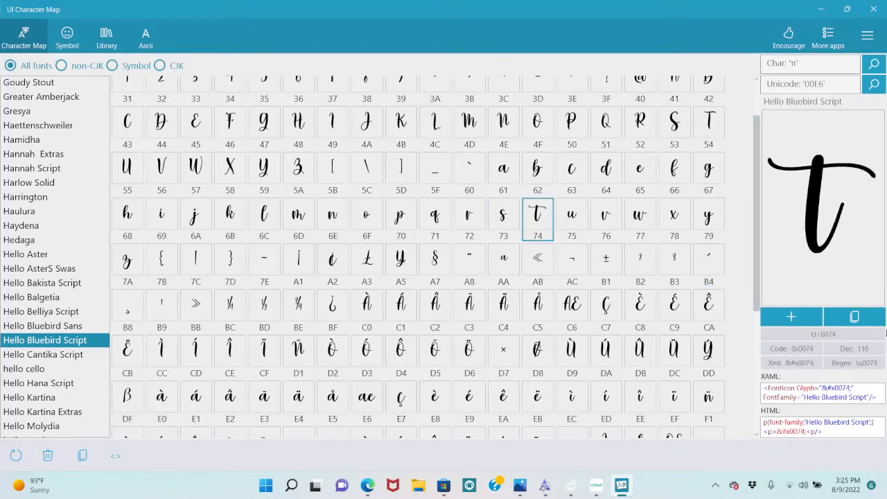
click(866, 321)
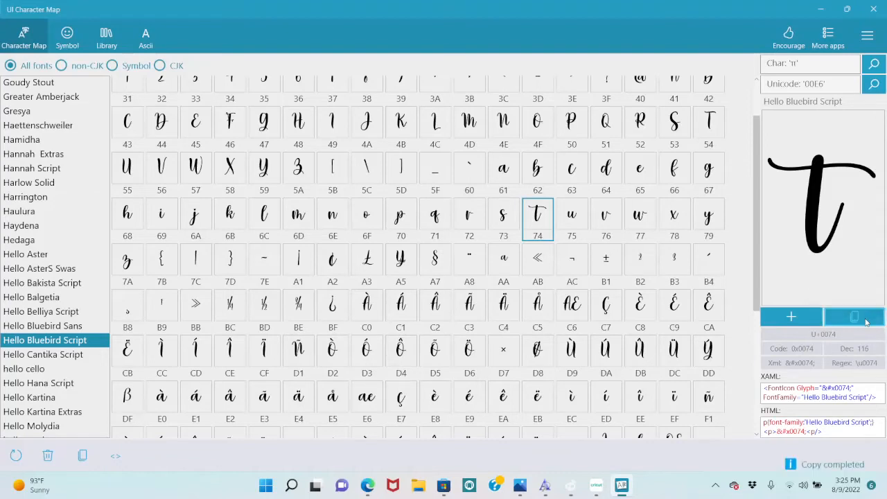
In Cricut Design Space, delete the t of "sweet" and paste the copied t glyph directly before "as".
click(593, 488)
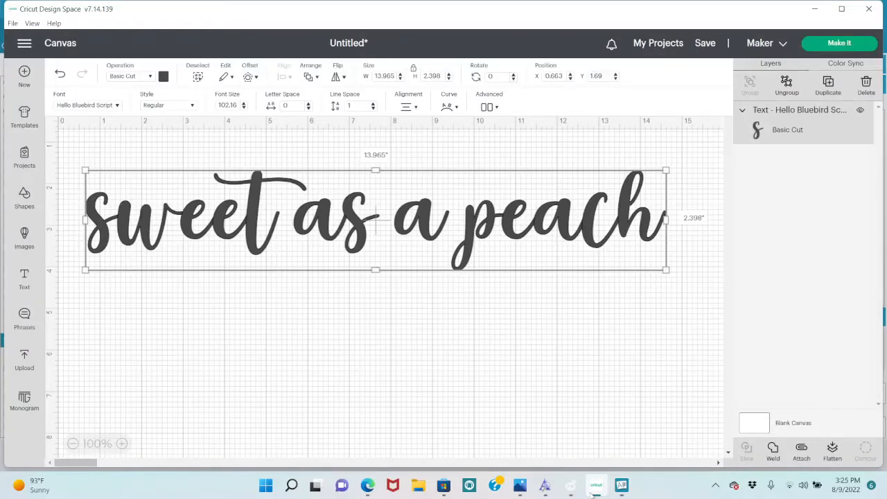
double_click(276, 229)
click(275, 227)
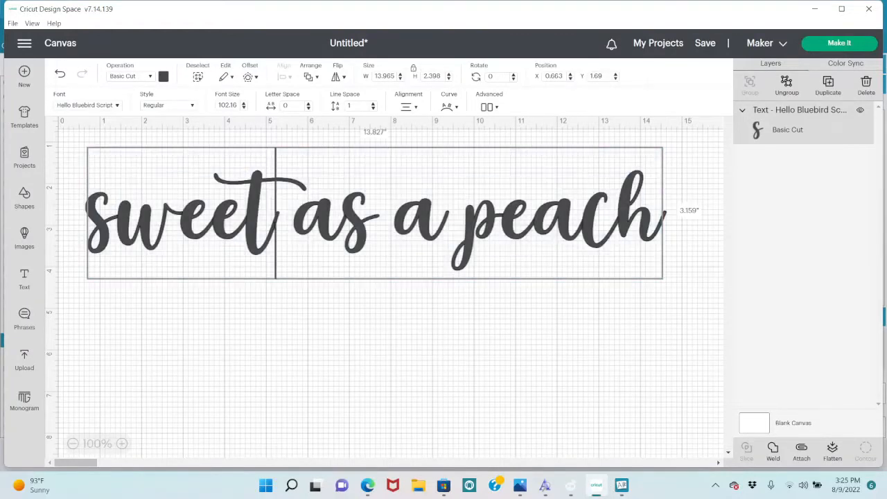
key(BackSpace)
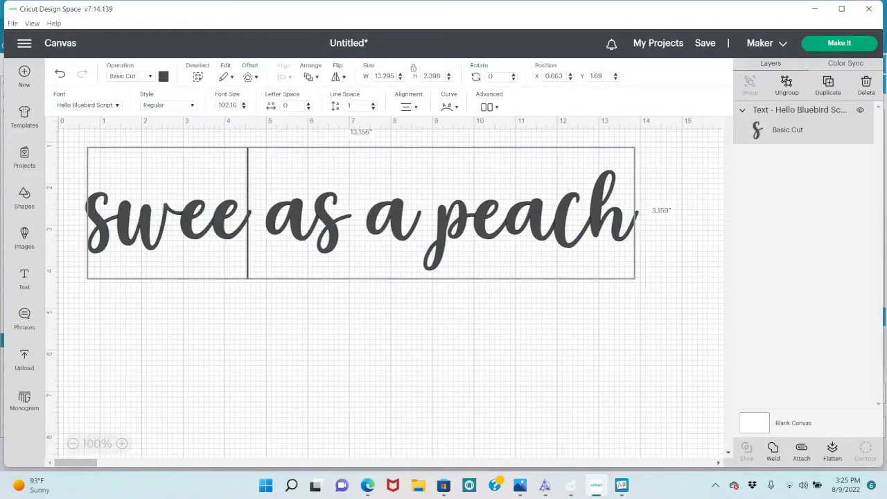
right_click(269, 228)
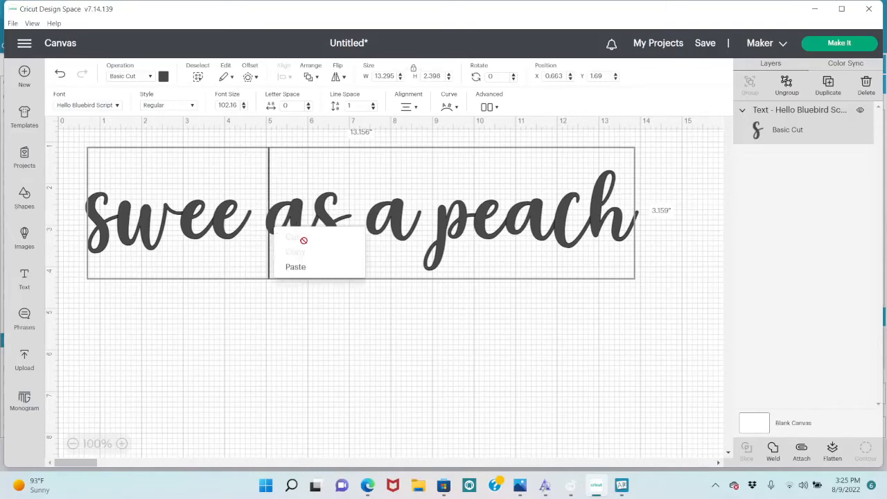
click(305, 266)
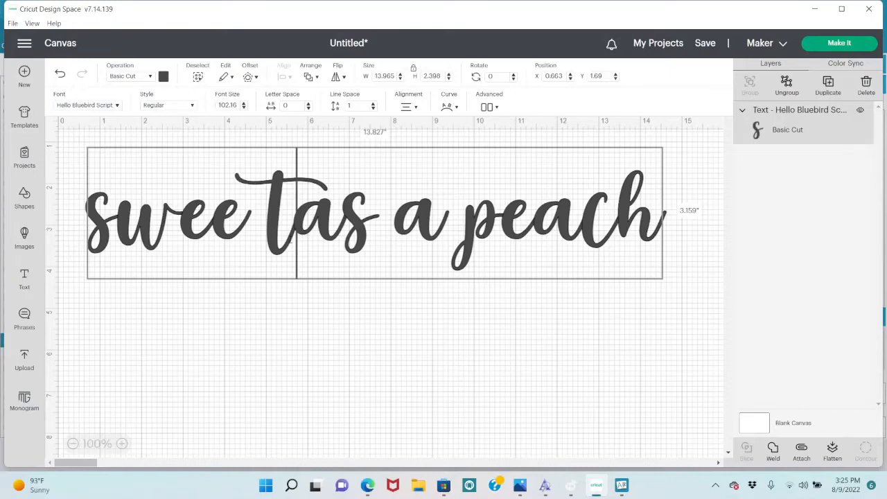
Set the letter space of the script text to -0.1.
click(250, 237)
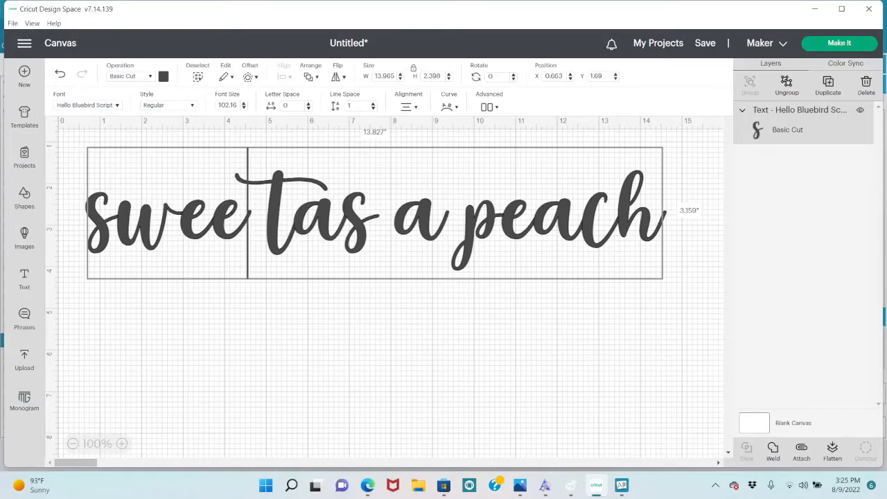
click(308, 108)
click(308, 108)
click(307, 108)
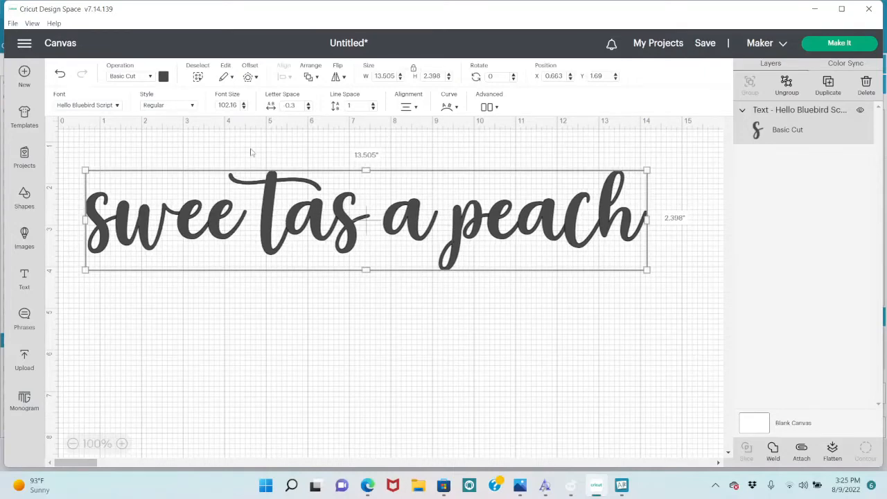
click(308, 103)
click(309, 103)
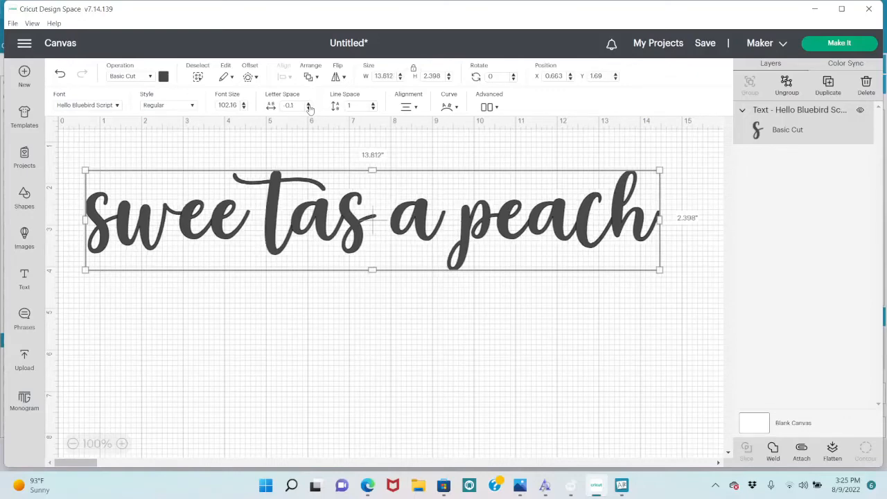
Reset the script text's letter space to 0 and curve it upward at both ends with a diameter of about -39.2.
click(308, 104)
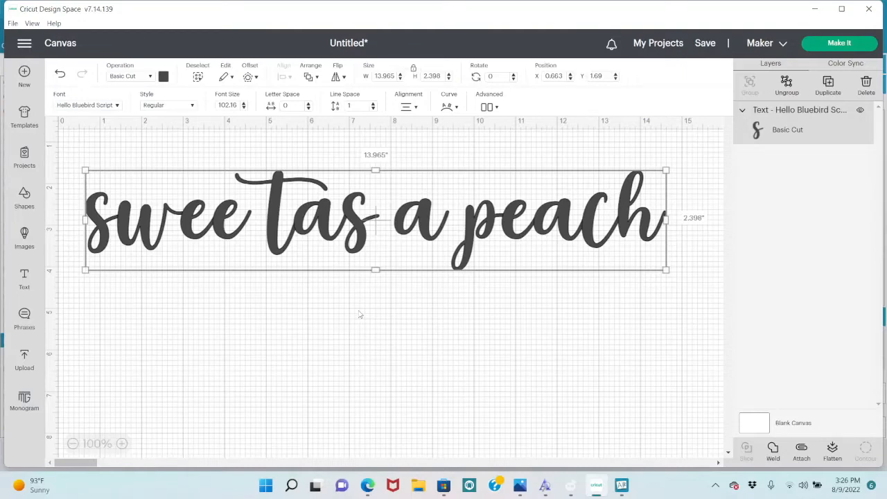
click(450, 109)
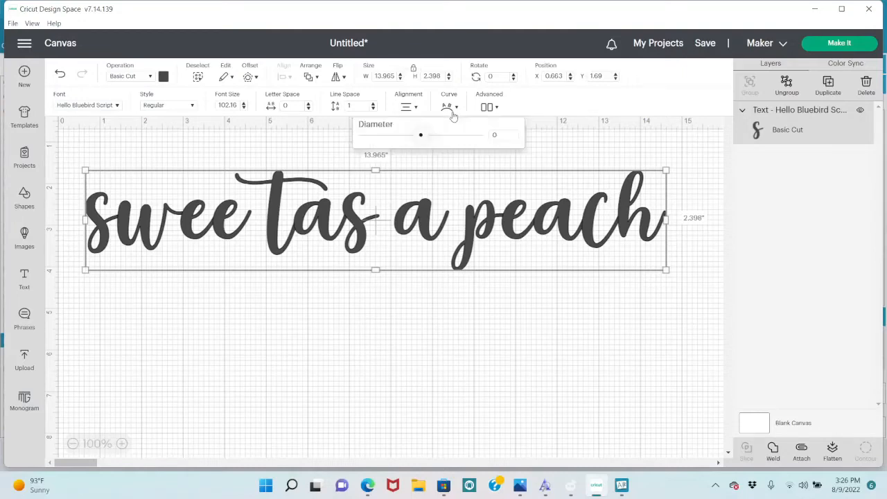
drag(420, 140, 404, 142)
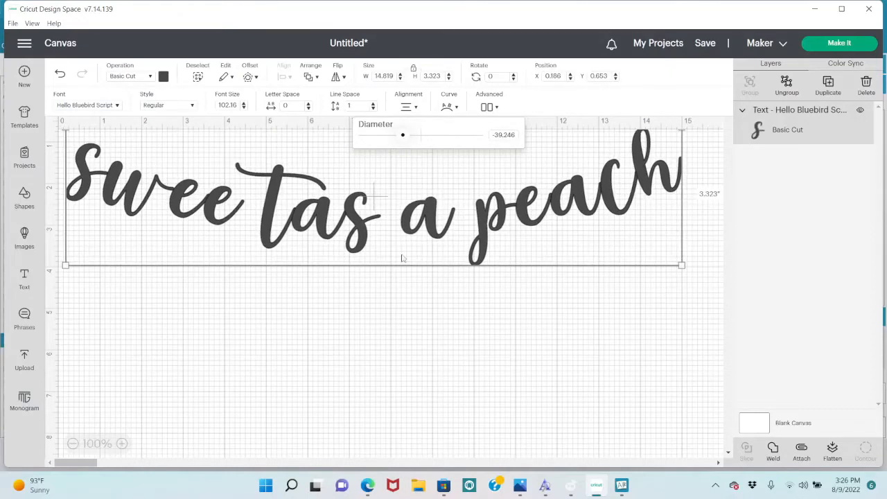
Move the curved text away from the canvas's top-left corner, to about X 2.4 and Y 4.3.
drag(399, 249, 414, 306)
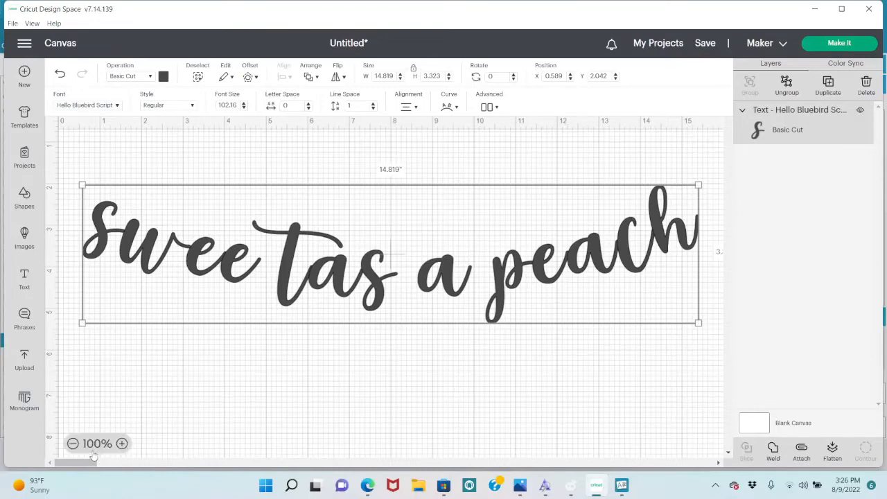
click(73, 444)
click(73, 443)
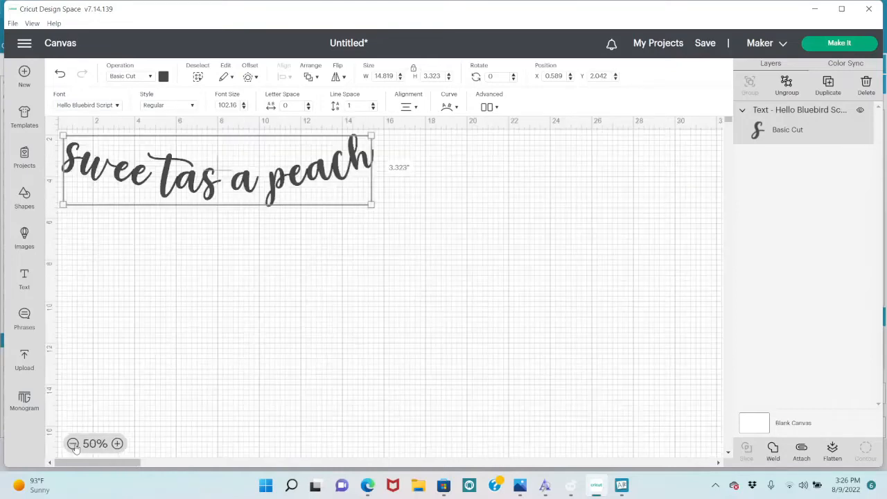
drag(360, 195, 398, 243)
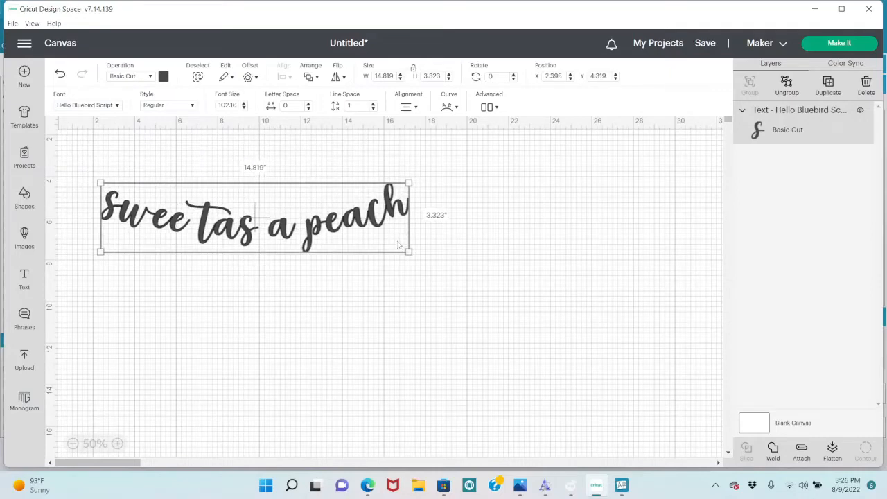
Set the curved text's width to 23 inches with its proportions locked.
click(416, 283)
click(352, 234)
drag(395, 75, 365, 75)
text(33)
key(Return)
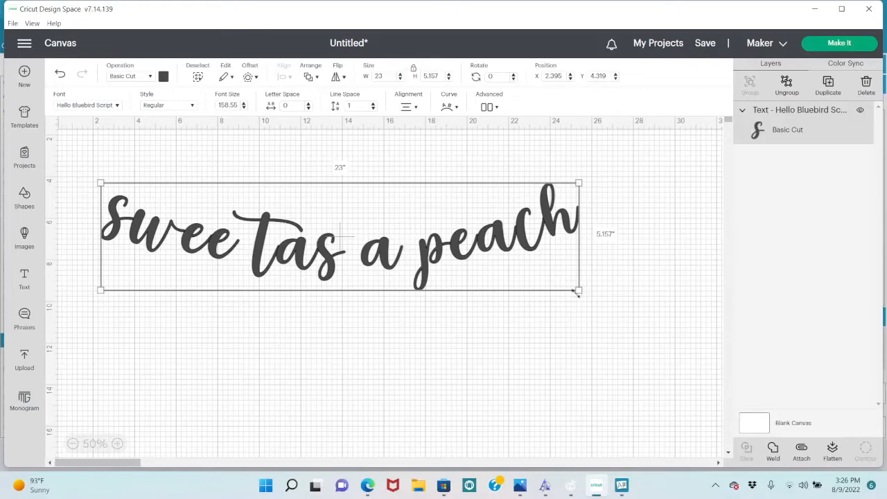
Unlock the text's proportions, stretch it slightly, and set its width to 23.5 inches.
click(413, 70)
mouse_move(578, 286)
mouse_down()
mouse_move(578, 392)
mouse_move(580, 288)
mouse_move(609, 280)
mouse_move(607, 300)
mouse_move(592, 287)
mouse_up()
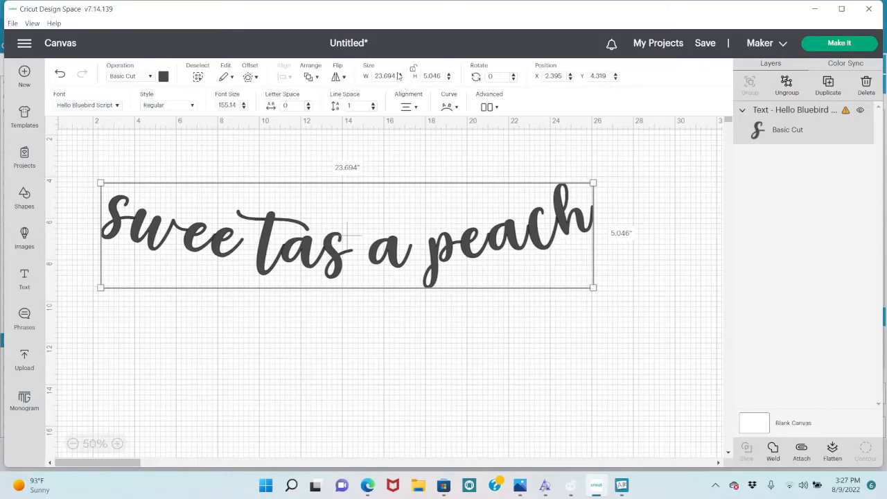
drag(396, 76, 383, 76)
text(5)
key(Return)
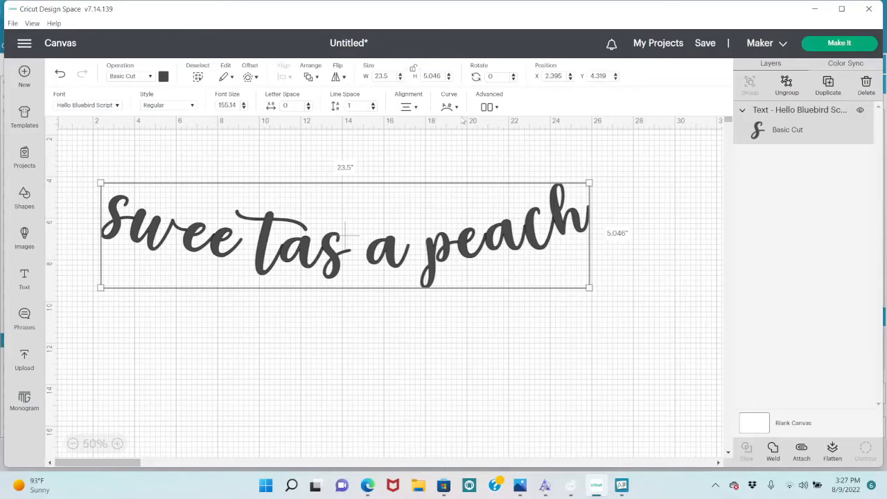
Tighten the text's curve to a diameter of about -32.7 and set its letter space to -0.8.
click(448, 107)
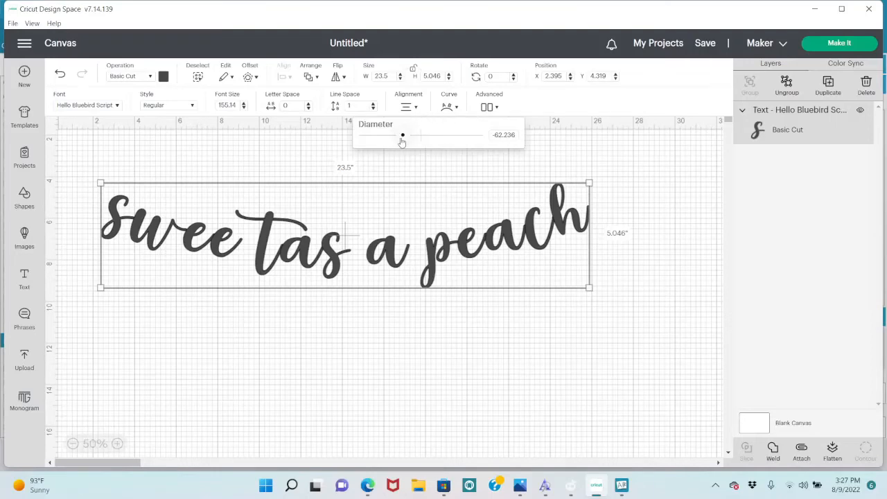
mouse_move(401, 141)
mouse_down()
mouse_move(386, 144)
mouse_move(392, 146)
mouse_up()
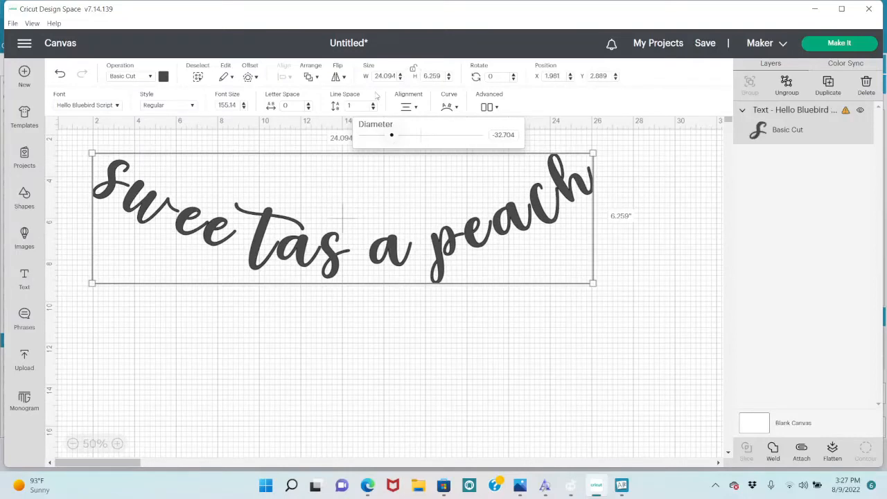
click(309, 110)
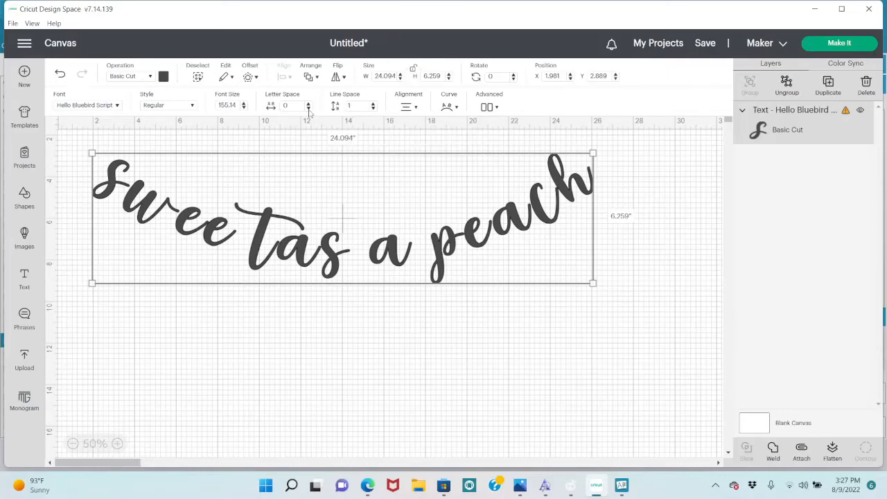
click(309, 109)
click(309, 109)
click(309, 109)
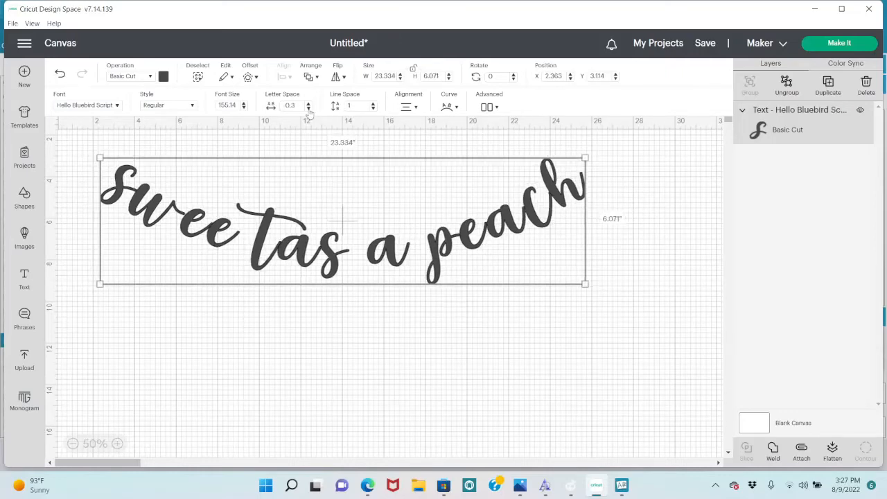
click(310, 108)
click(309, 109)
click(309, 109)
click(309, 108)
click(309, 109)
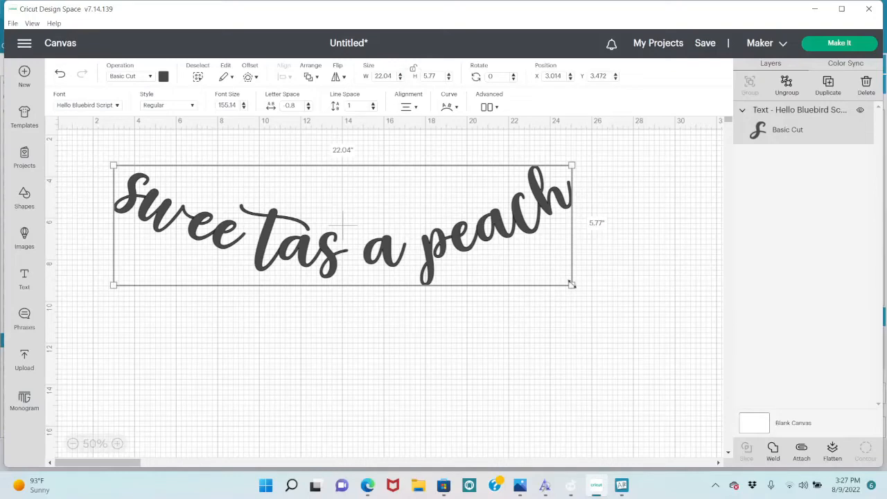
Enlarge the text to about 22.7 by 5.9 inches and flatten its curve to a diameter of about -50.7.
drag(571, 284, 585, 286)
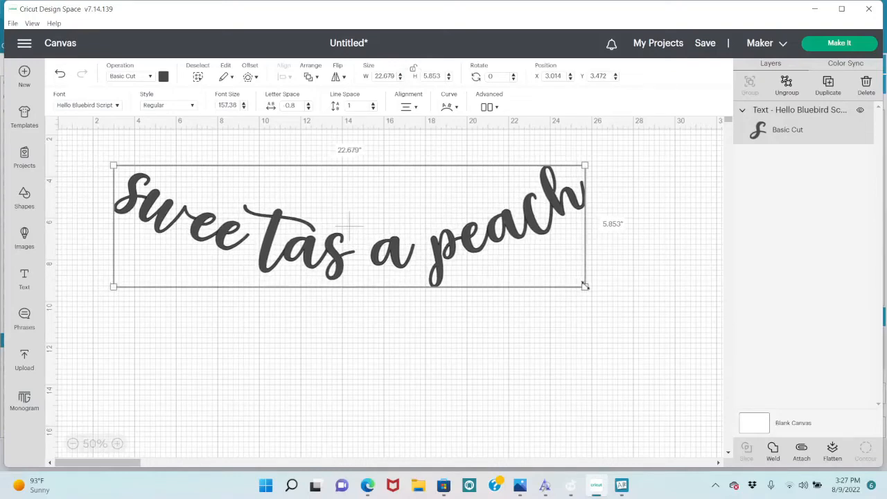
click(452, 111)
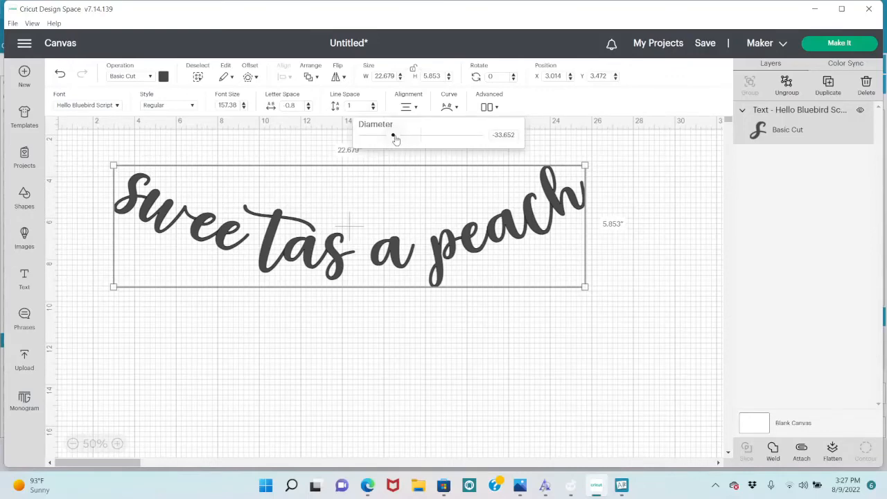
drag(396, 139, 400, 138)
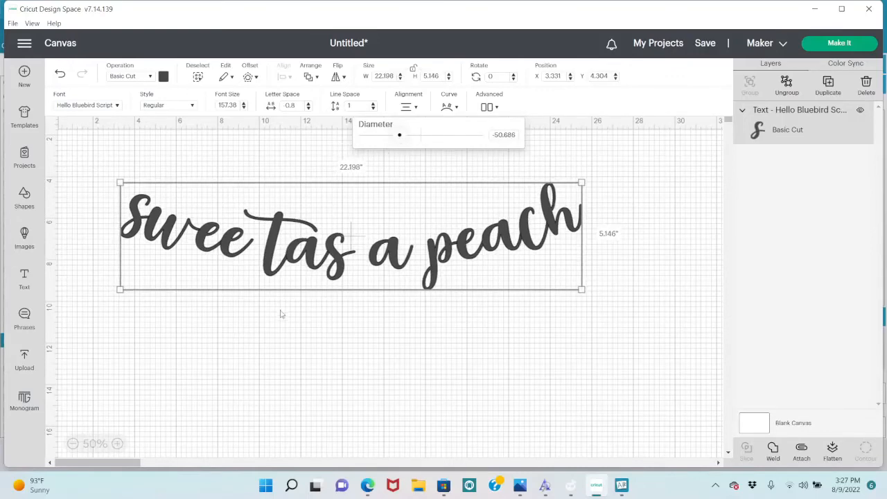
click(295, 289)
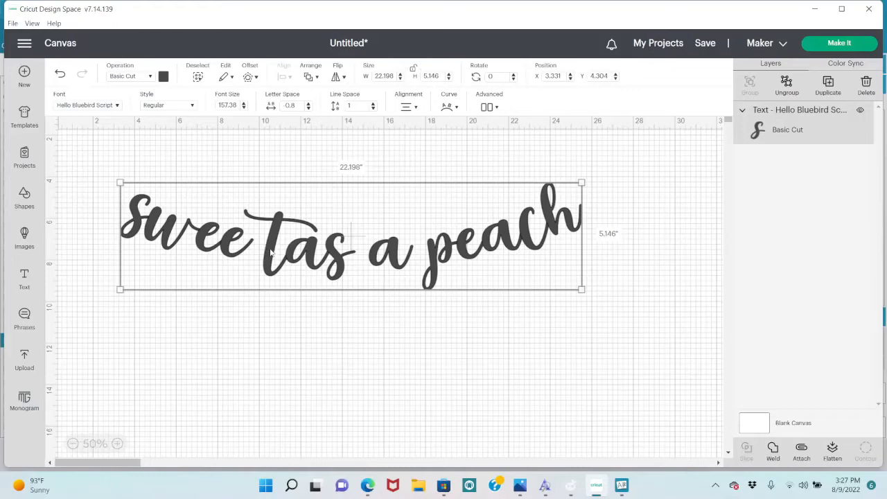
click(225, 343)
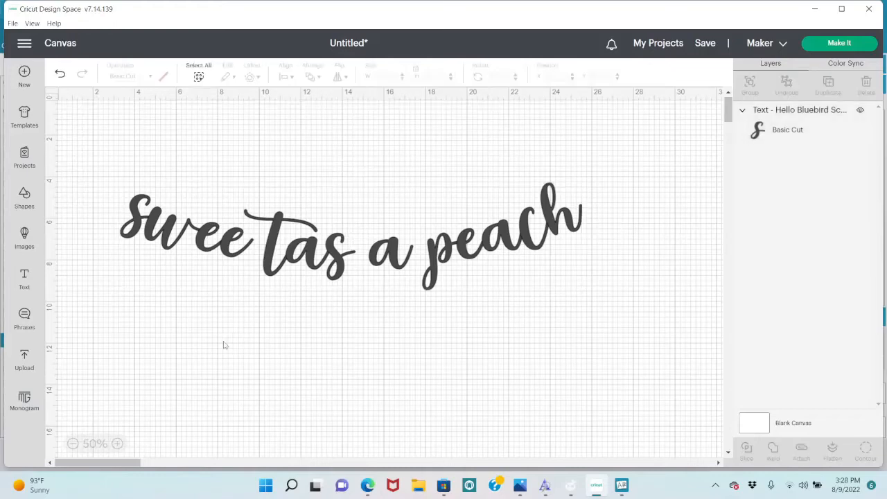
Set the width of the flattened curved text to 23.5 inches, leaving its height independent.
click(242, 274)
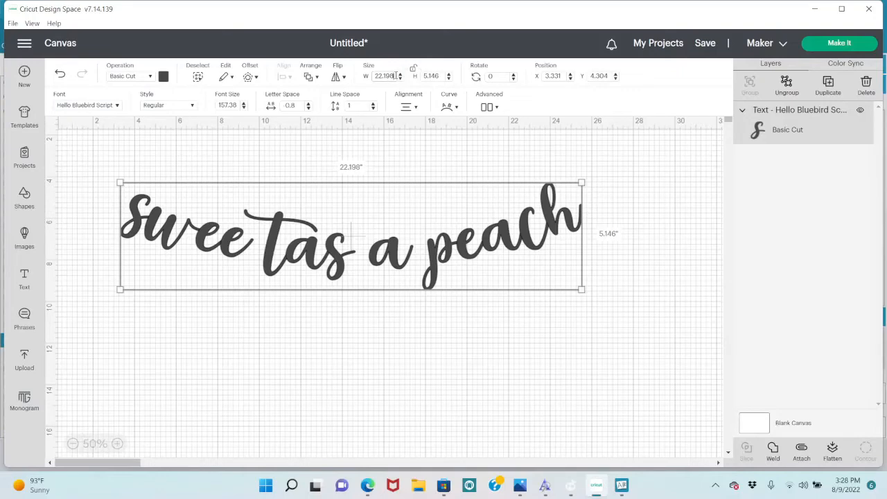
drag(397, 75, 381, 76)
text(3.5)
key(Return)
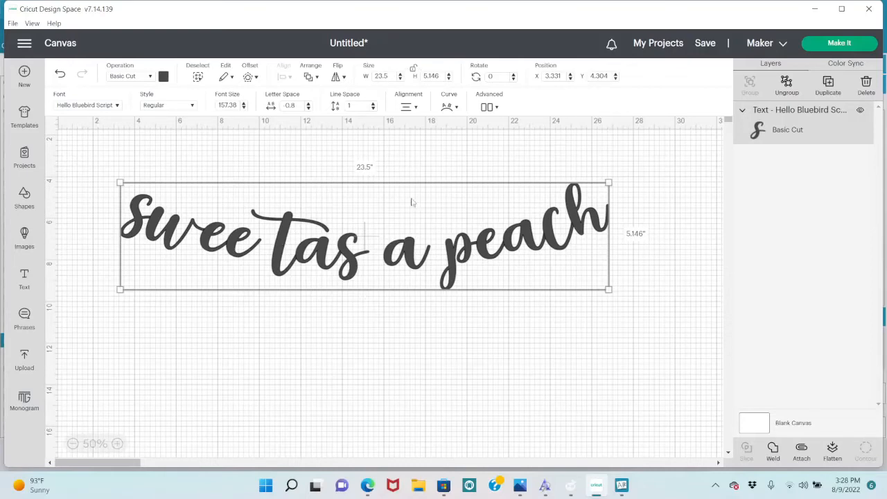
Ungroup the text into separate letters and move the t against "swee" to complete the word "sweet".
click(786, 84)
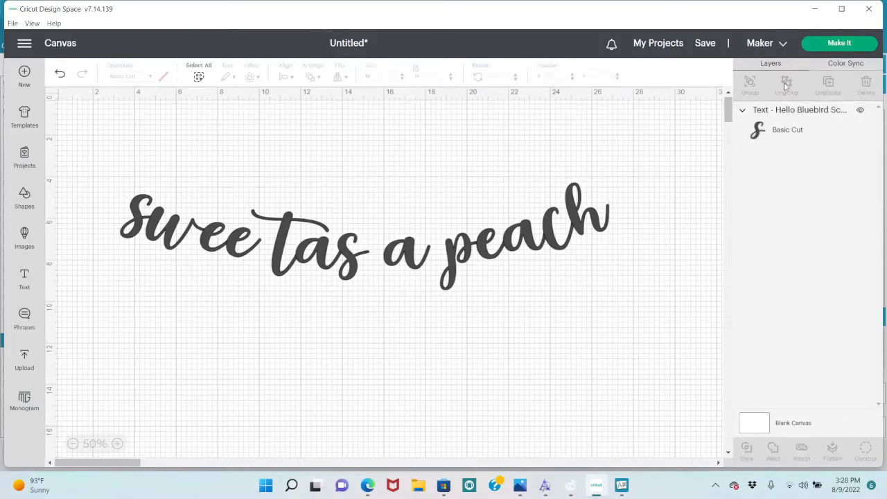
click(280, 258)
drag(280, 258, 266, 256)
click(287, 352)
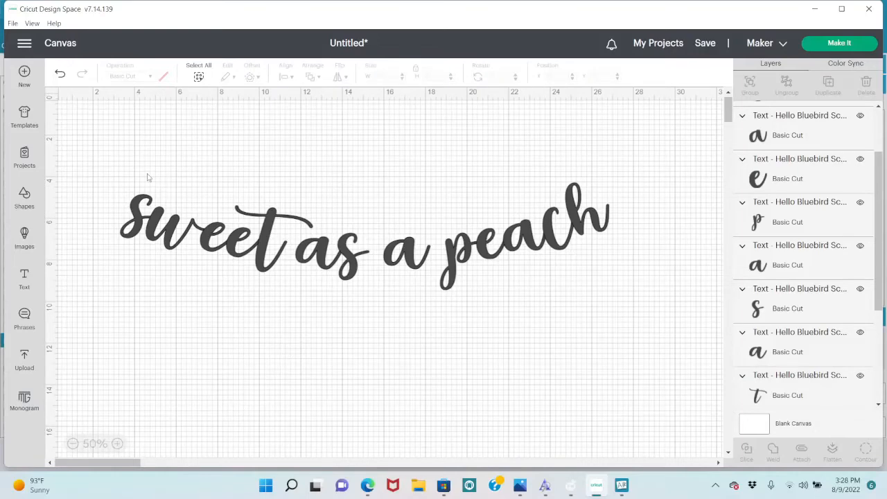
Group all the letters and apply a 0.15-inch welded offset with rounded corners around them.
drag(140, 176, 575, 294)
click(750, 83)
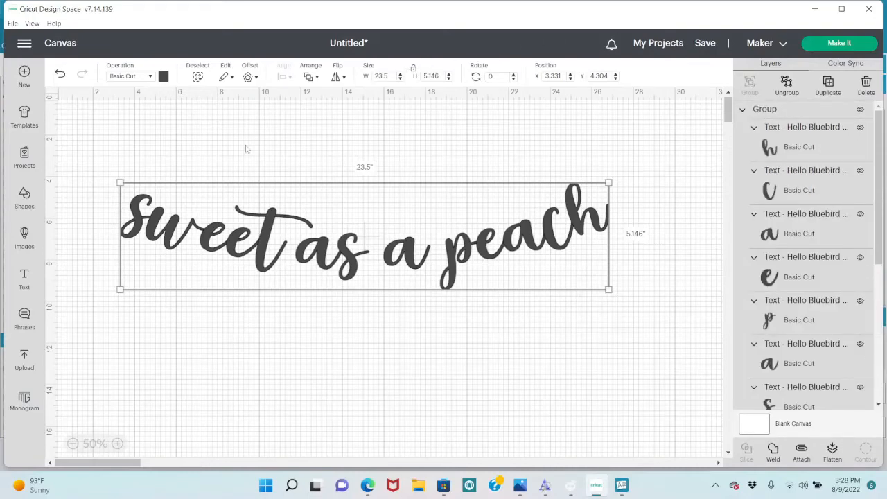
click(250, 78)
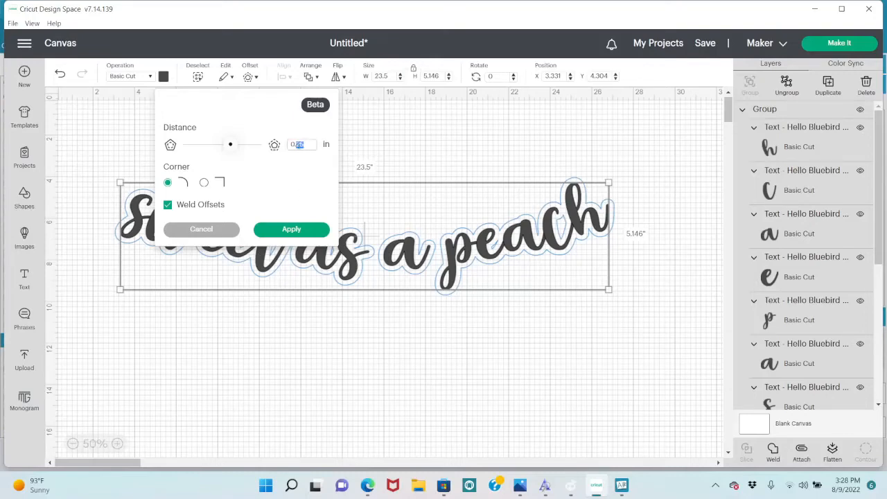
key(Return)
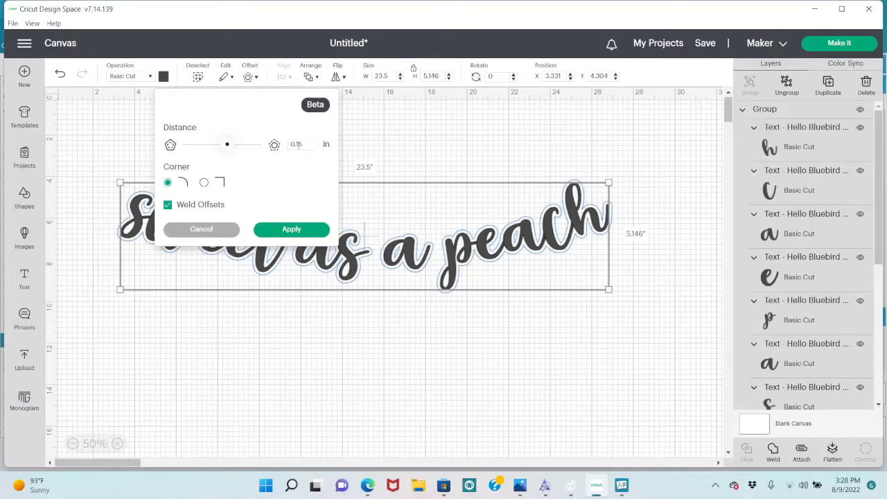
click(286, 232)
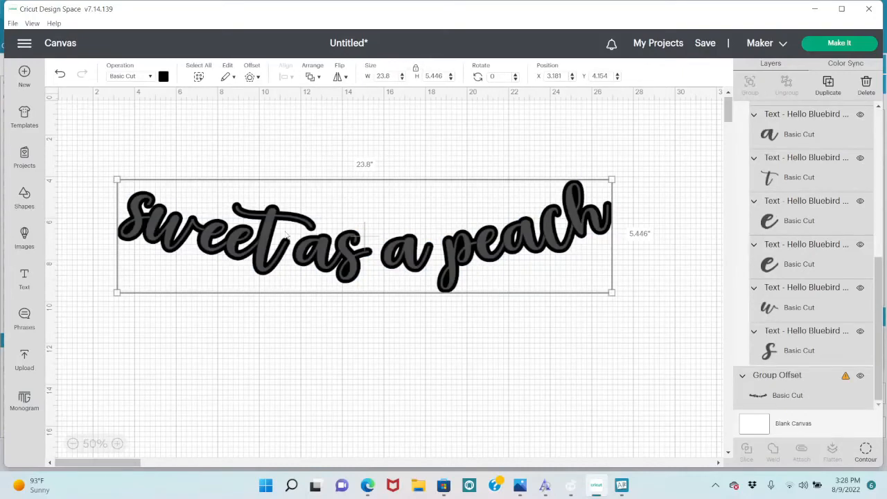
Recolor the offset behind the lettering light yellow.
click(163, 78)
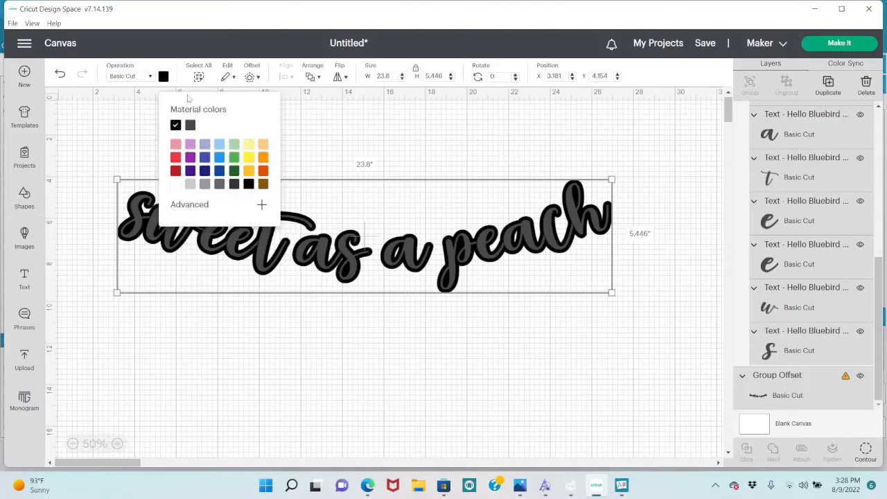
click(250, 146)
click(231, 378)
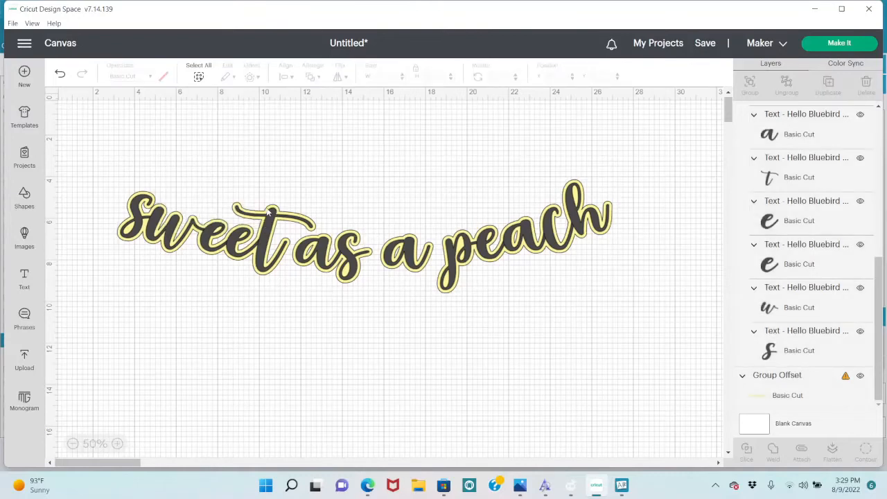
Nudge the grouped lettering slightly over the offset and recolor it light orange.
mouse_move(268, 233)
mouse_down()
mouse_move(253, 345)
mouse_move(254, 262)
mouse_move(267, 233)
mouse_up()
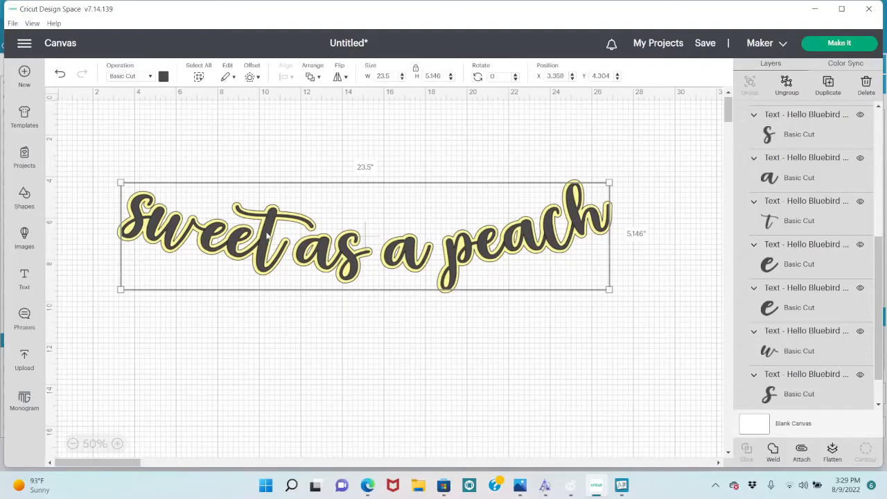
click(248, 395)
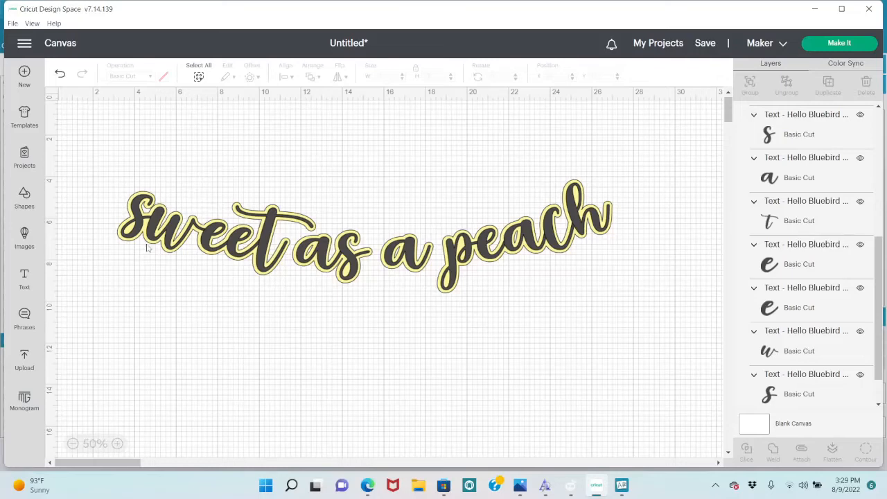
click(265, 238)
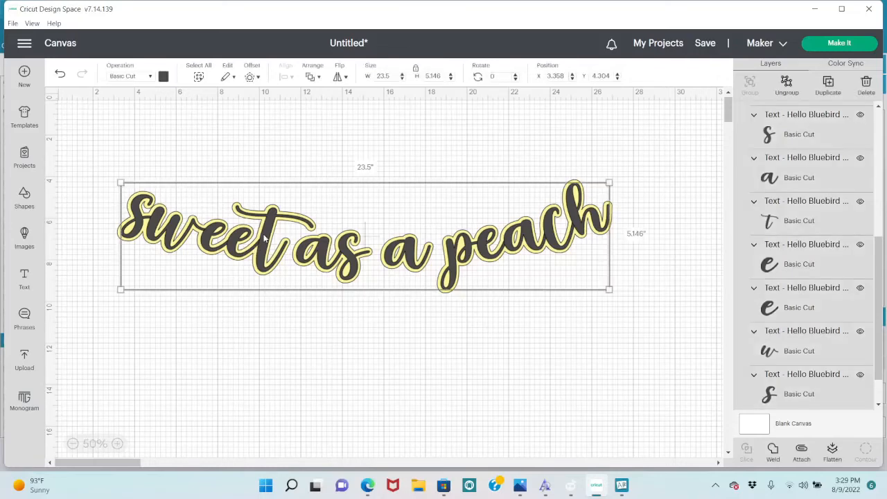
click(163, 76)
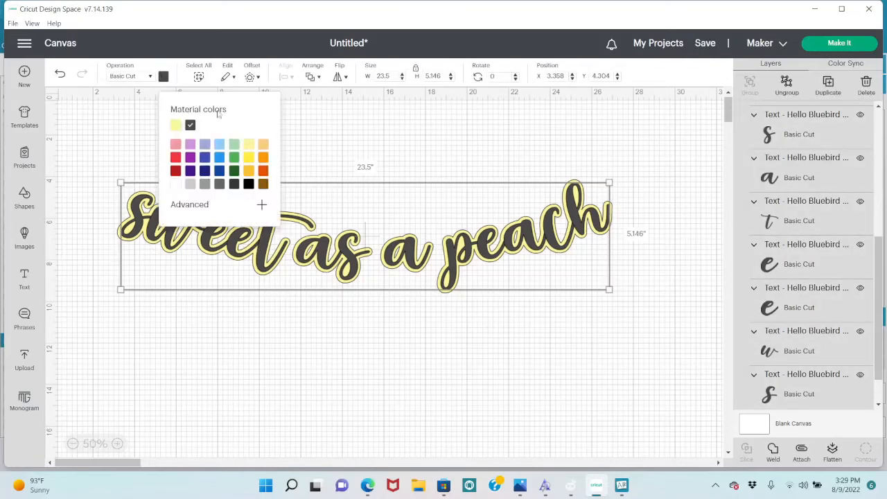
click(263, 144)
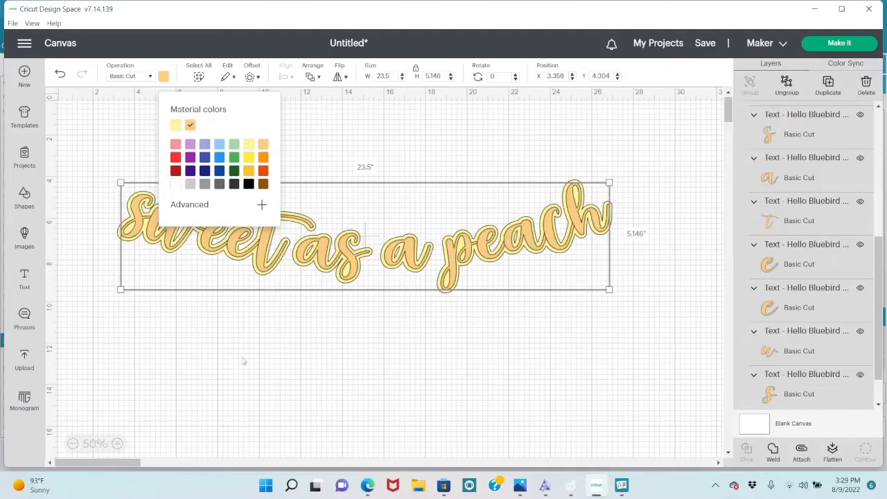
click(243, 361)
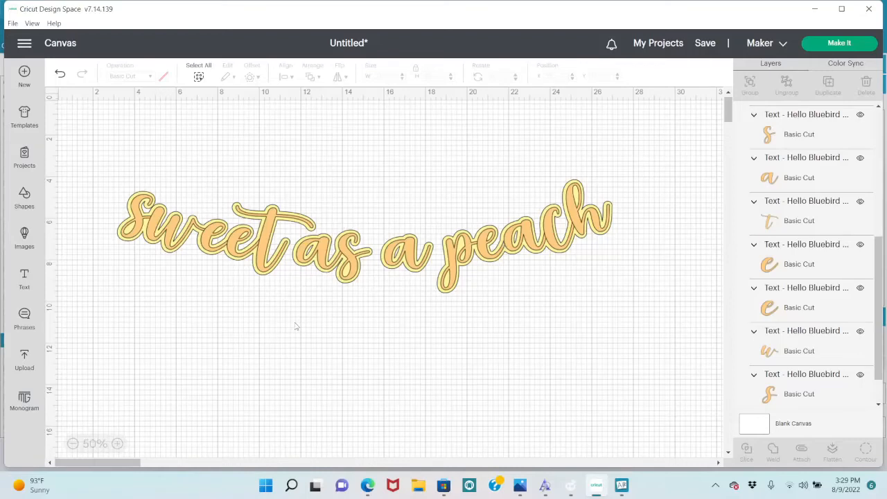
Try to send the layered lettering to cutting preparation, and reposition the orange lettering over the yellow offset.
click(823, 43)
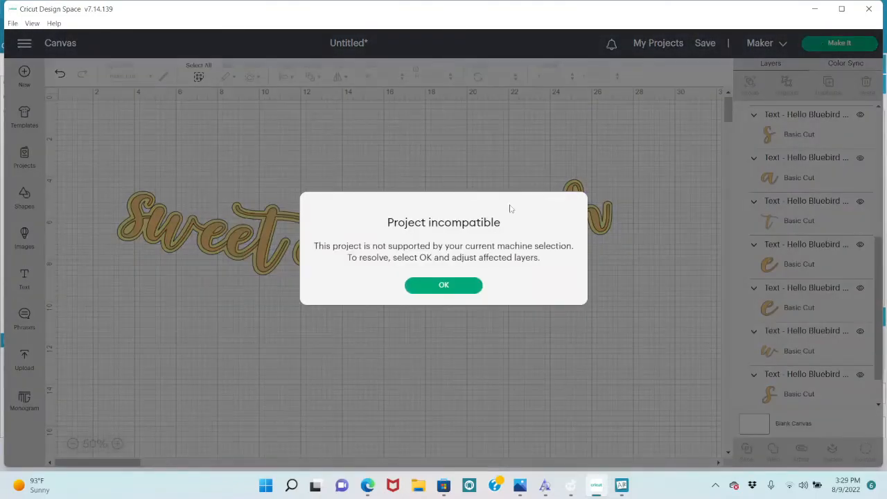
click(460, 287)
click(499, 255)
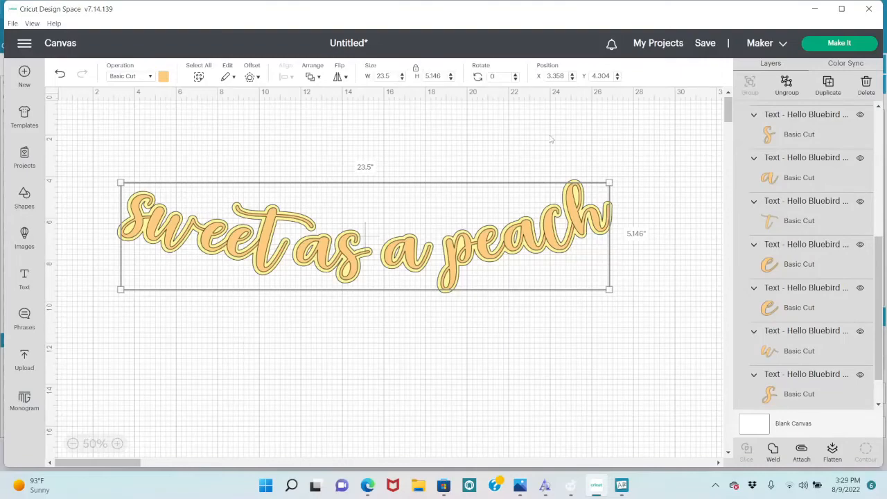
click(840, 47)
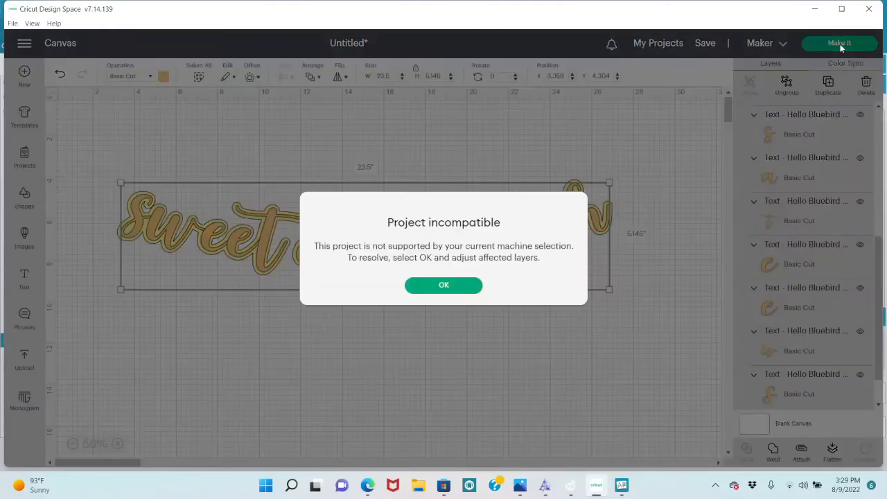
click(469, 292)
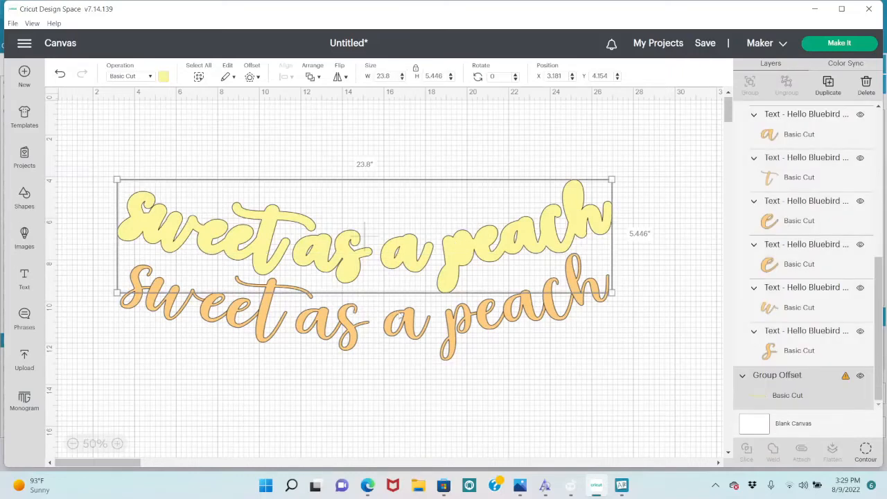
drag(452, 334, 453, 265)
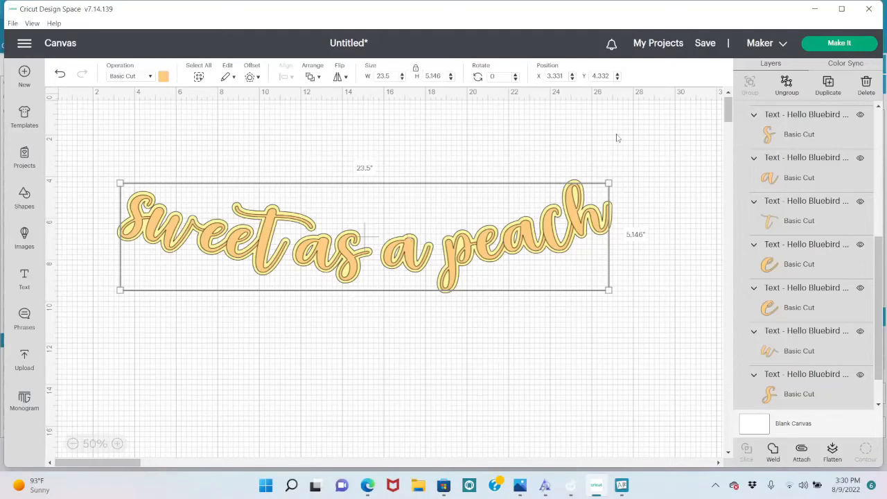
Set the widths of the orange lettering and the yellow offset to 23 inches each and realign the lettering over the offset.
click(392, 75)
key(BackSpace)
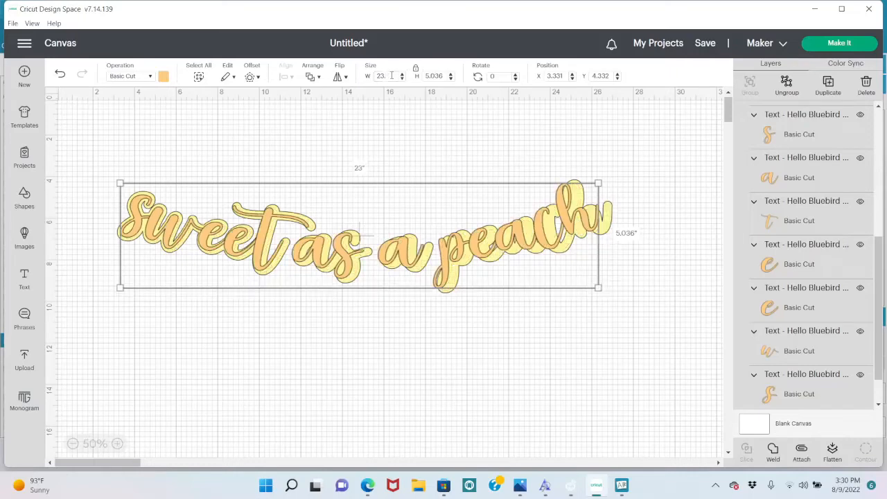
text(8)
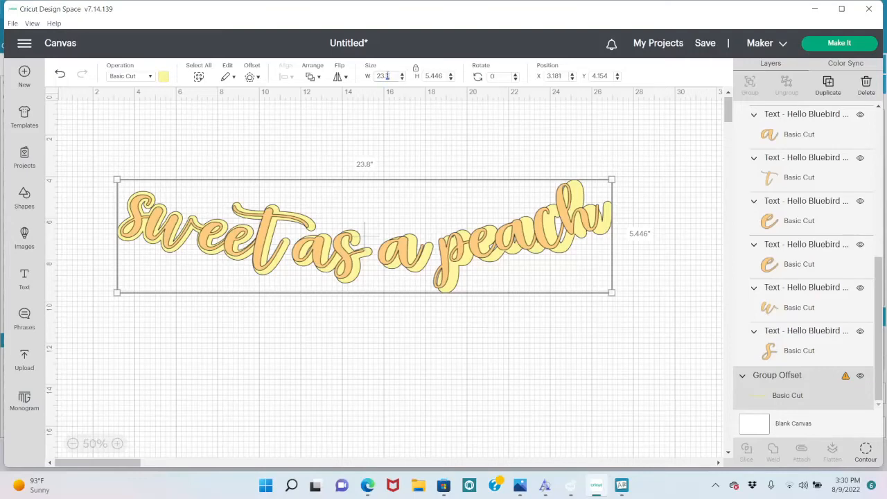
key(Return)
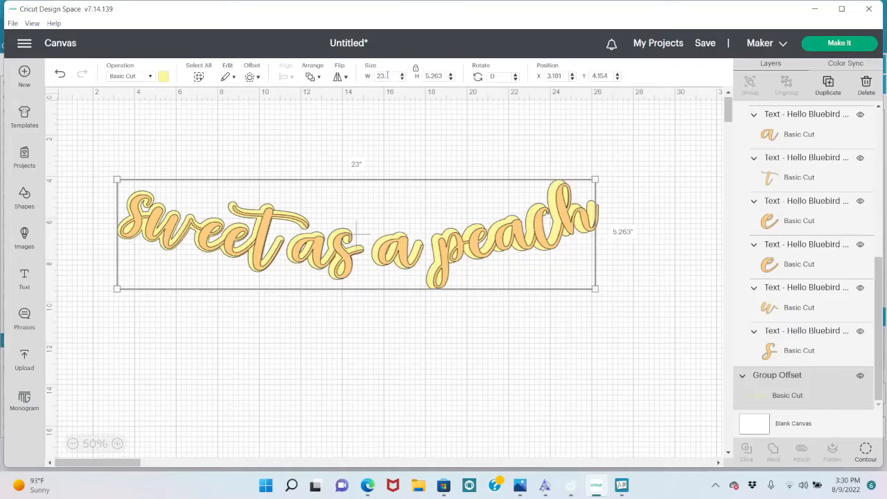
click(483, 255)
drag(483, 255, 481, 254)
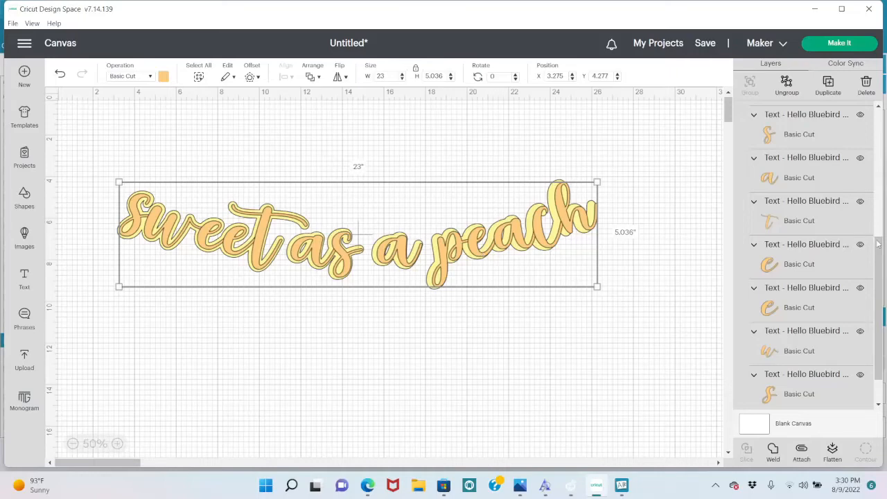
Delete the yellow offset and apply a new 0.15-inch welded offset with rounded corners around the orange lettering.
scroll(871, 295, down, 1)
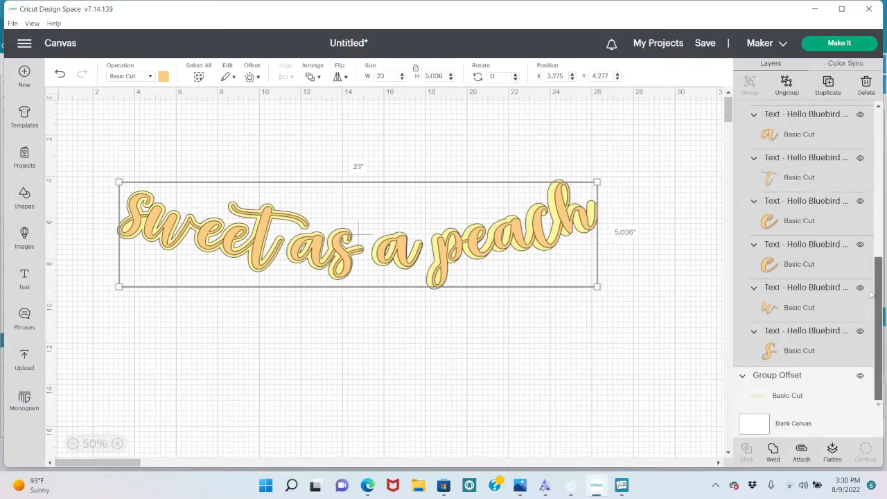
click(786, 390)
click(865, 84)
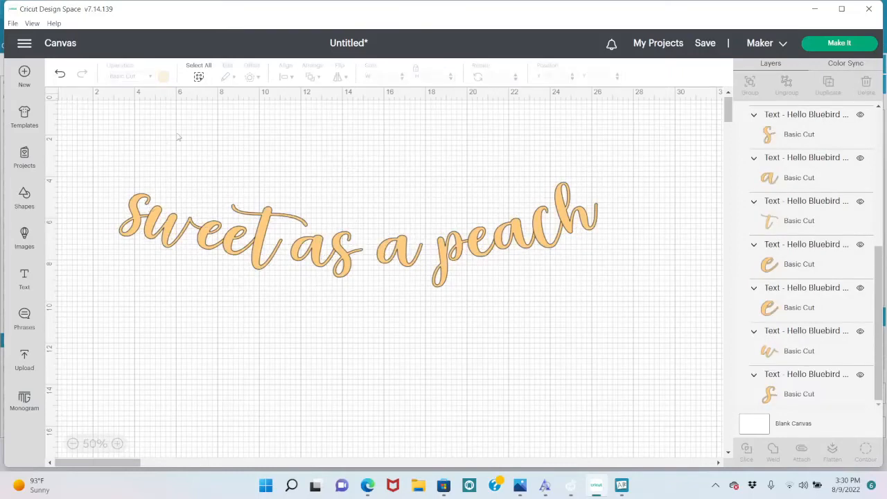
click(197, 76)
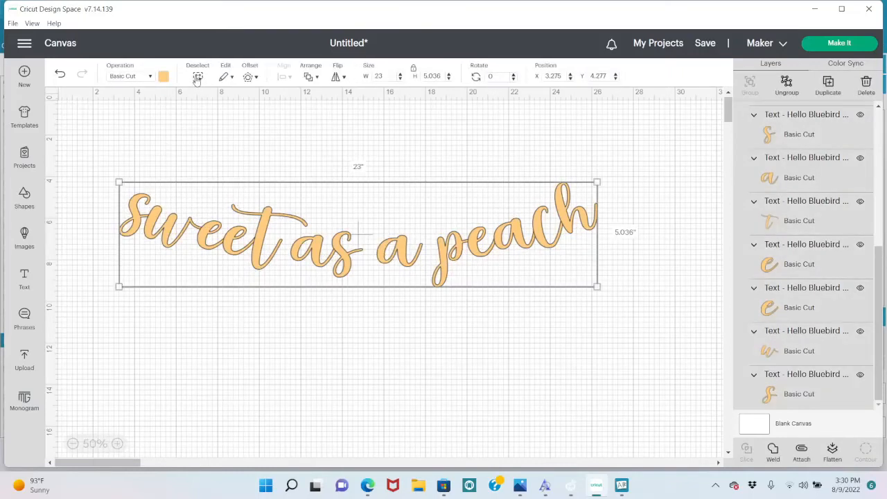
click(248, 79)
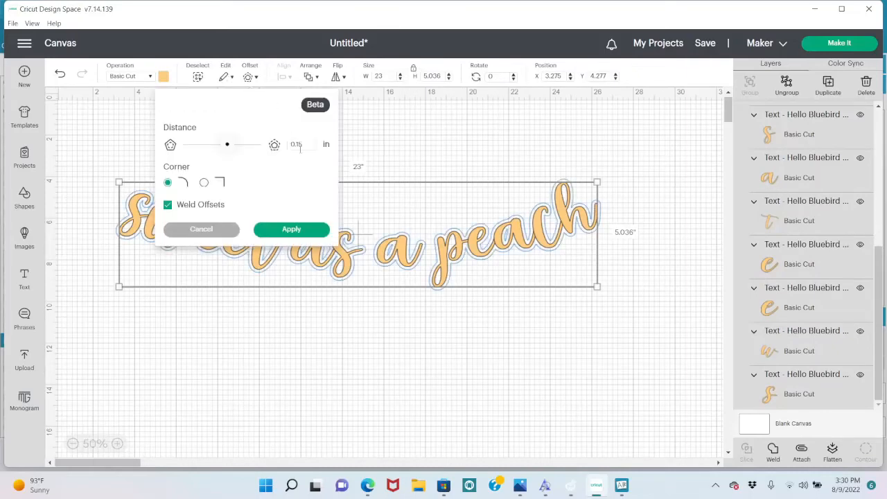
click(292, 229)
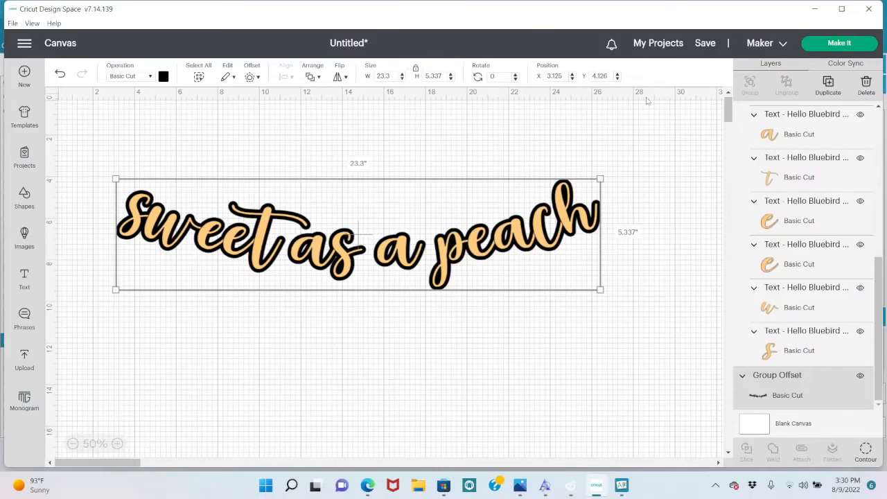
Open the cutting preparation with materials on a 12 x 24 in mat, look through the mat list, and return to the canvas.
click(821, 44)
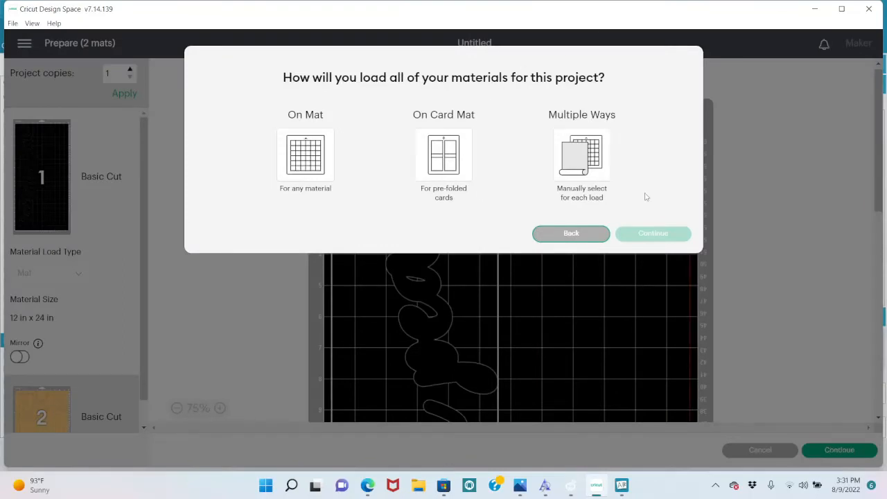
click(292, 160)
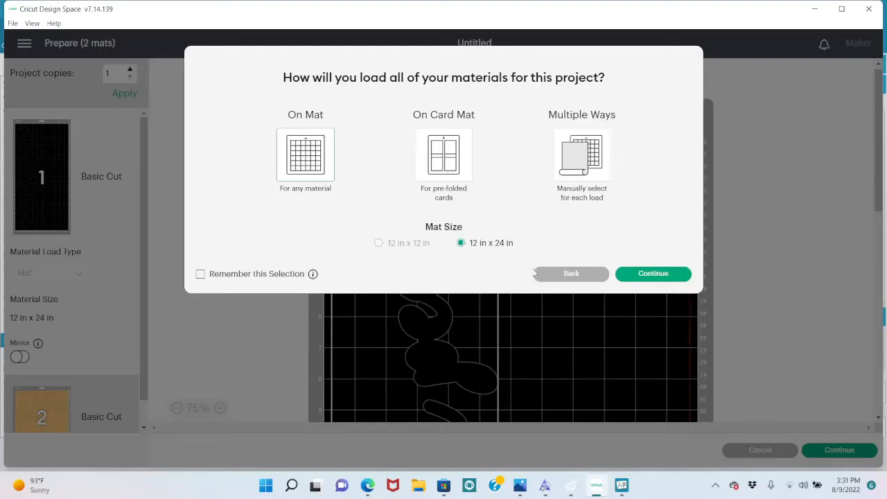
click(650, 277)
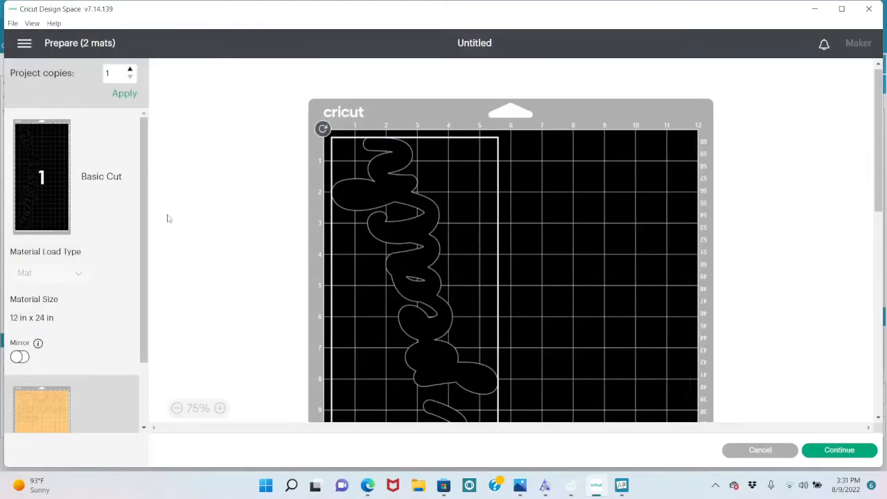
scroll(146, 214, down, 3)
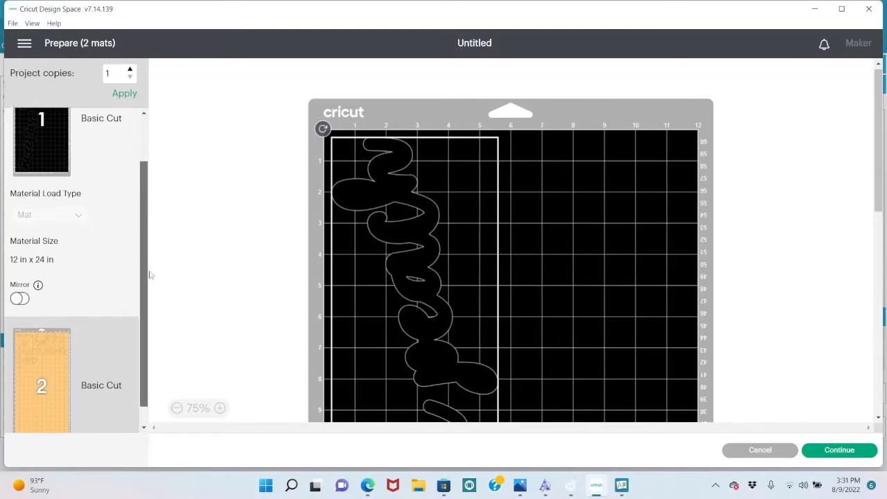
scroll(155, 329, up, 3)
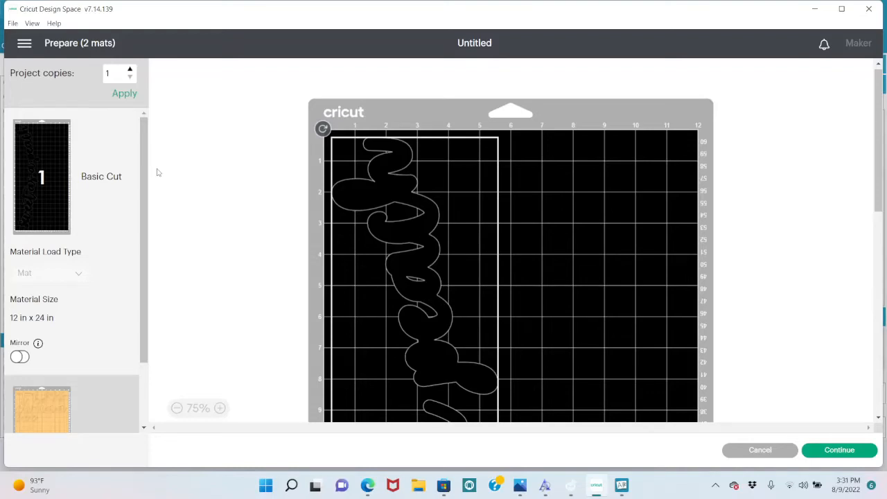
scroll(150, 284, down, 3)
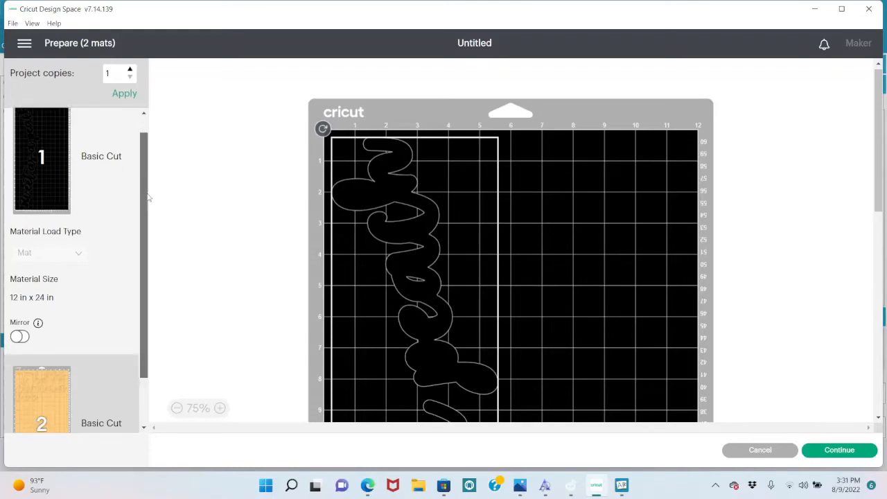
scroll(150, 291, up, 3)
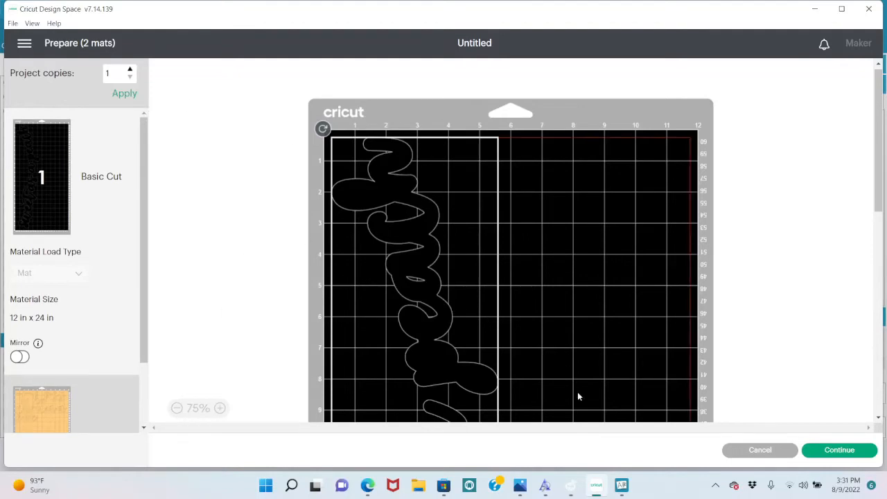
click(771, 451)
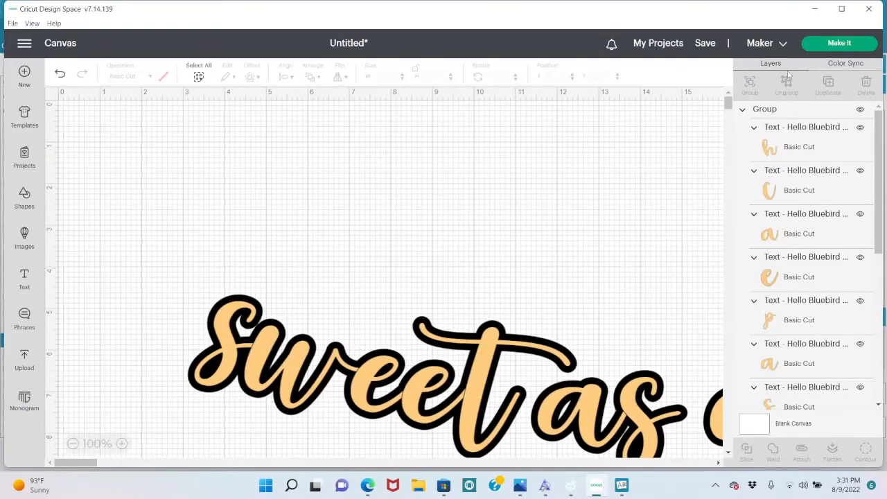
click(839, 43)
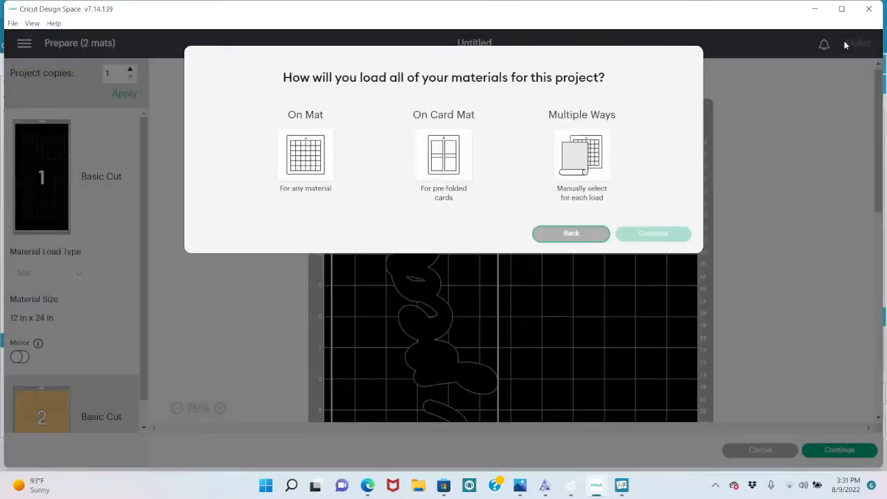
click(325, 161)
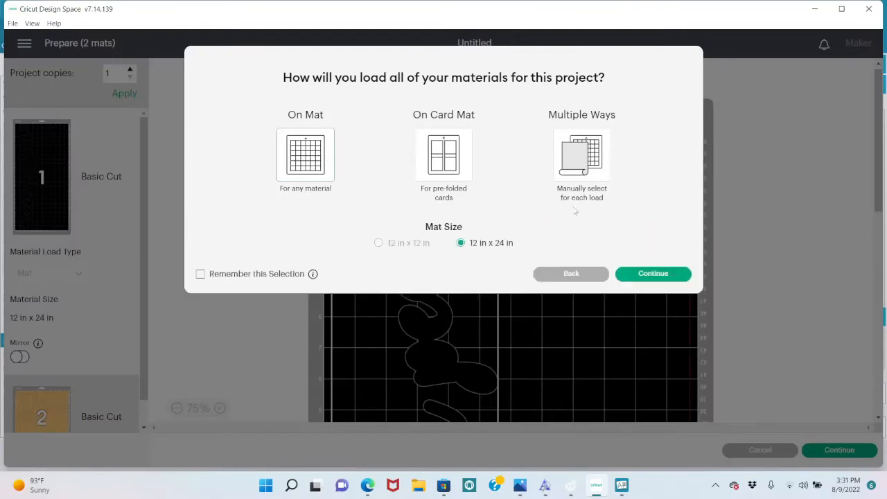
click(591, 278)
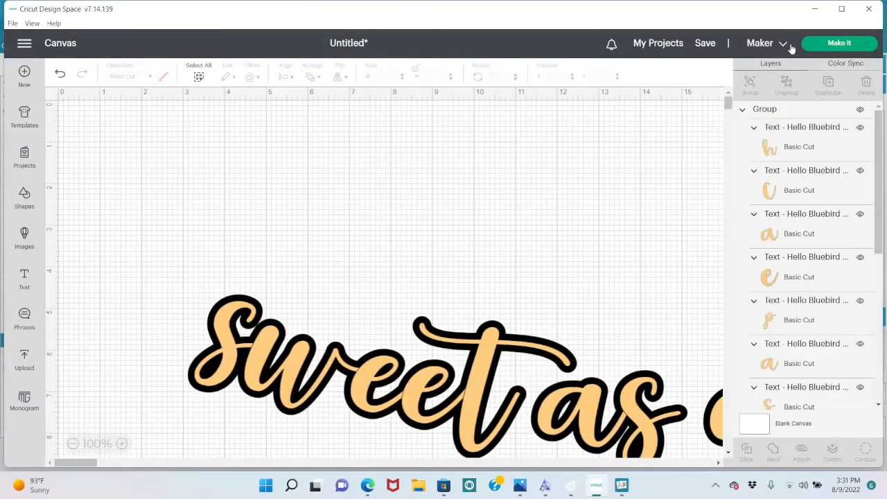
Prepare the project on a 12 x 24 in mat again, examine the offset and lettering layouts on mats 1 and 2, and return to the canvas.
click(816, 45)
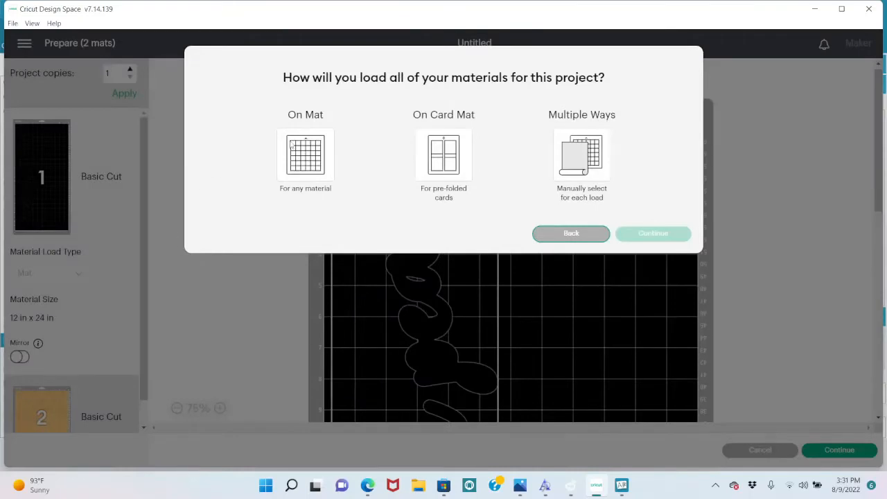
click(305, 155)
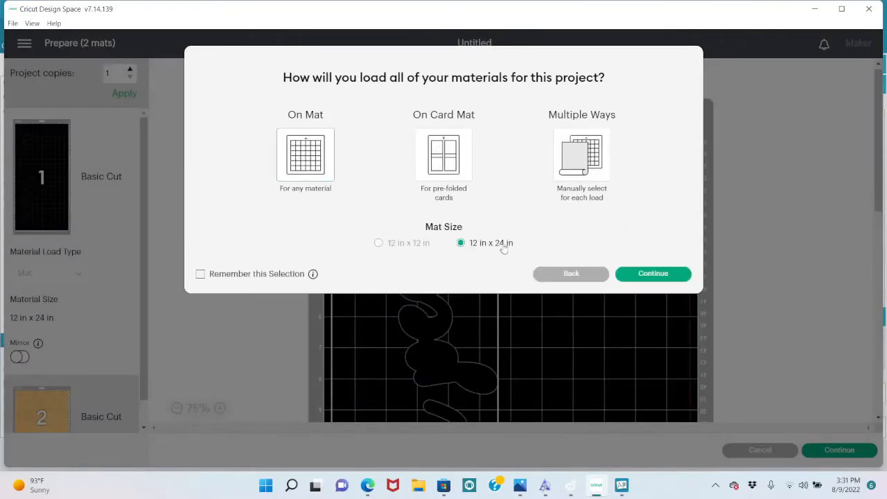
click(652, 274)
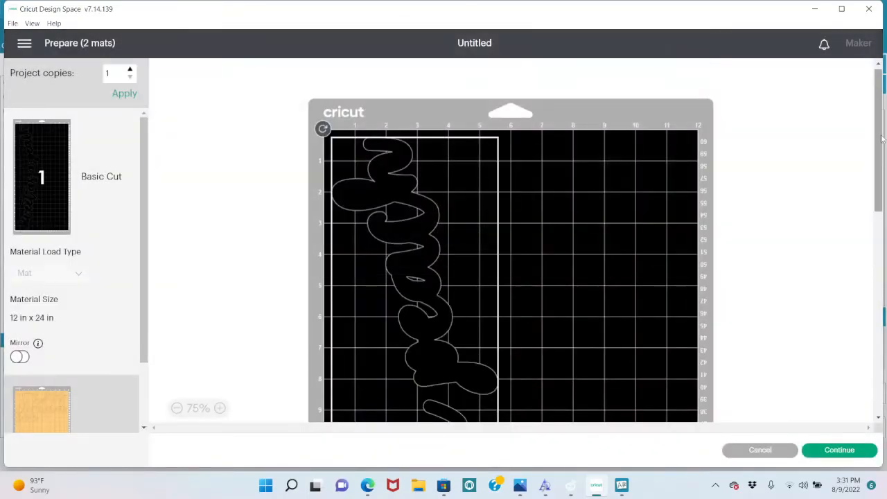
drag(879, 137, 884, 397)
drag(880, 343, 830, 126)
drag(819, 157, 838, 376)
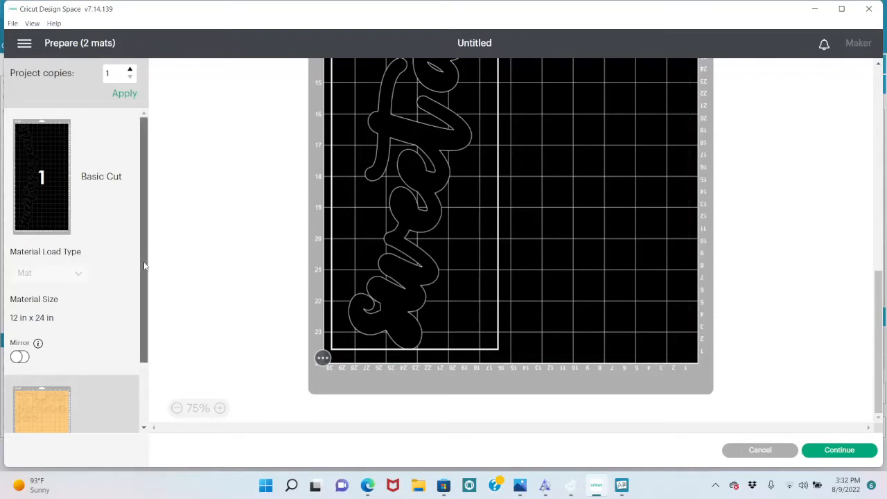
scroll(142, 238, down, 2)
click(42, 364)
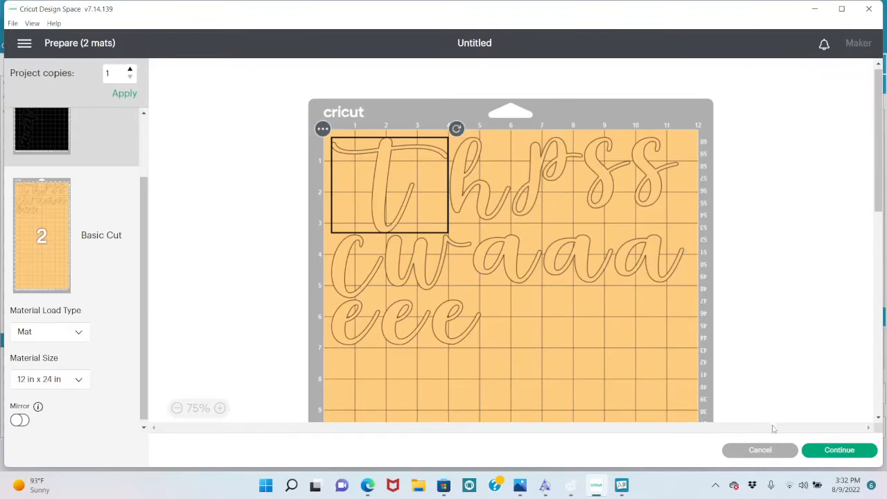
click(760, 450)
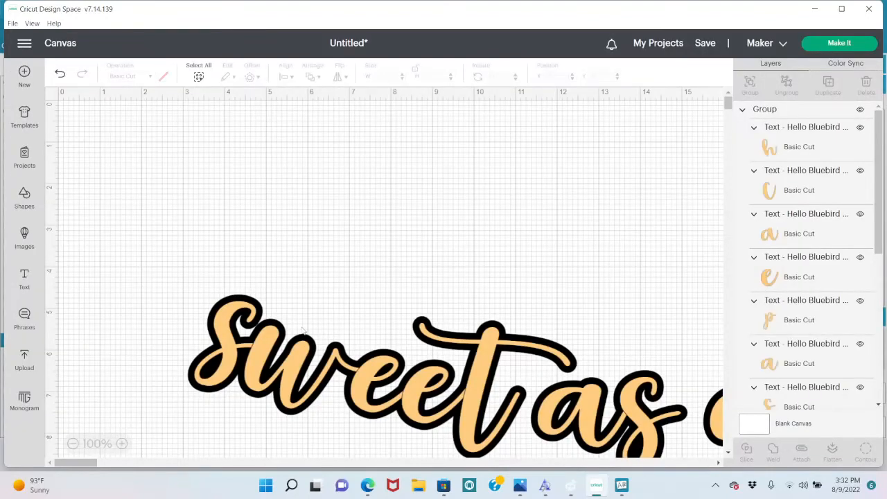
Weld the orange letters into one shape and preview the lettering on mat 2 of the cutting preparation.
click(236, 332)
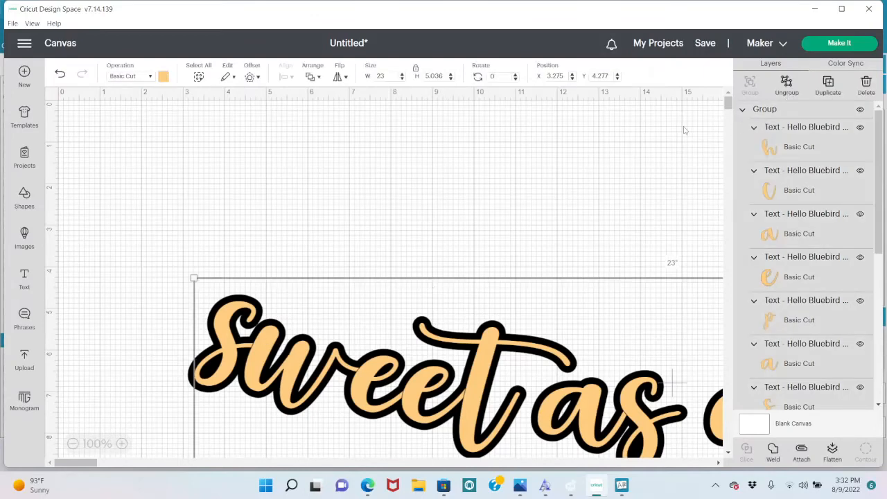
click(773, 451)
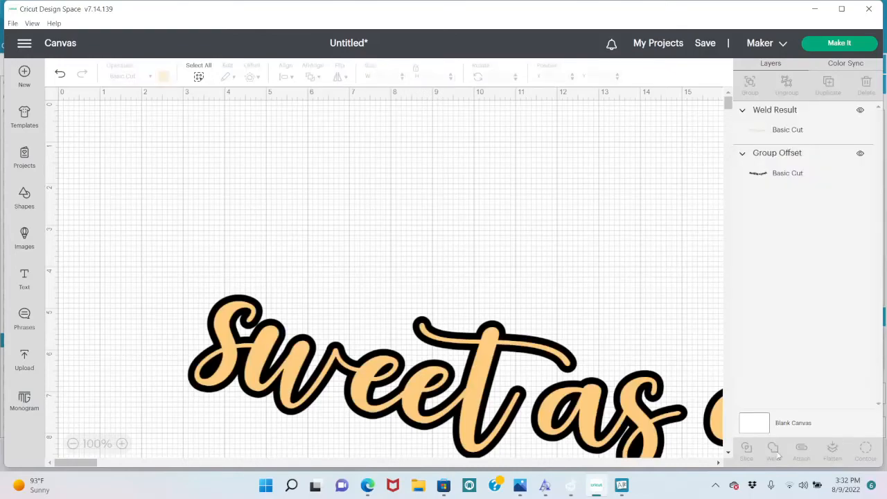
click(849, 45)
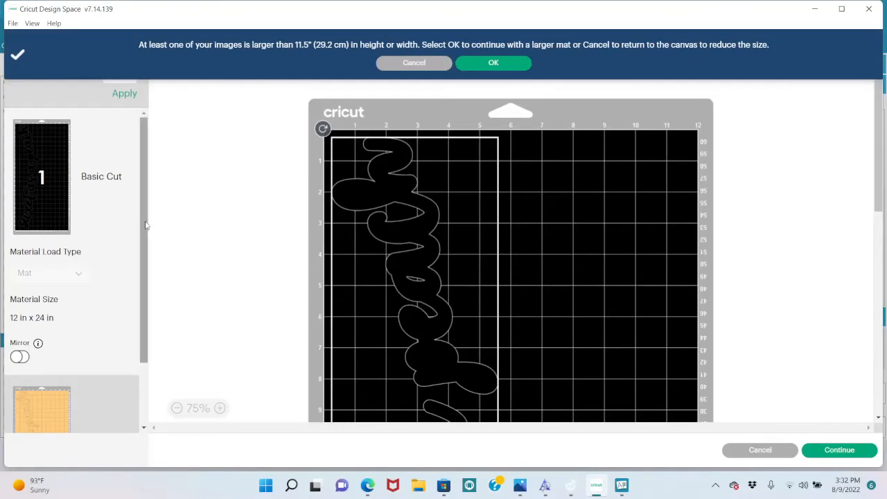
scroll(88, 348, down, 2)
click(89, 348)
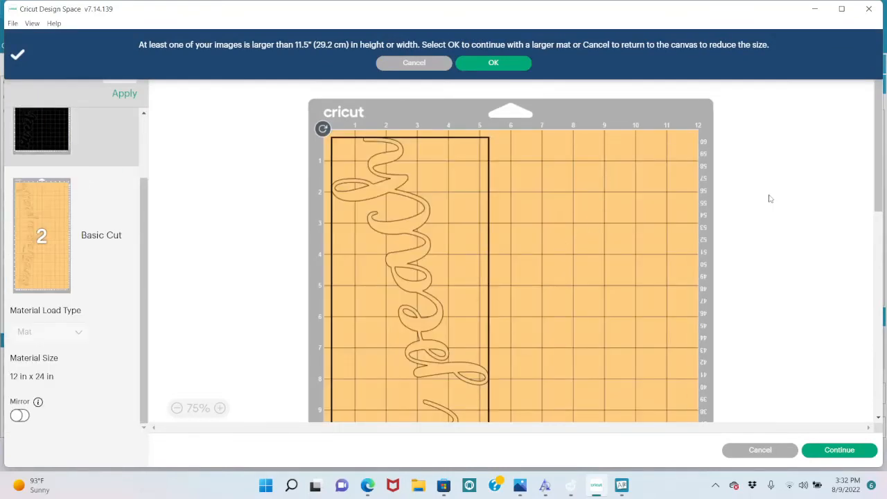
Accept the larger mat size and examine the lettering layout on mat 2 and the offset layout on mat 1.
click(490, 63)
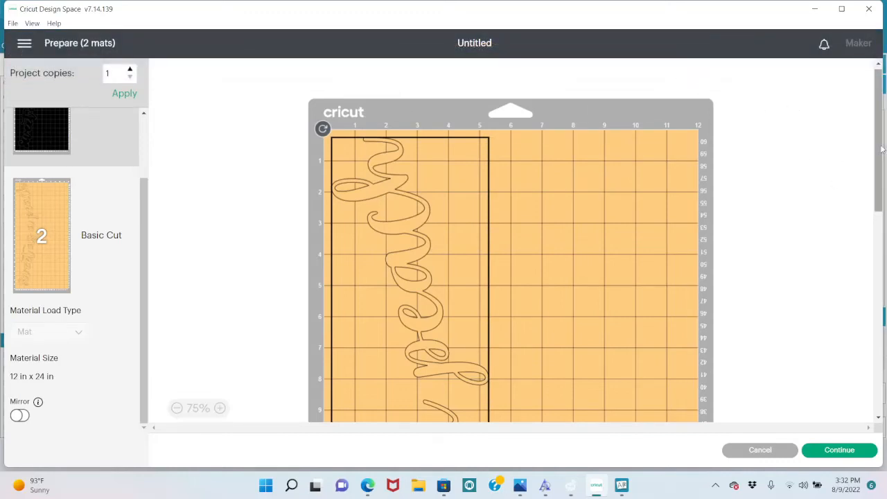
drag(878, 146, 860, 115)
click(34, 137)
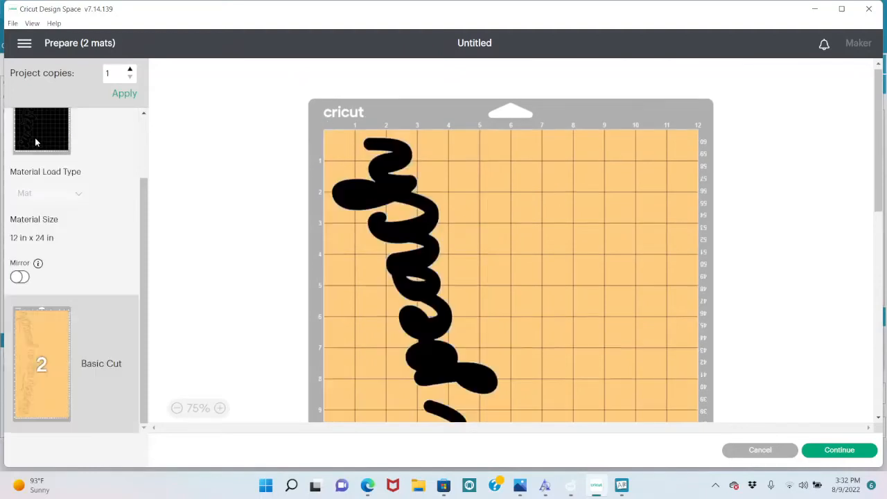
drag(146, 227, 165, 303)
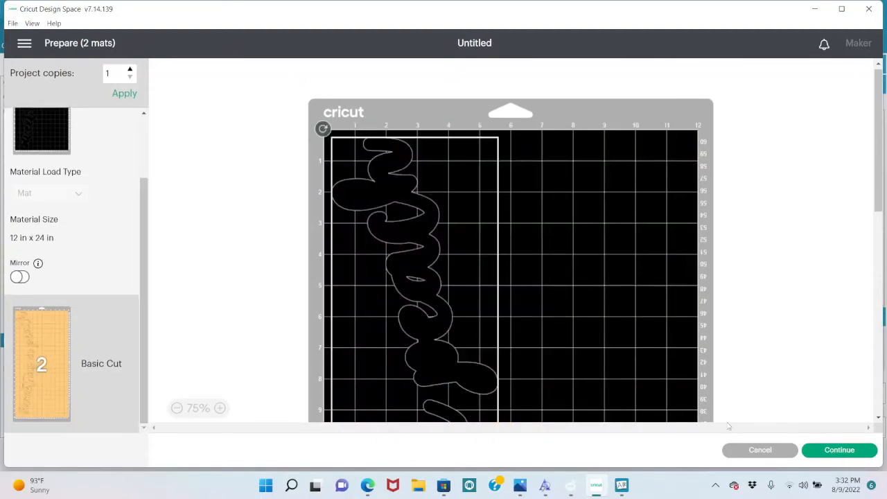
mouse_move(878, 178)
mouse_down()
mouse_move(884, 377)
mouse_move(879, 173)
mouse_up()
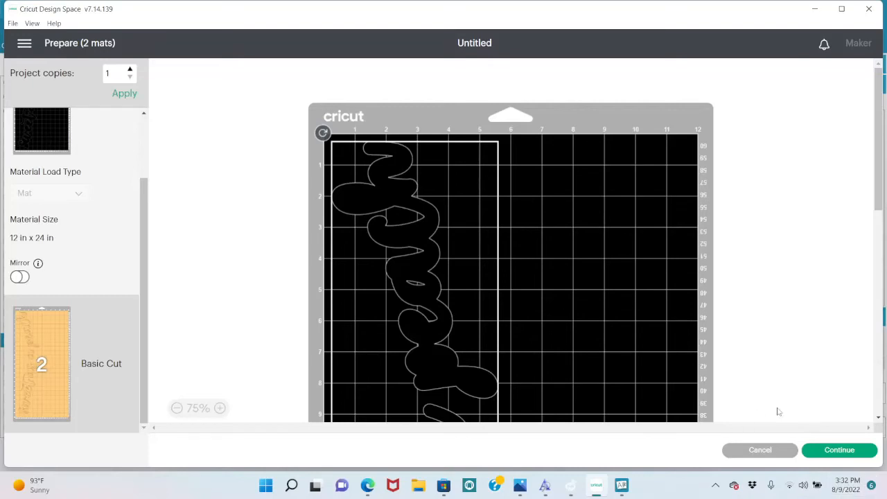
Proceed to the machine connection stage, cancel the cut, and return to the canvas.
click(840, 451)
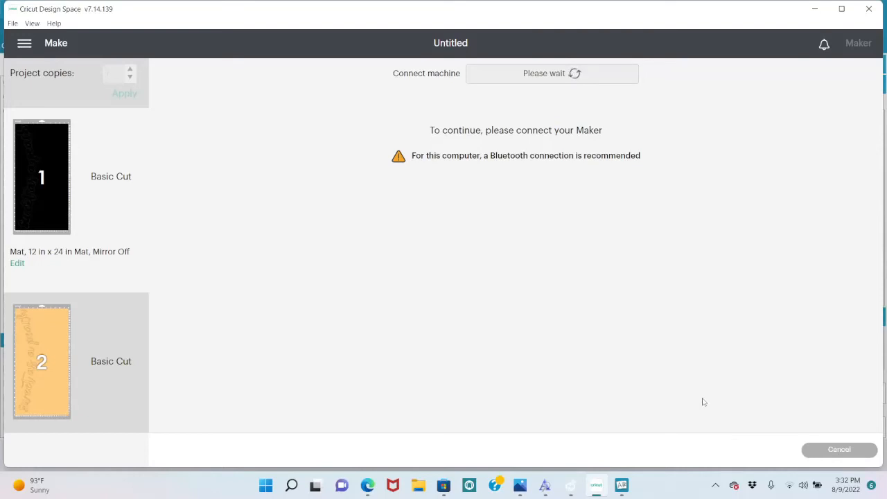
click(827, 451)
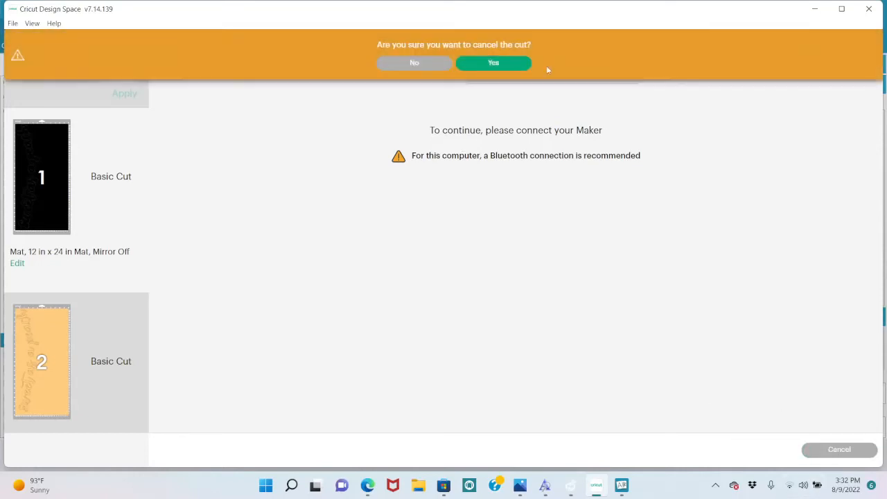
click(500, 67)
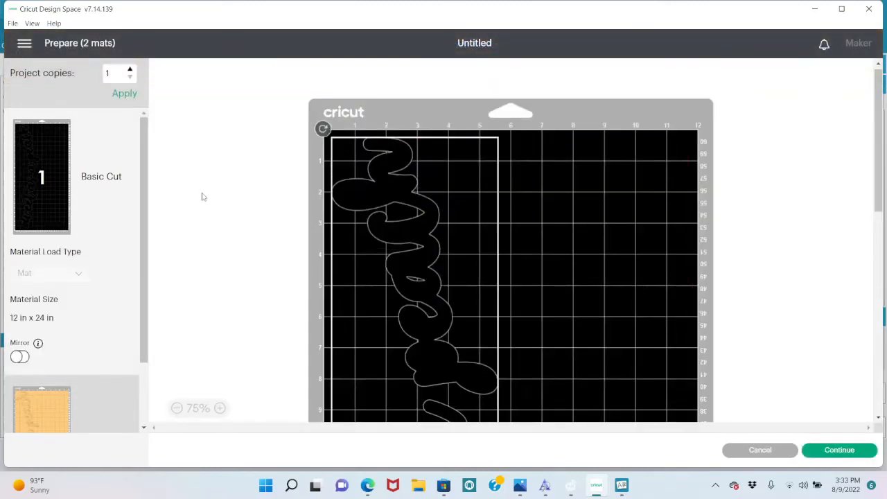
click(760, 454)
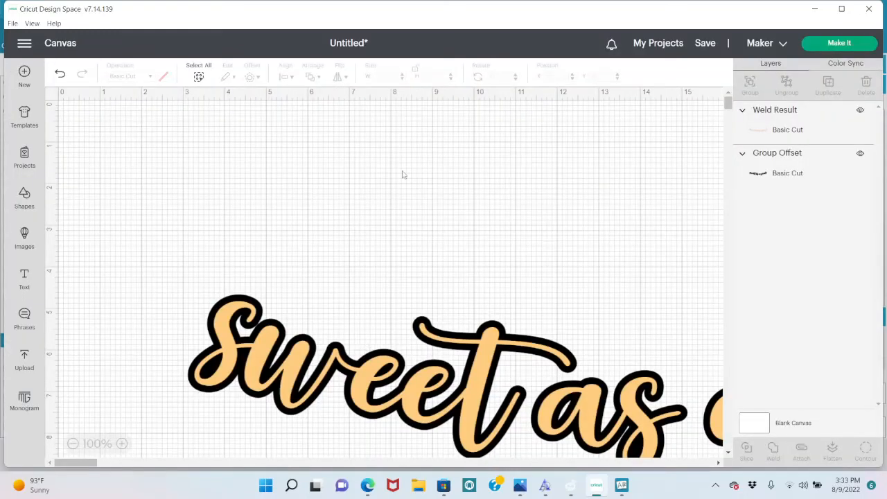
Open the image upload page, switch to Creative Fabrica in the browser, and search for "peach".
click(26, 360)
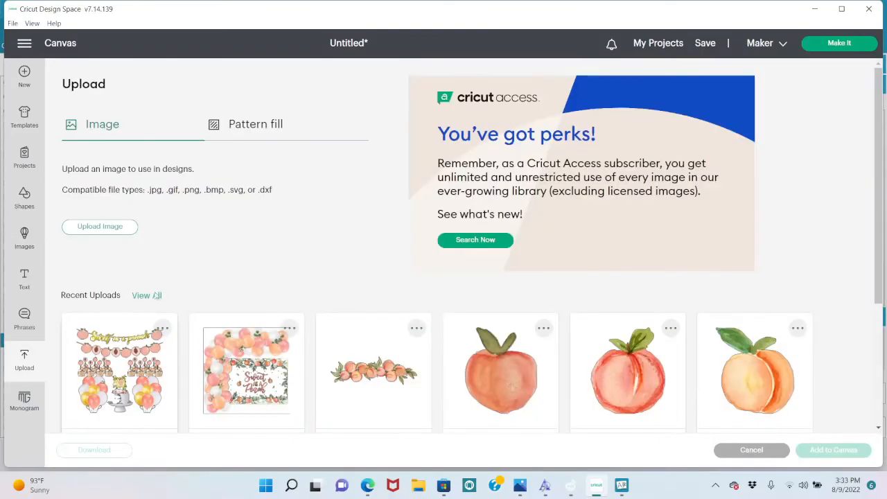
click(367, 485)
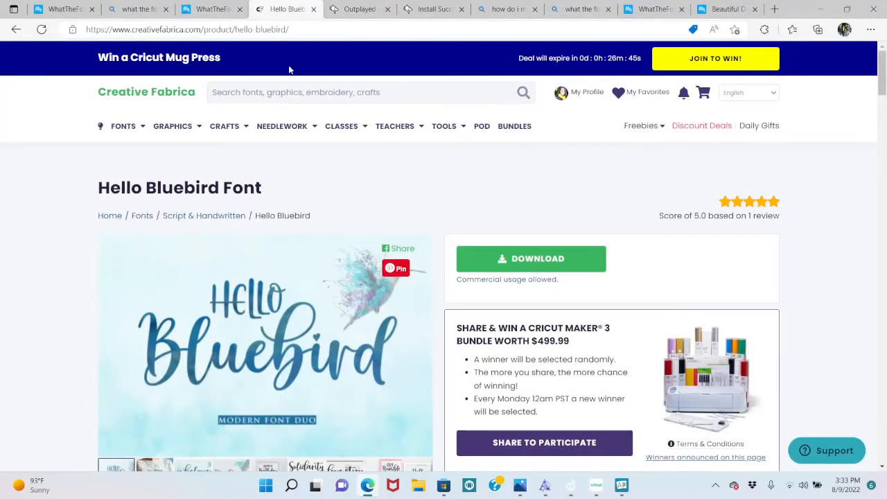
click(314, 97)
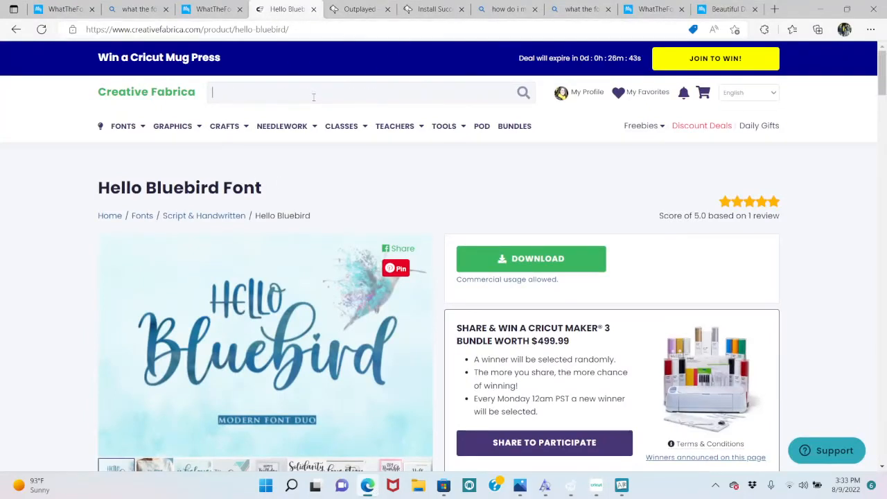
text(peach)
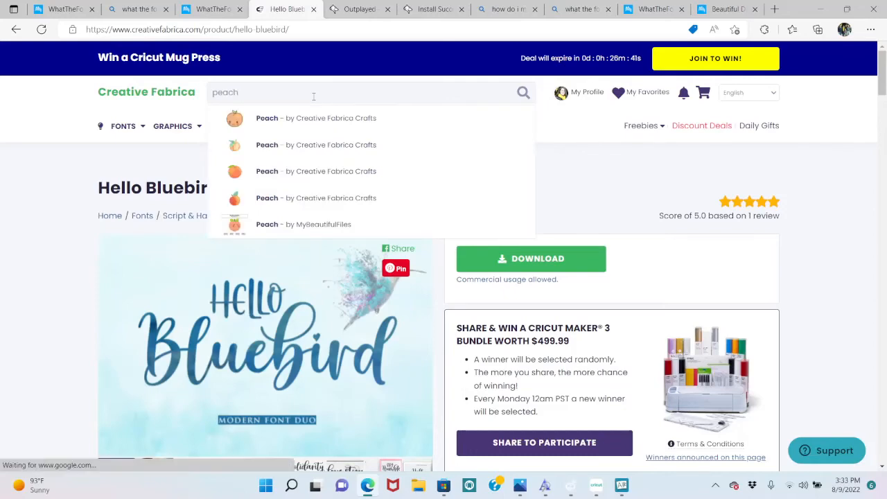
key(Return)
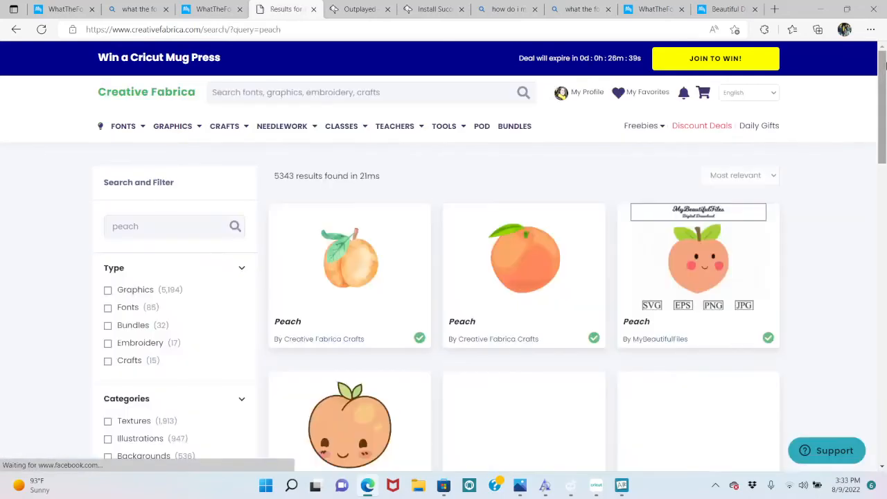
Filter the peach search results to Graphics and look through the available designs.
drag(884, 69, 886, 151)
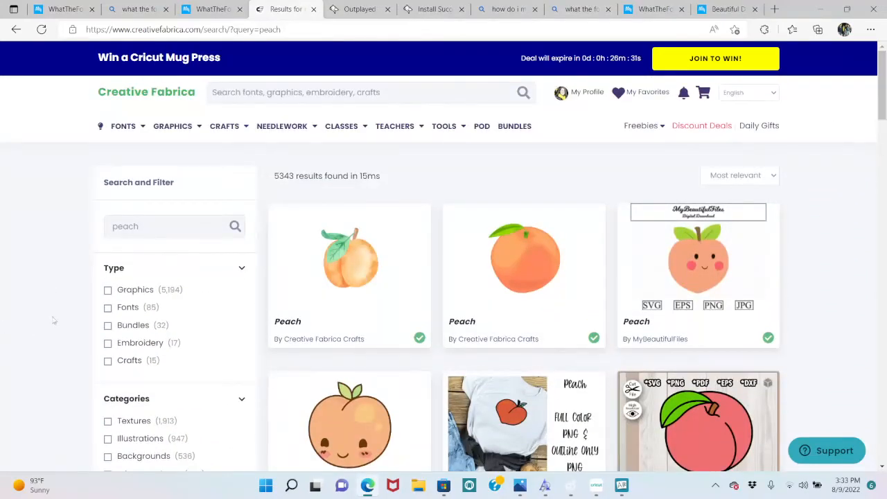
click(107, 290)
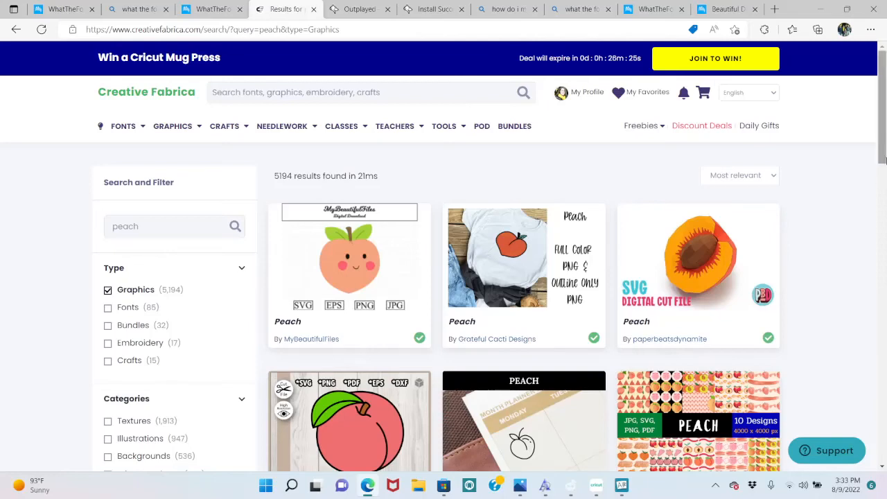
drag(883, 130, 883, 498)
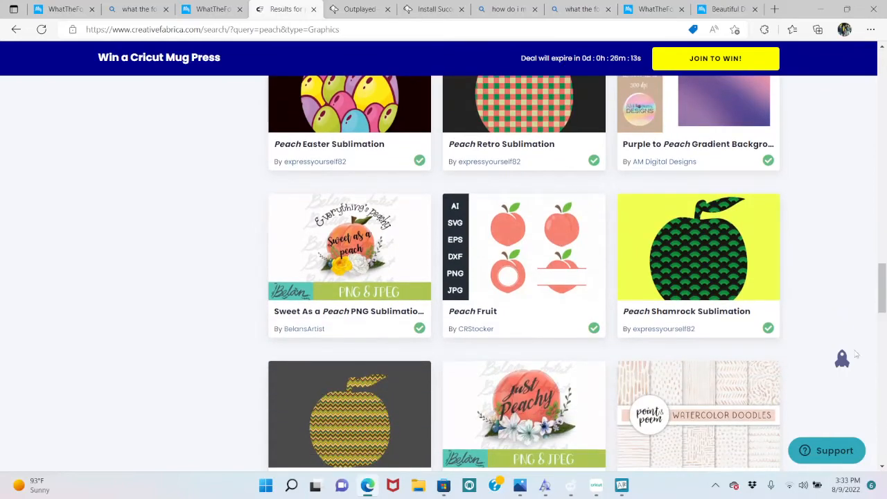
drag(880, 309, 871, 496)
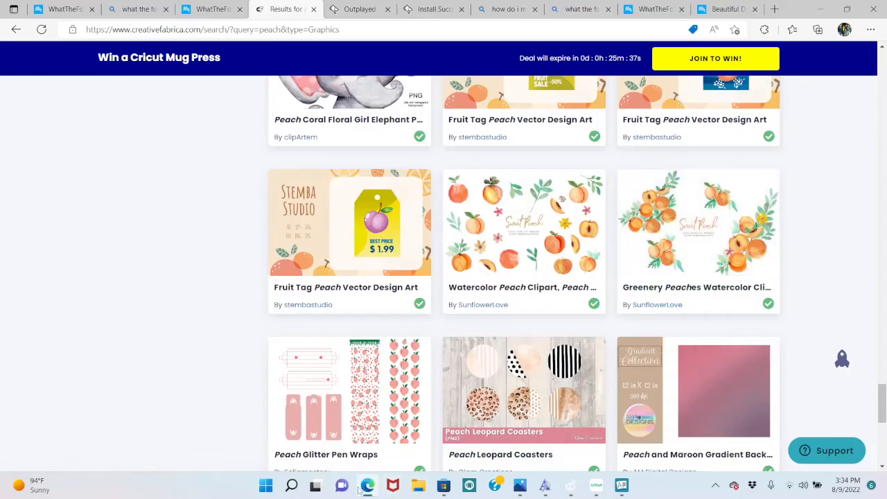
Switch back to Cricut Design Space, start an image upload, and browse to the peaches folder inside Desktop > Cricut.
click(594, 487)
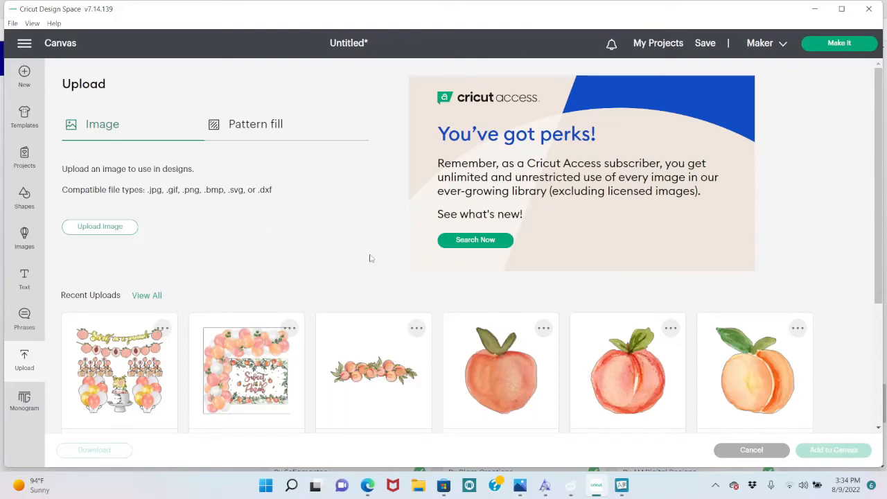
click(90, 226)
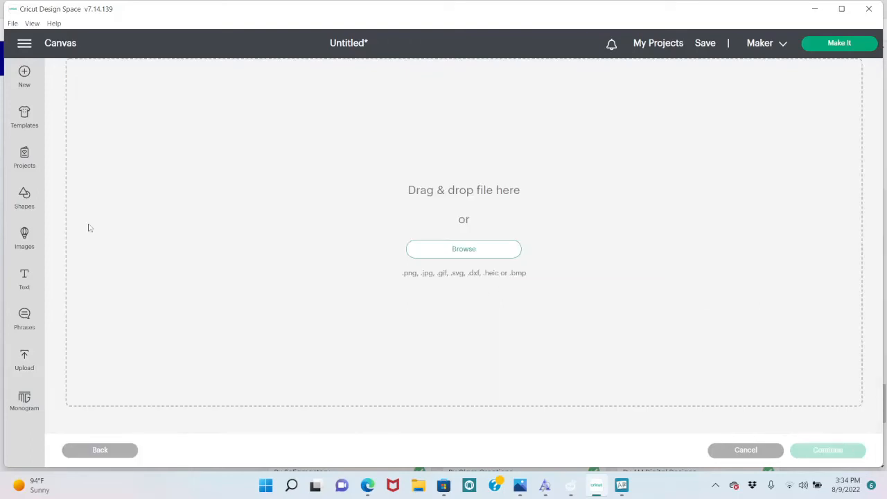
click(477, 255)
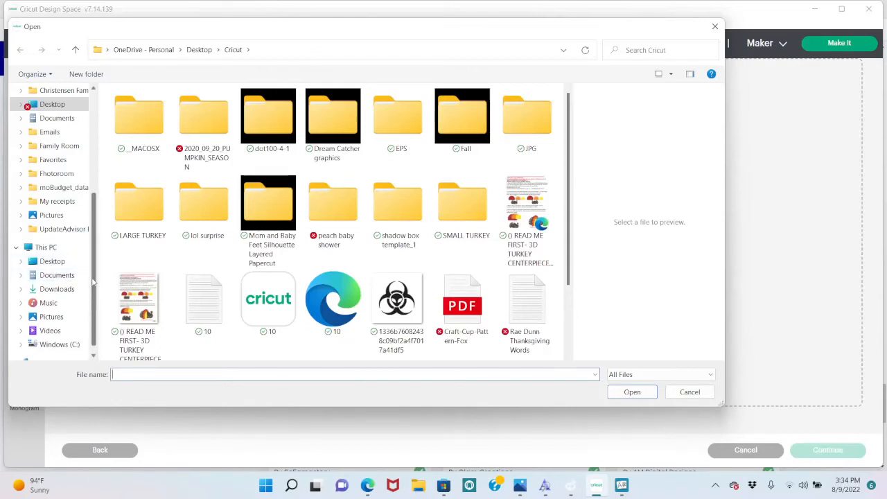
scroll(93, 285, down, 1)
click(50, 248)
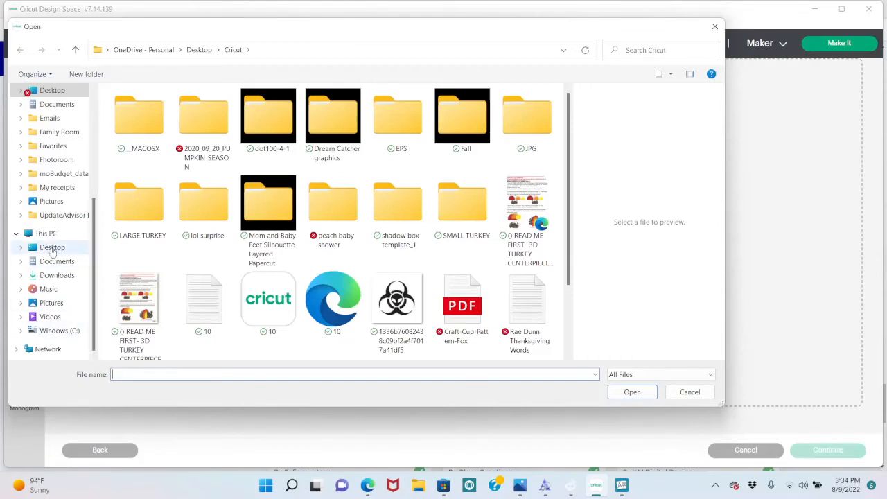
double_click(138, 121)
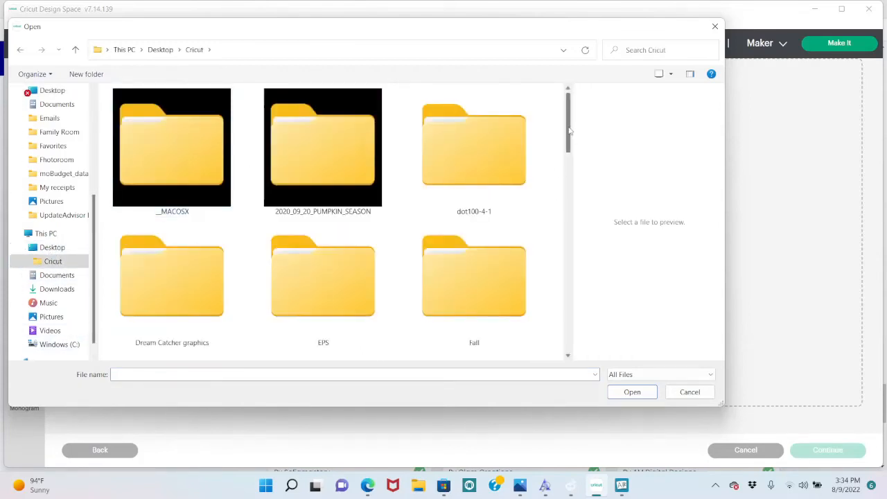
drag(569, 131, 583, 245)
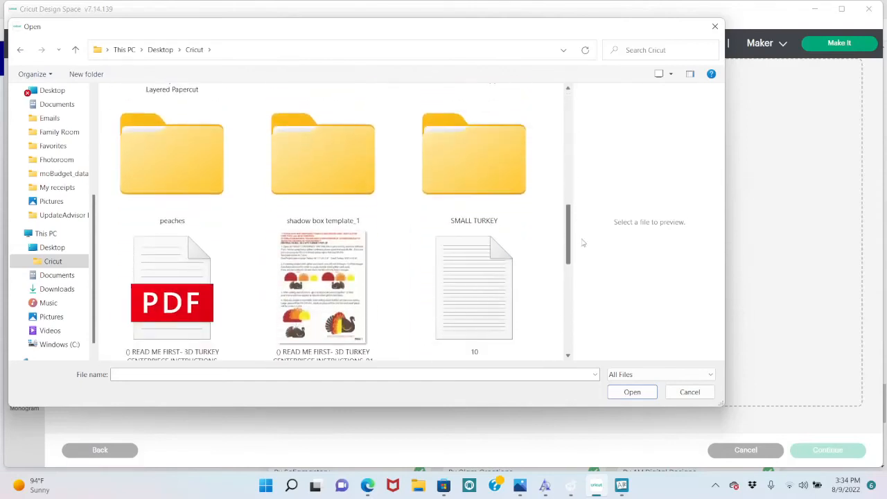
double_click(170, 200)
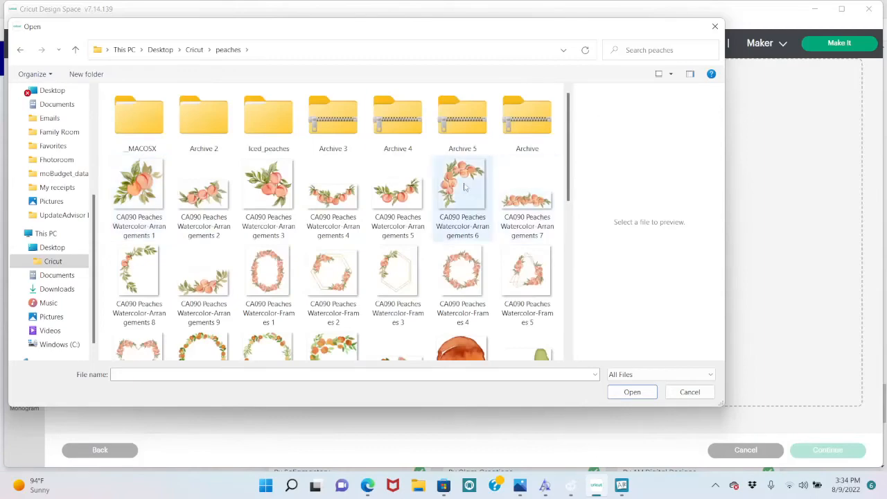
Look through the peach images and open the file CA102 The Peach (9) for upload.
drag(569, 166, 578, 313)
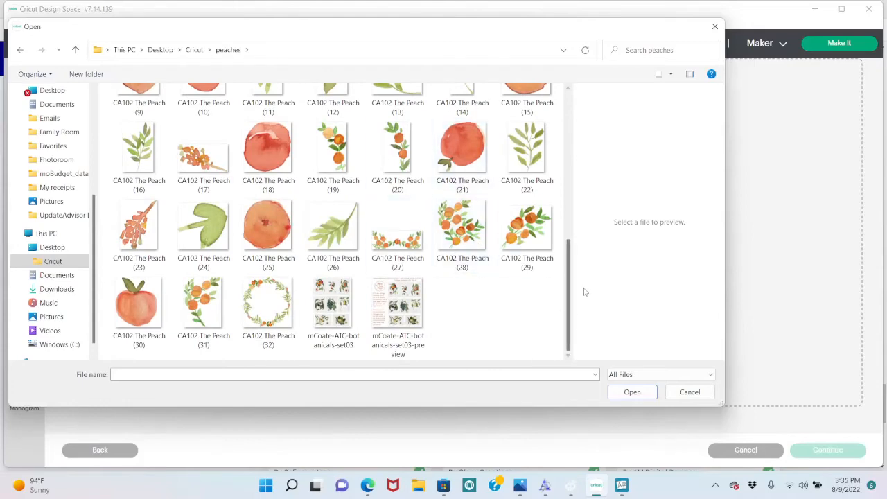
drag(566, 296, 579, 132)
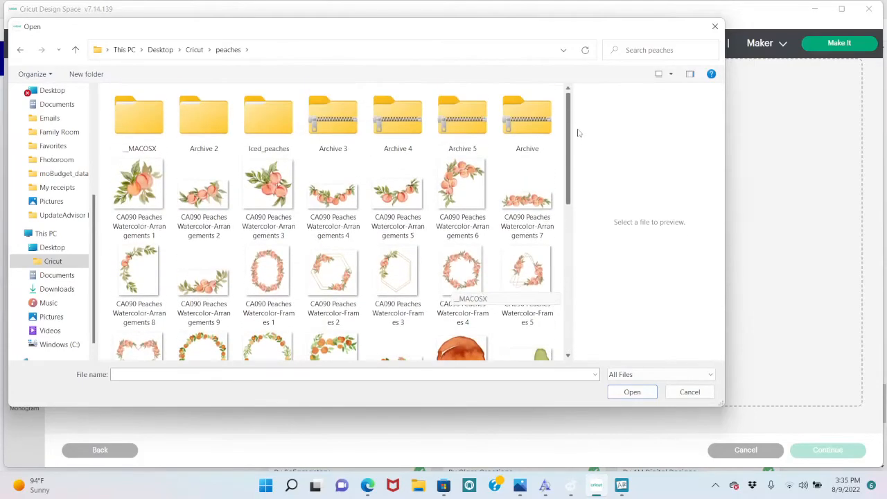
scroll(485, 294, down, 10)
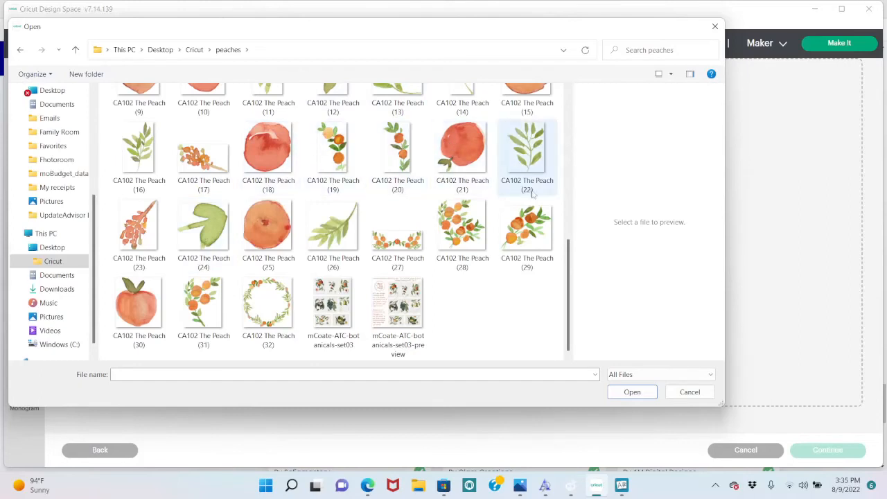
drag(569, 267, 568, 284)
scroll(333, 229, up, 2)
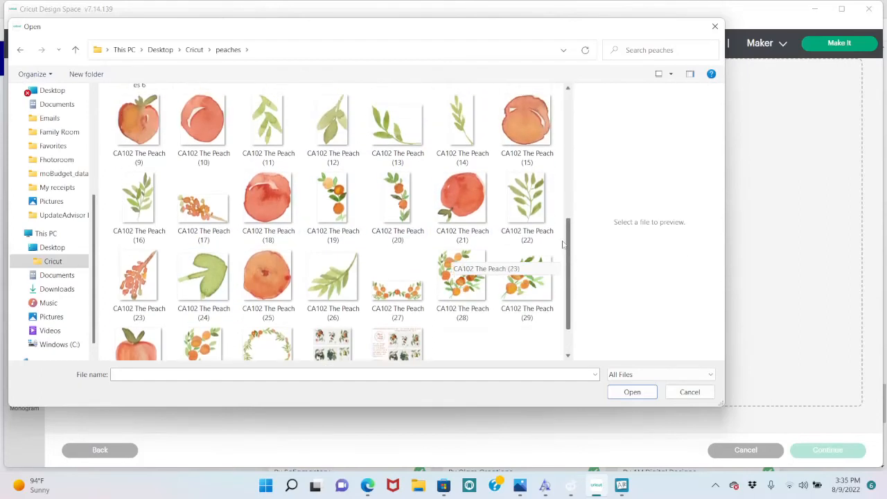
click(133, 149)
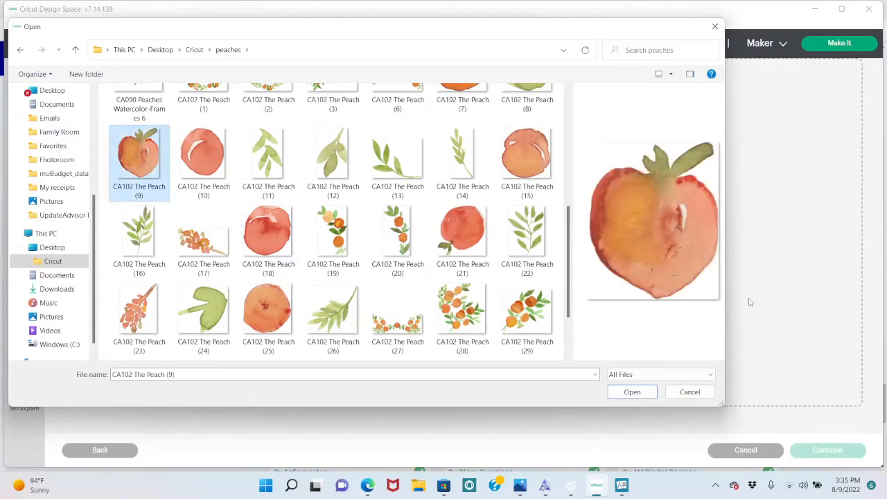
click(644, 393)
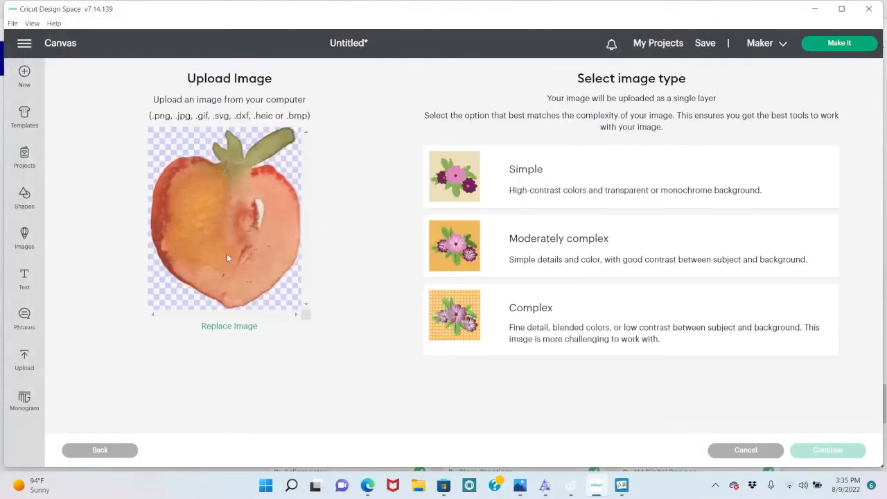
Set the peach's image type to Complex, keep its background as is, and upload it as a Print Then Cut image.
click(478, 345)
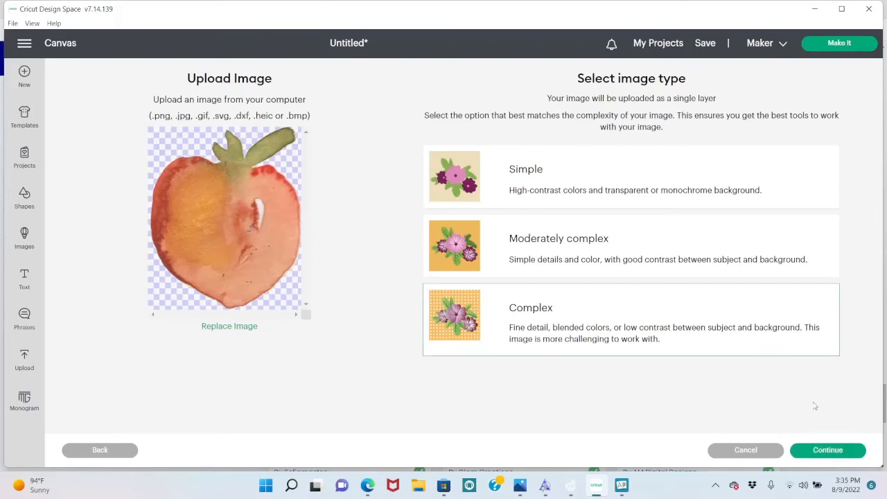
click(829, 456)
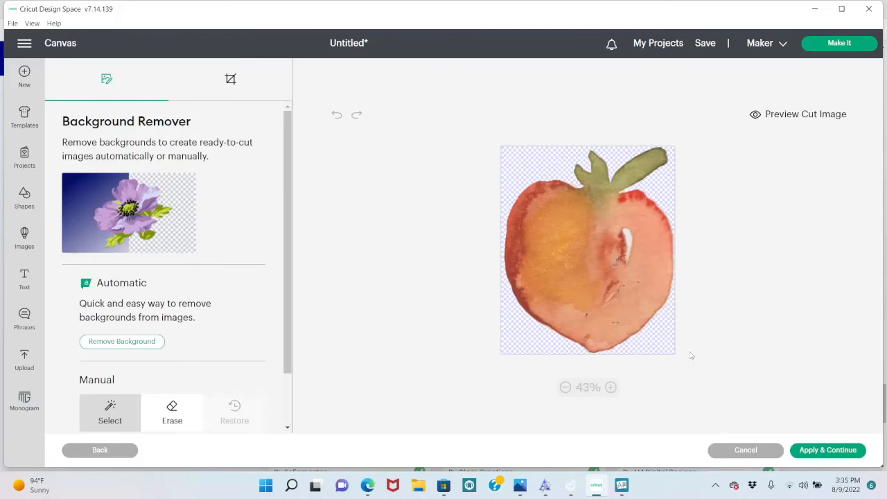
click(824, 450)
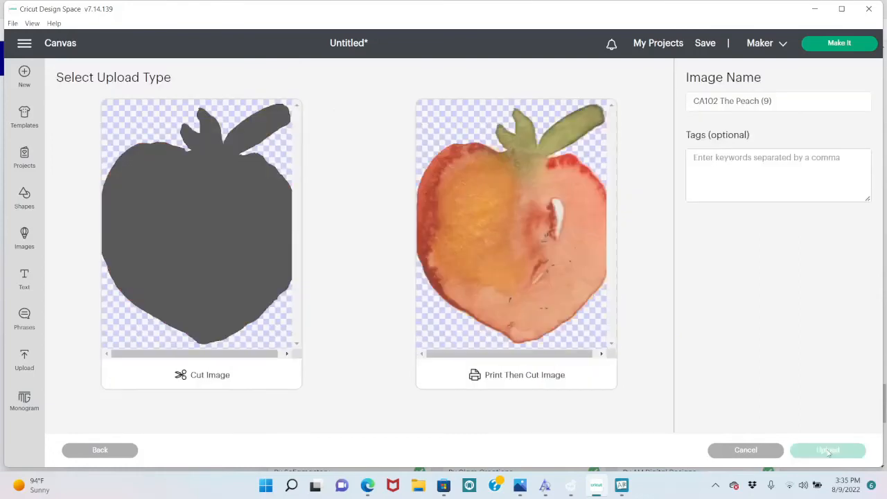
click(514, 280)
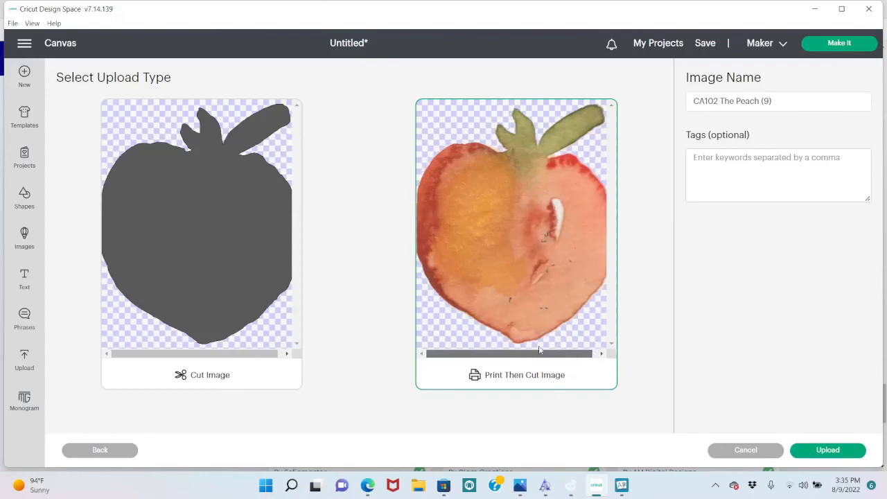
click(830, 450)
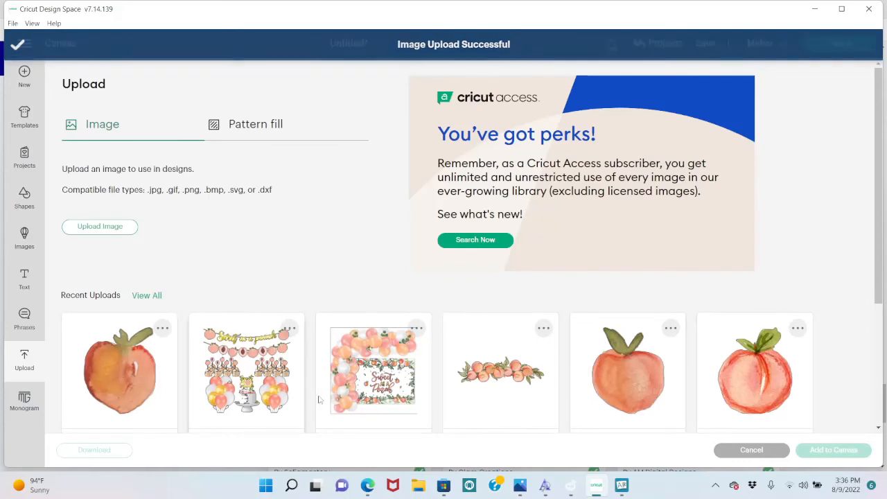
Add the uploaded Print Then Cut peach with three dark green leaves from the recent uploads to the canvas.
drag(880, 304, 880, 416)
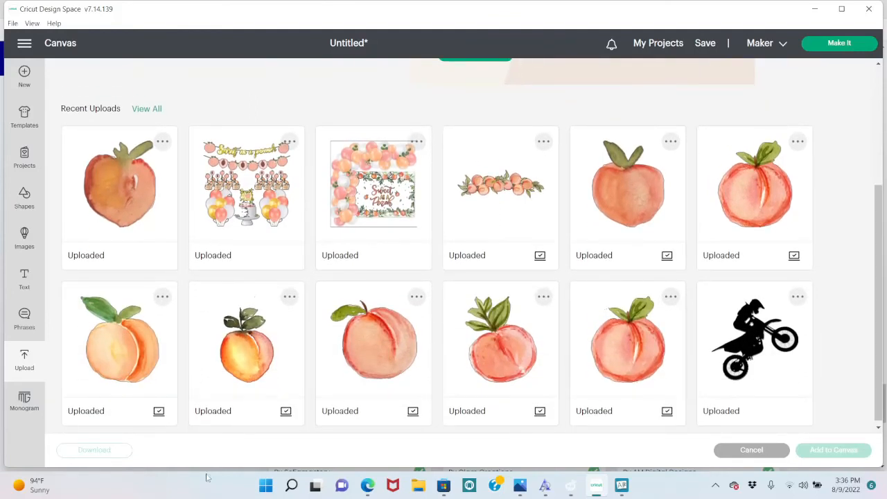
click(236, 354)
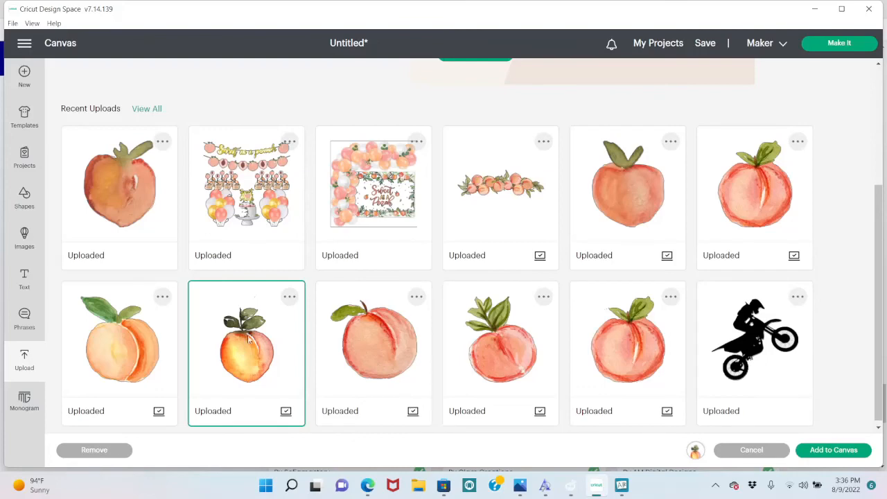
click(832, 450)
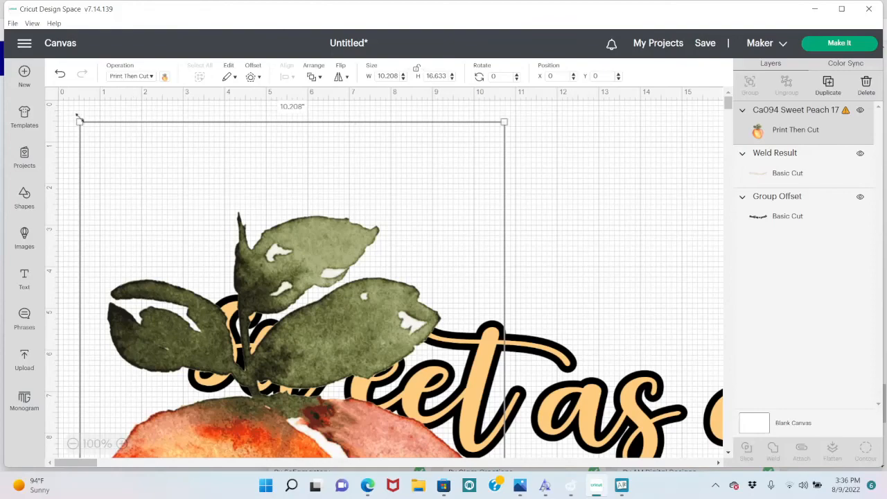
Shrink the peach proportionally to about 2.8 by 4.6 inches.
drag(80, 120, 392, 400)
drag(424, 467, 320, 181)
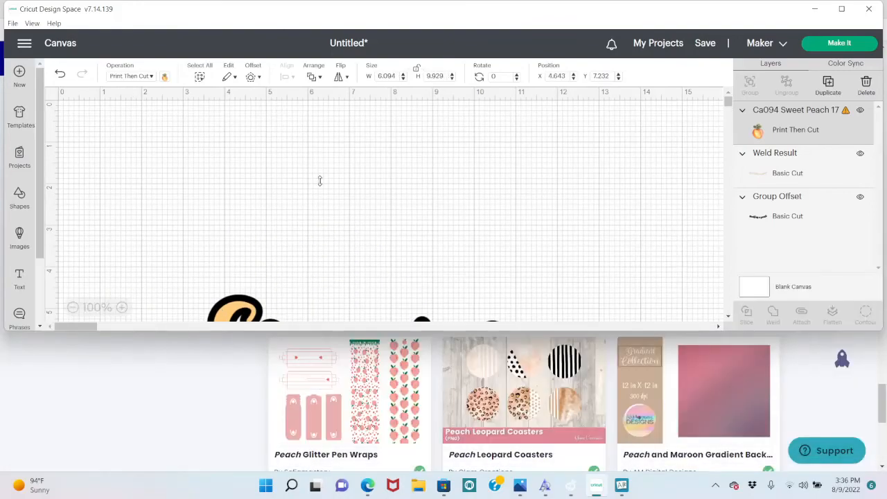
click(562, 219)
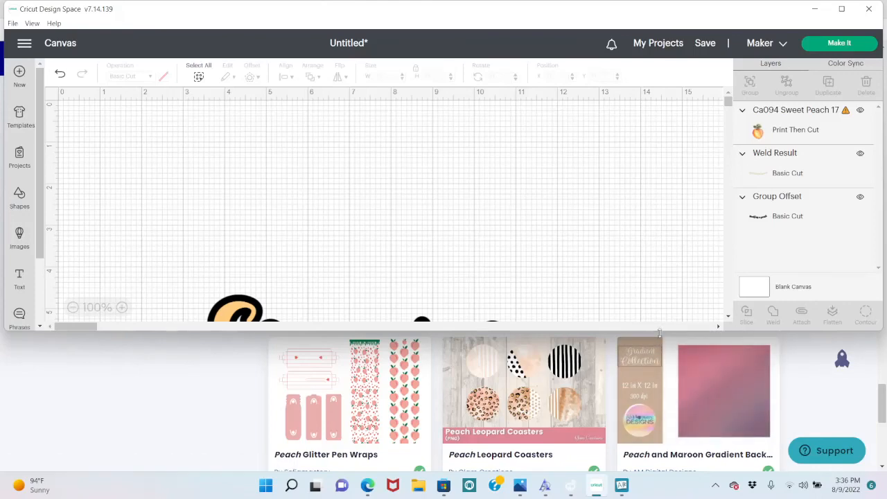
drag(661, 332, 631, 473)
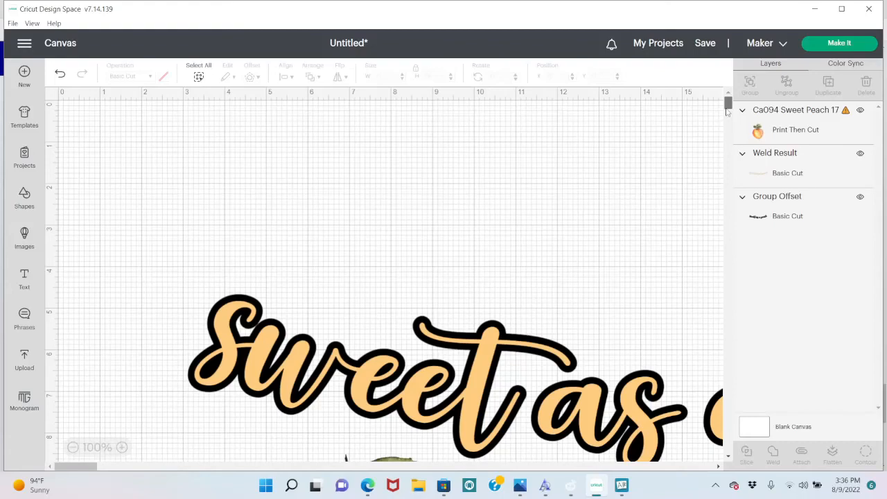
scroll(724, 118, down, 3)
scroll(721, 116, down, 4)
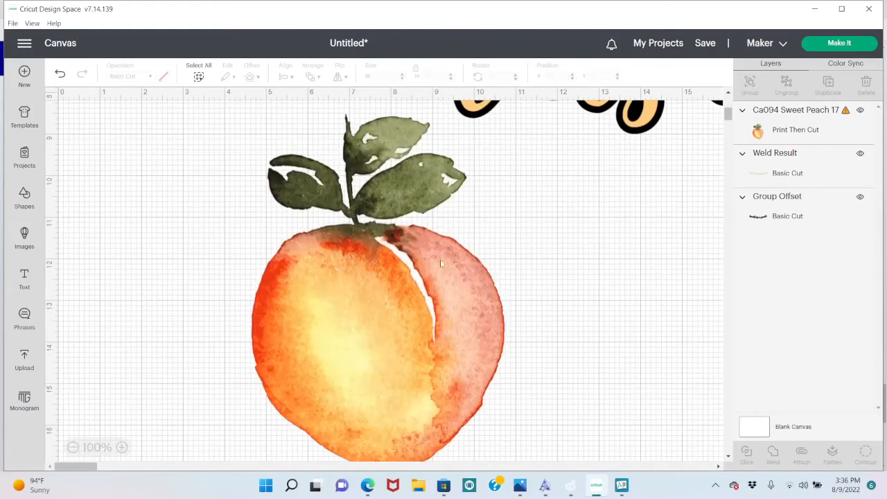
click(394, 278)
drag(406, 262, 309, 187)
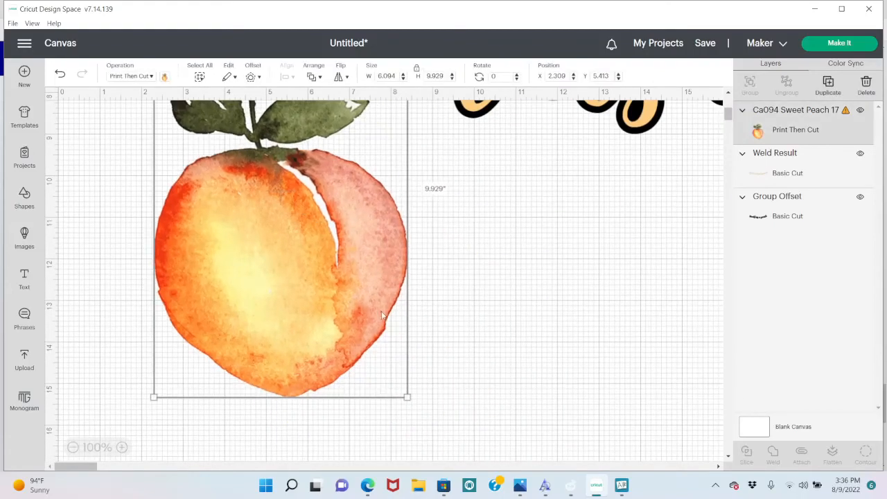
drag(407, 395, 268, 138)
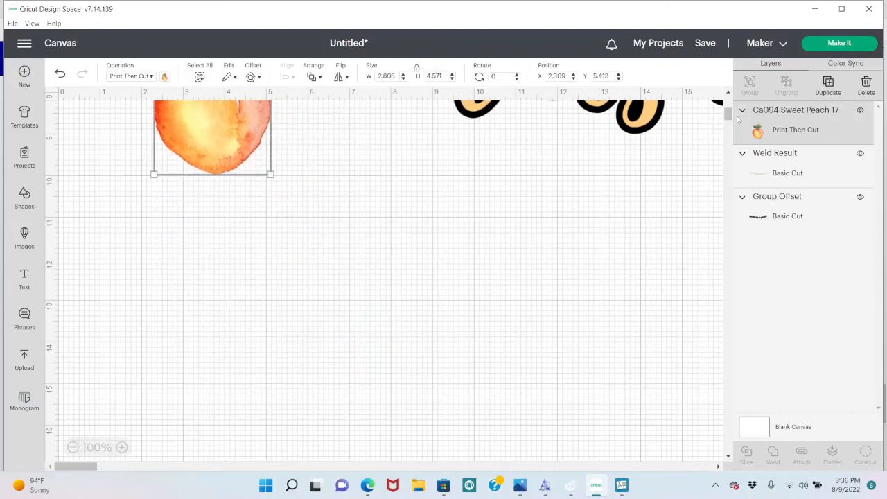
Move the peach up beside the first letter of "sweet", just clear of the lettering.
drag(728, 115, 729, 104)
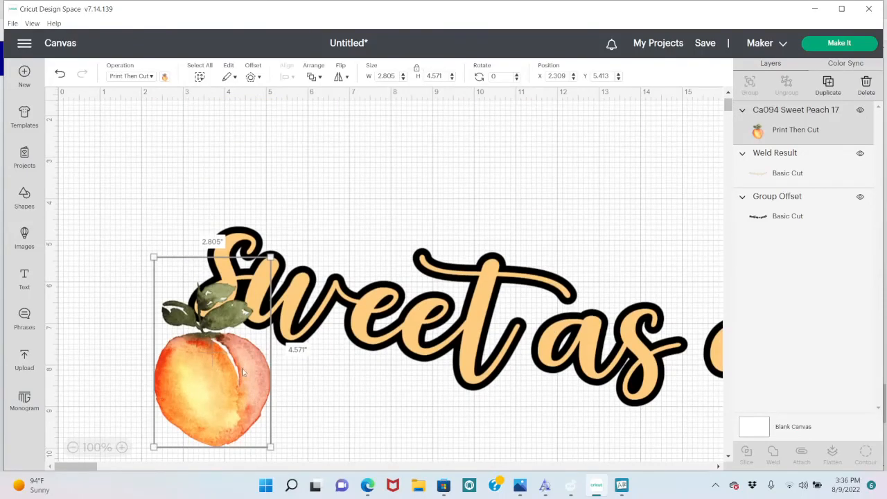
drag(243, 372, 189, 281)
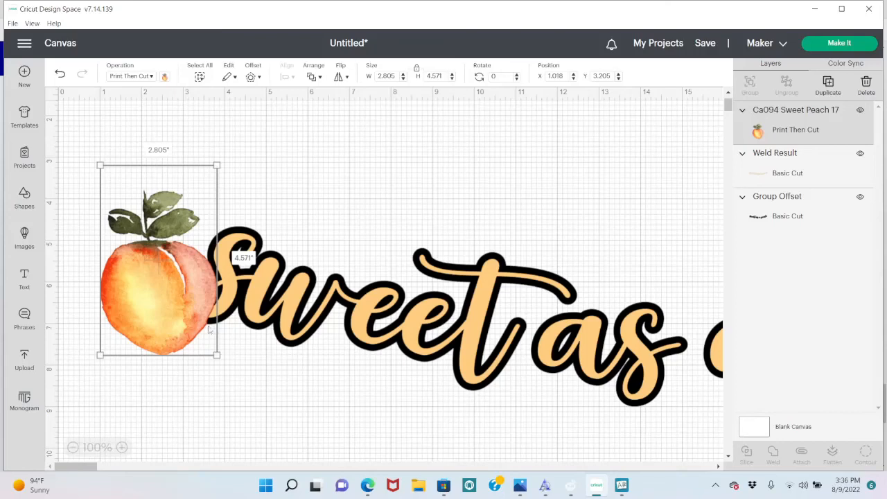
drag(158, 294, 133, 260)
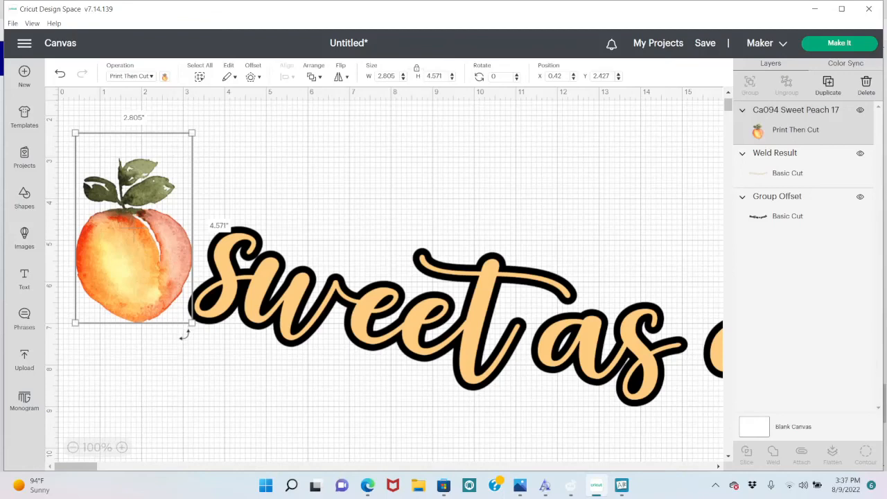
Tilt the peach about 18.9° clockwise, shrink it to about 2.43 by 3.96 inches, and set it against the initial "s".
drag(184, 334, 145, 340)
drag(137, 267, 157, 243)
drag(176, 325, 170, 292)
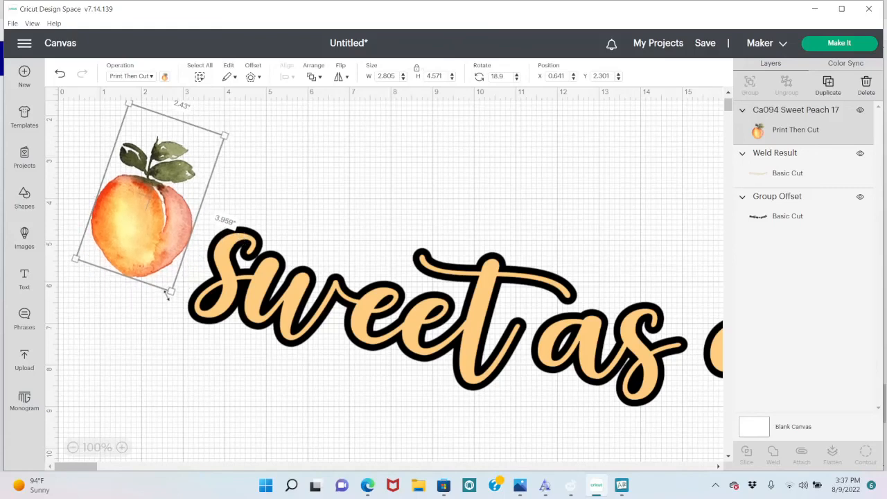
drag(182, 209, 181, 242)
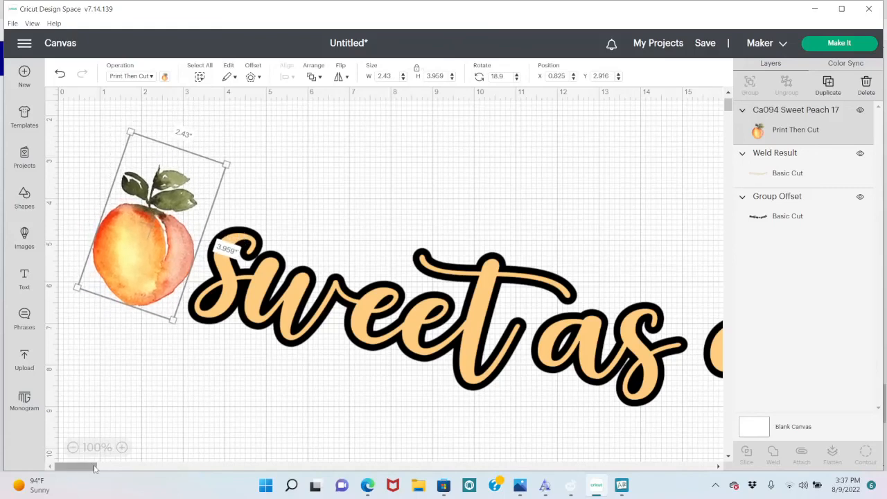
Duplicate the tilted peach and move the copy across to the far end of the word "peach".
drag(96, 466, 86, 484)
click(828, 83)
drag(135, 212, 688, 218)
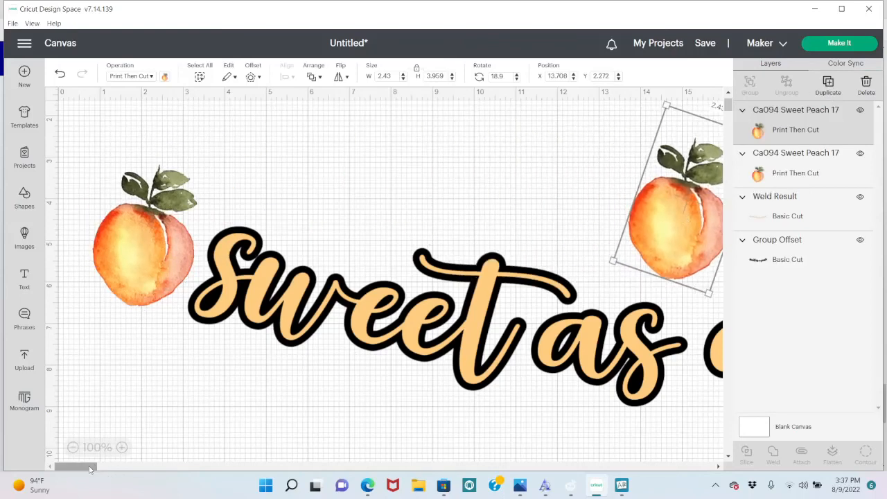
drag(90, 467, 121, 467)
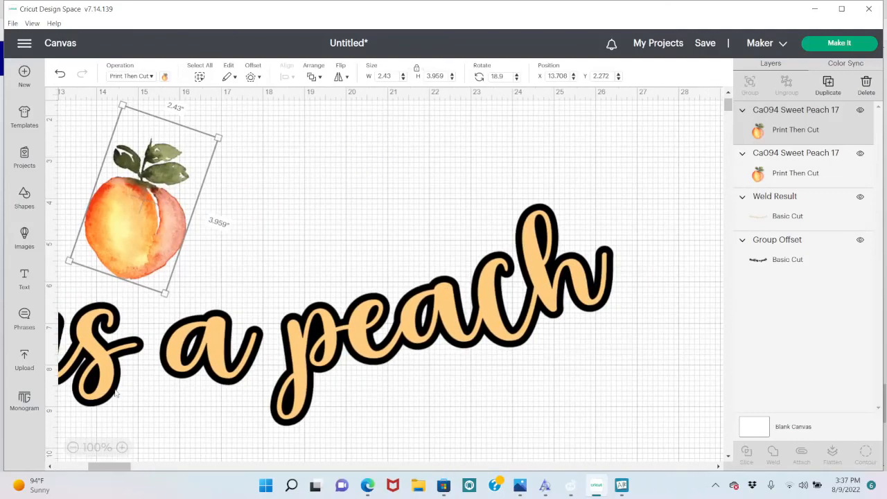
drag(153, 270, 754, 286)
Tilt the peach copy the opposite way to about 329° and place it just beyond the final "h".
drag(685, 242, 612, 237)
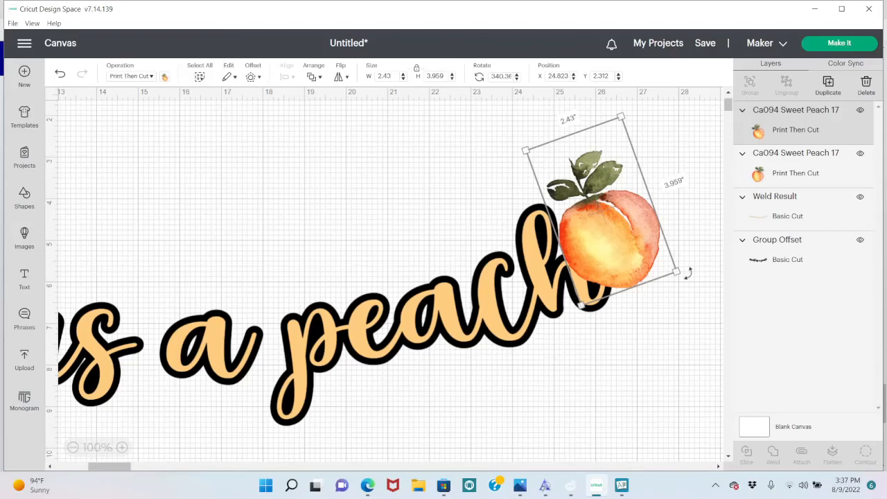
drag(688, 274, 678, 247)
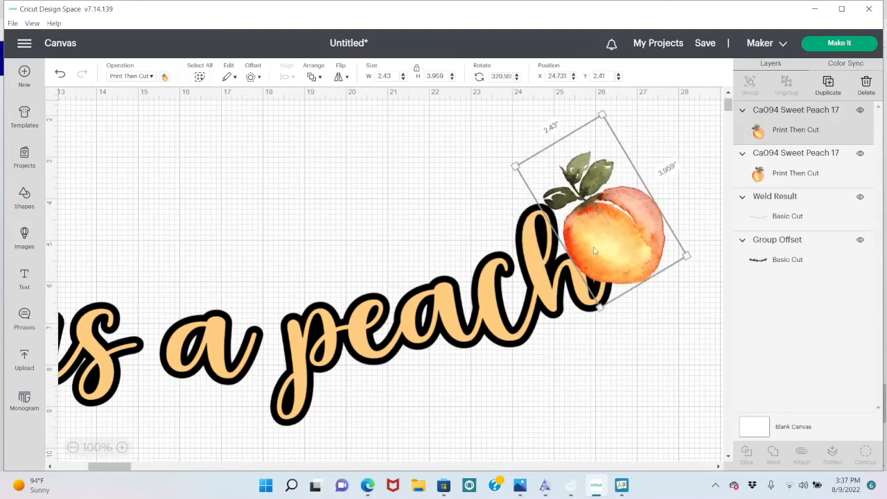
drag(590, 251, 630, 241)
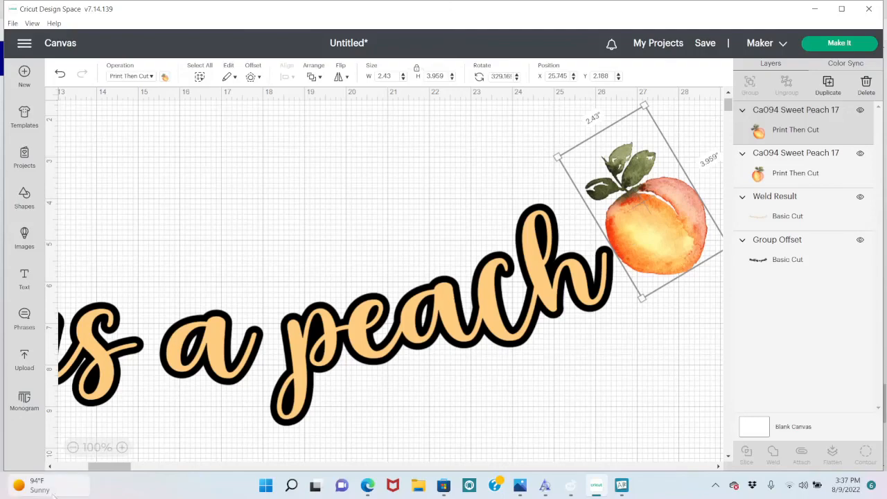
Examine the whole "sweet as a peach" lettering with both peaches at 25% zoom.
click(25, 483)
click(528, 373)
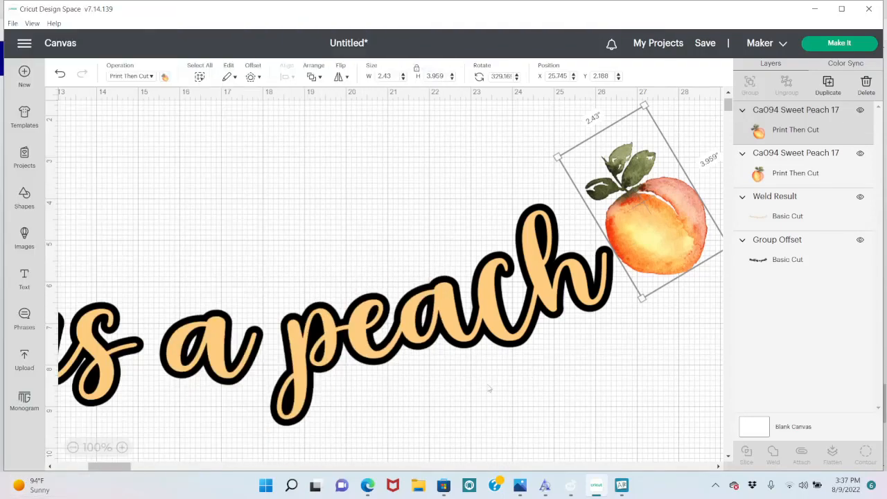
click(489, 384)
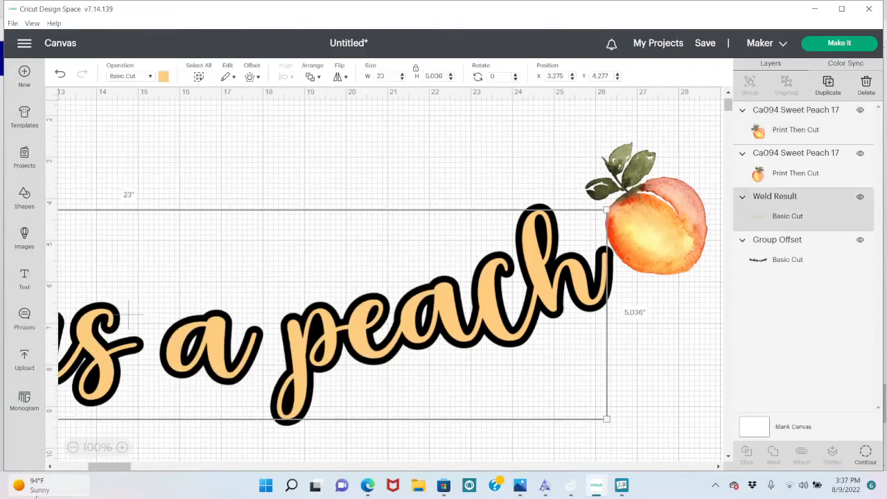
click(73, 447)
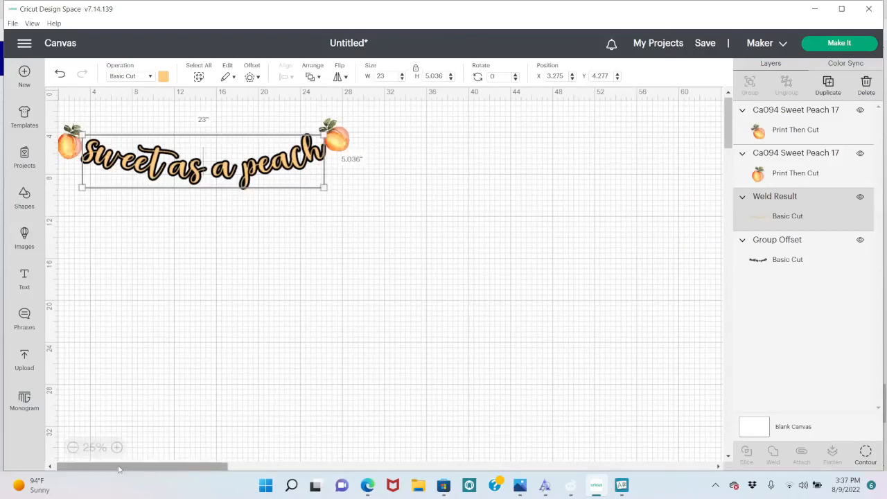